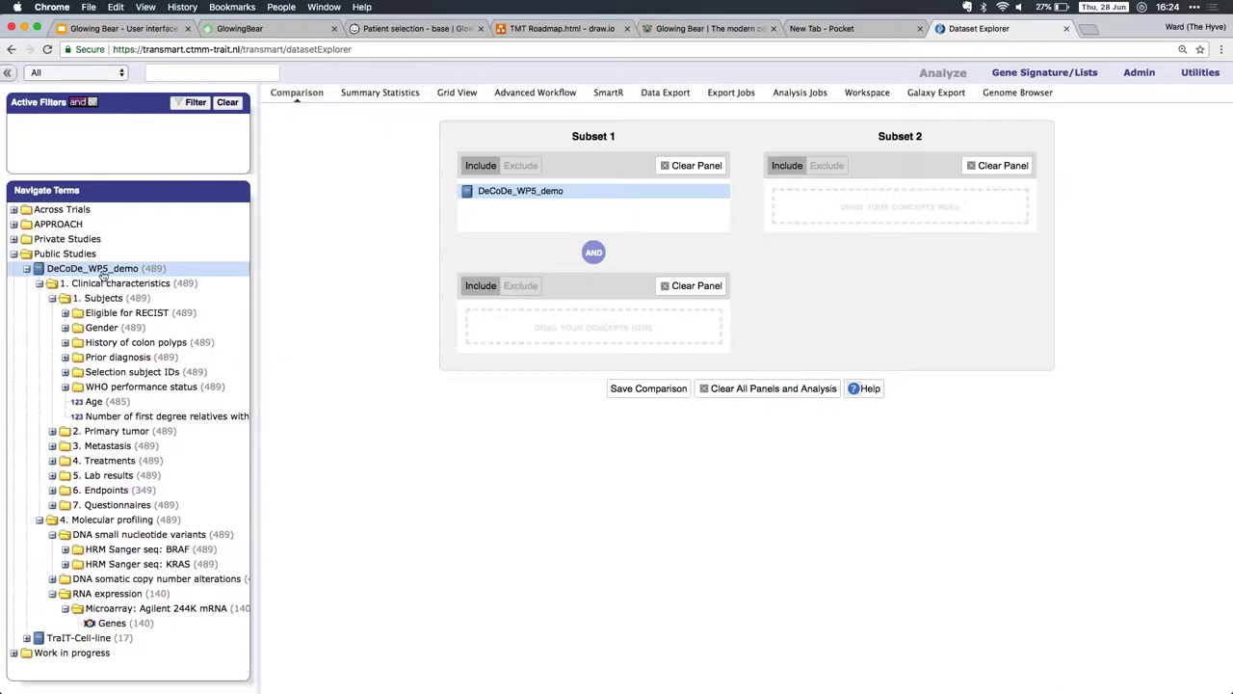
# Step: Generate the summary statistics for the DeCoDe_WP5_demo cohort and review its age and sex charts
pyautogui.click(367, 90)
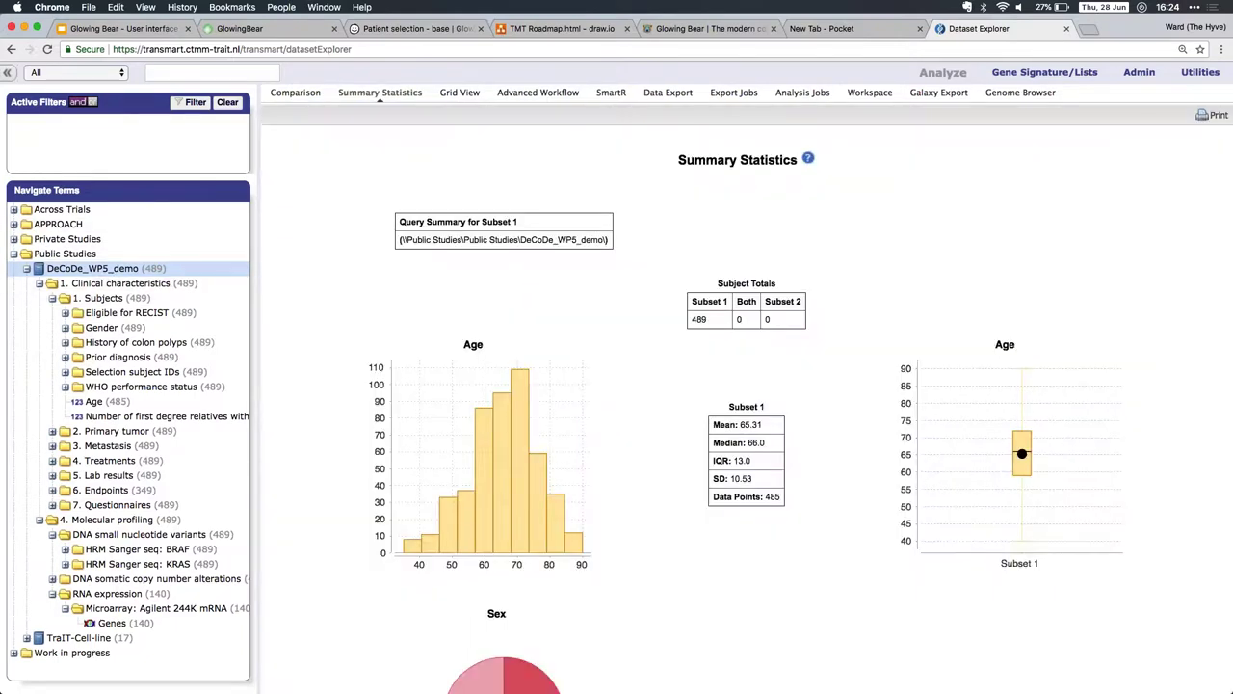
pyautogui.scroll(-5, 538, 430)
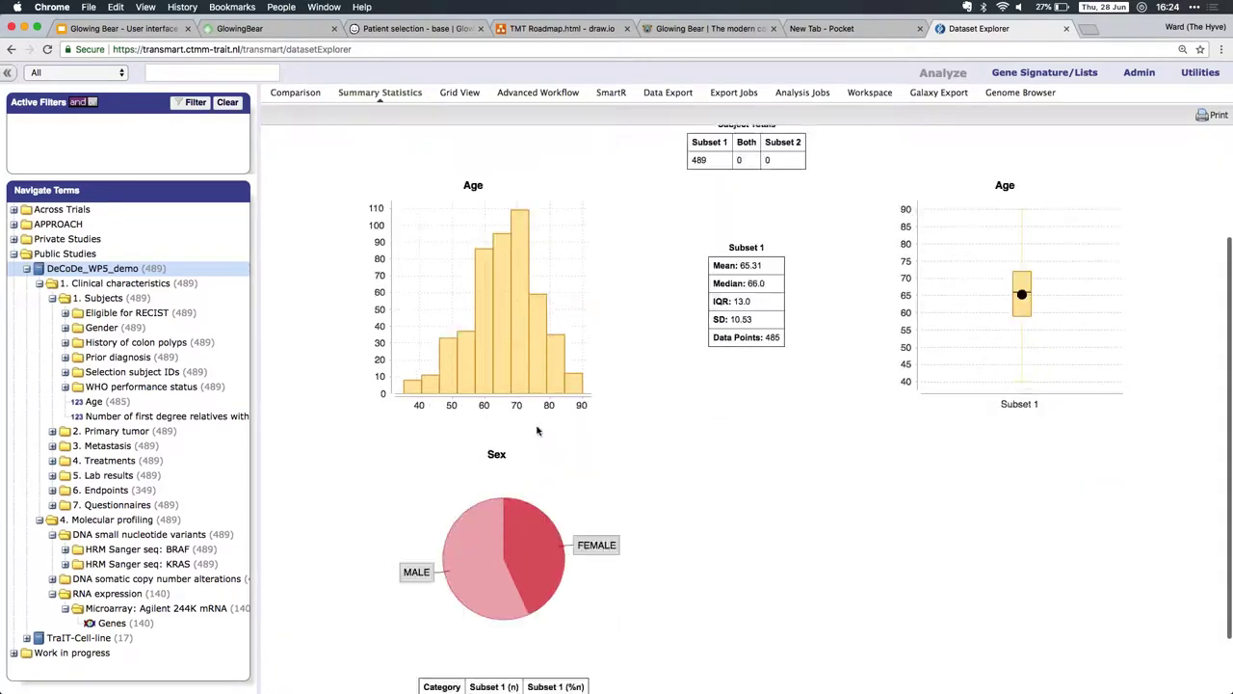
pyautogui.scroll(5, 537, 430)
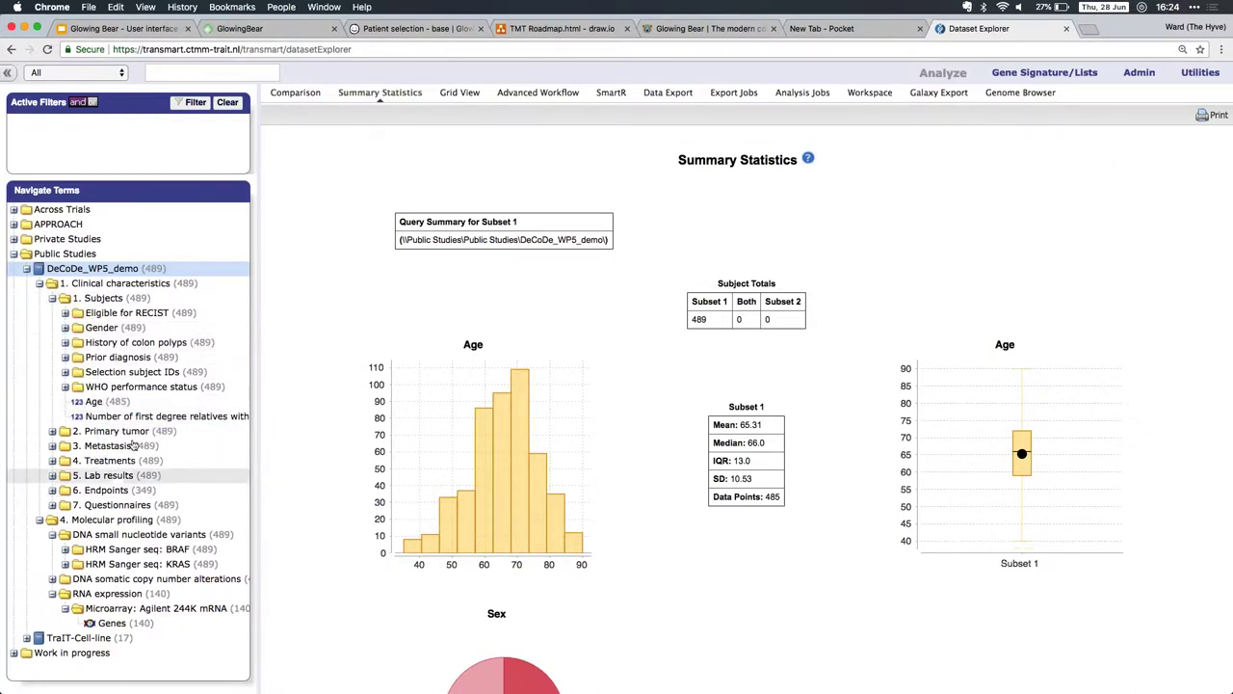
# Step: Add analyses of the 3. Metastasis folder, its Location subfolder and the Gender folder to the summary statistics
pyautogui.moveTo(107, 445); pyautogui.dragTo(378, 385)
pyautogui.scroll(-10, 501, 424)
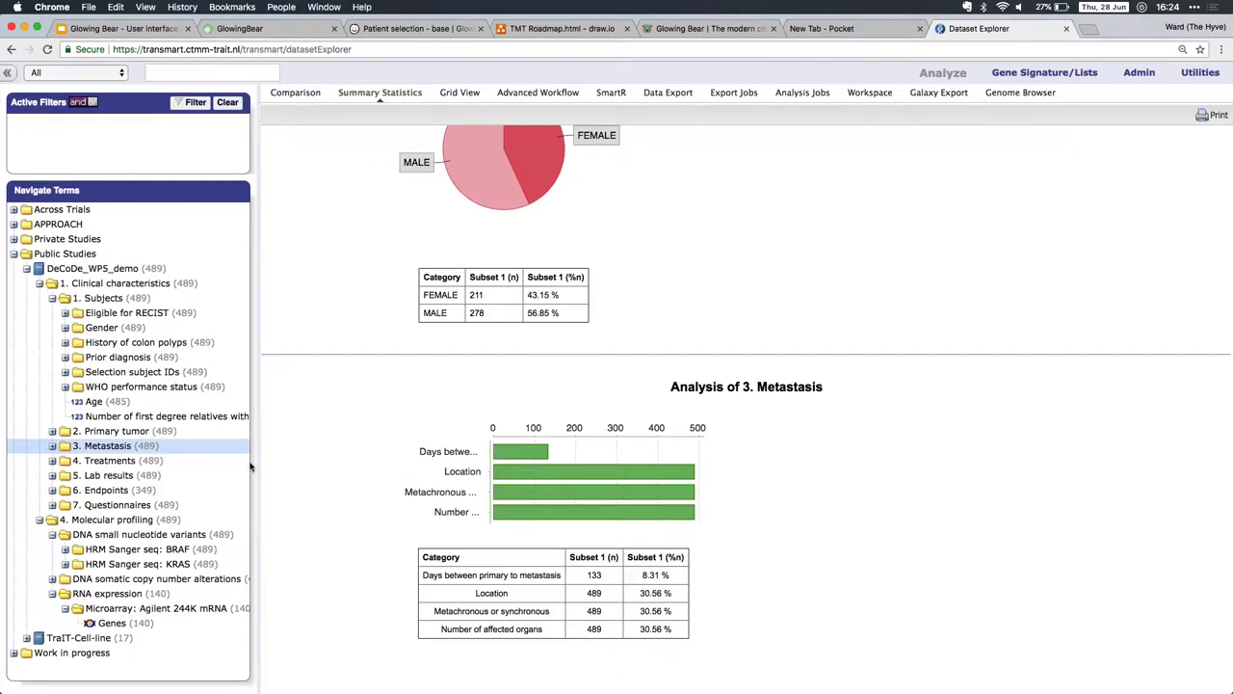
pyautogui.click(53, 446)
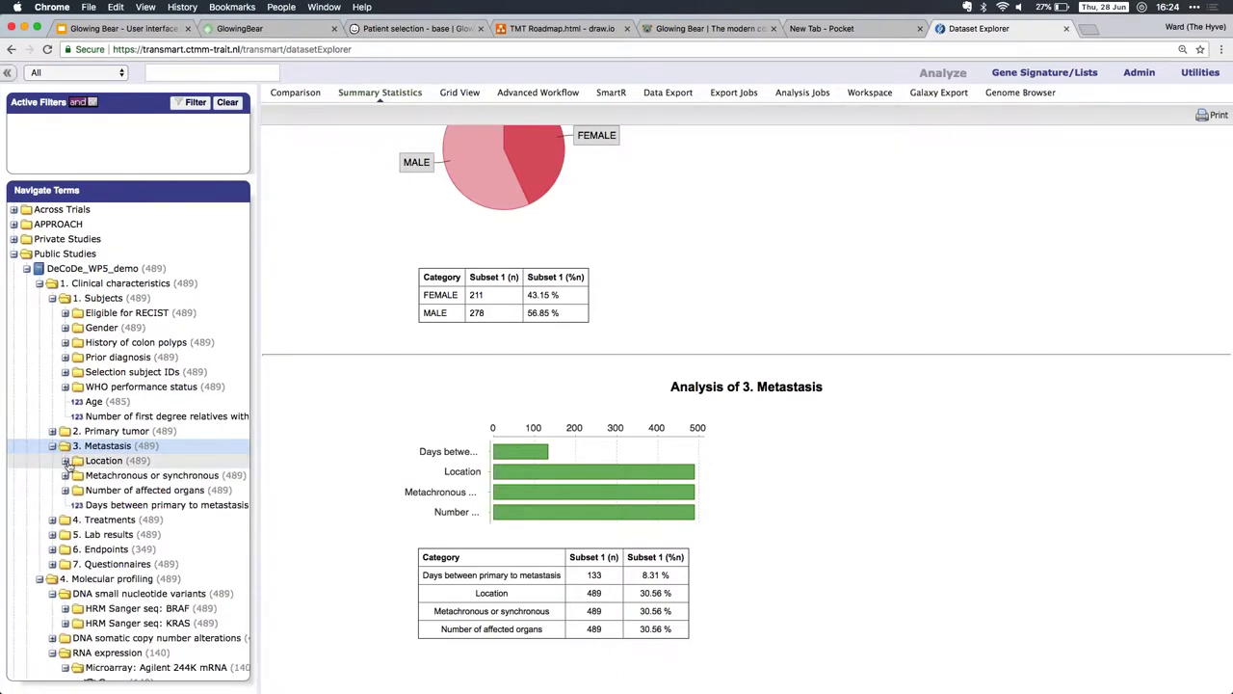
pyautogui.click(64, 461)
pyautogui.moveTo(104, 461); pyautogui.dragTo(445, 390)
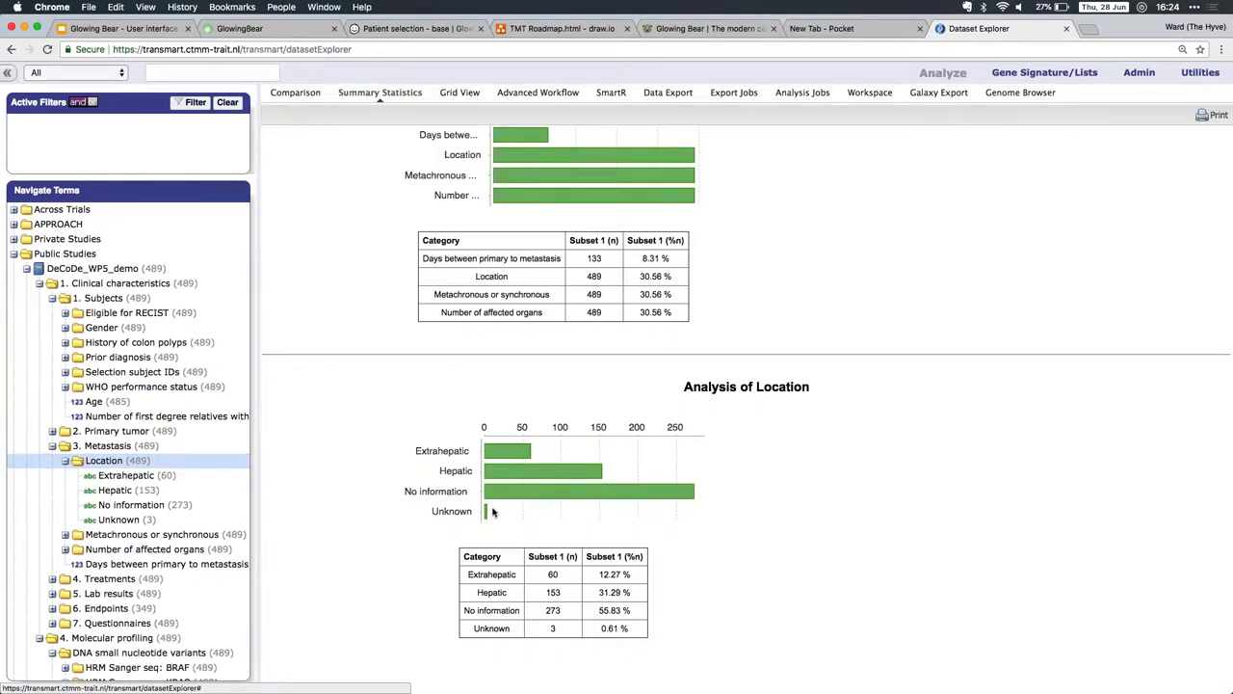
pyautogui.moveTo(101, 327); pyautogui.dragTo(456, 364)
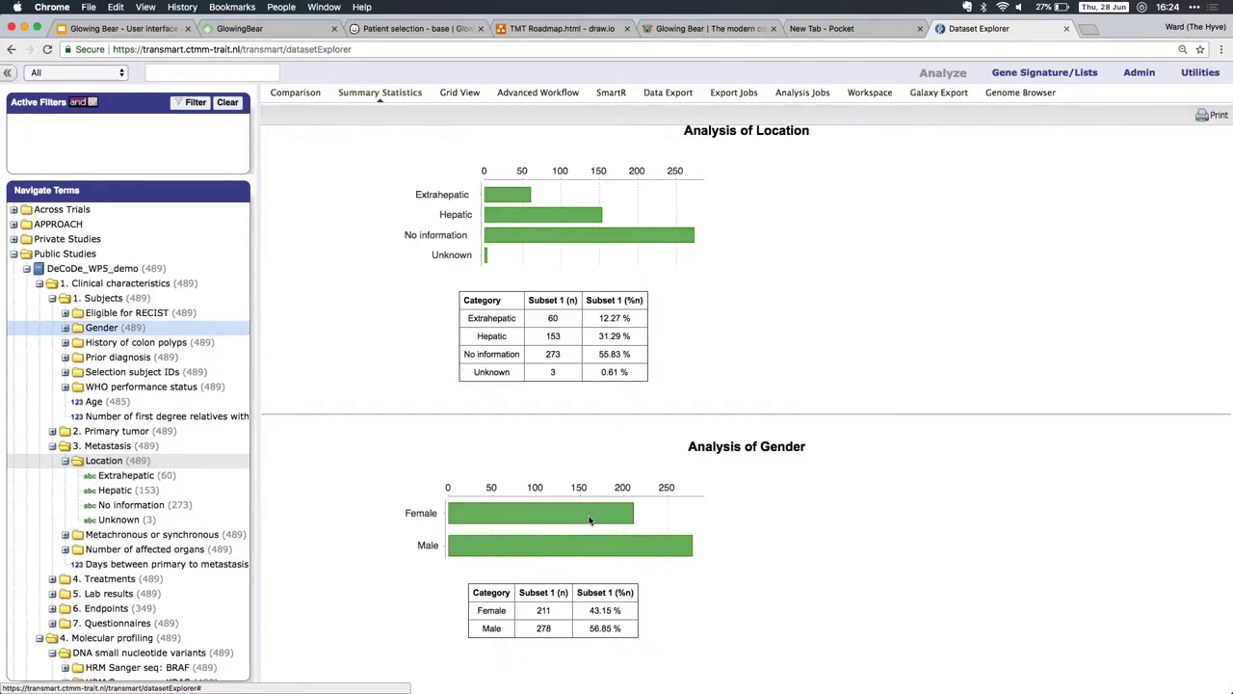
pyautogui.scroll(10, 587, 518)
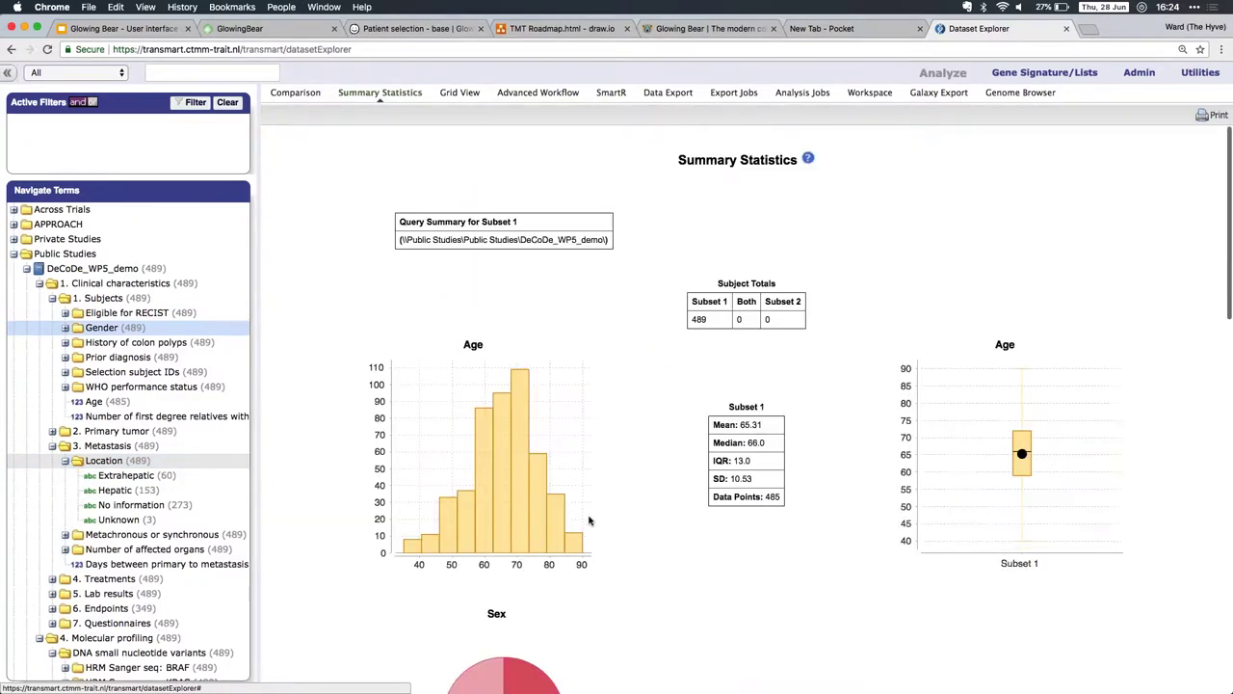
# Step: Clear the study from Subset 1 of the comparison, then assign Female to Subset 1 and Male to Subset 2
pyautogui.click(295, 94)
pyautogui.click(691, 166)
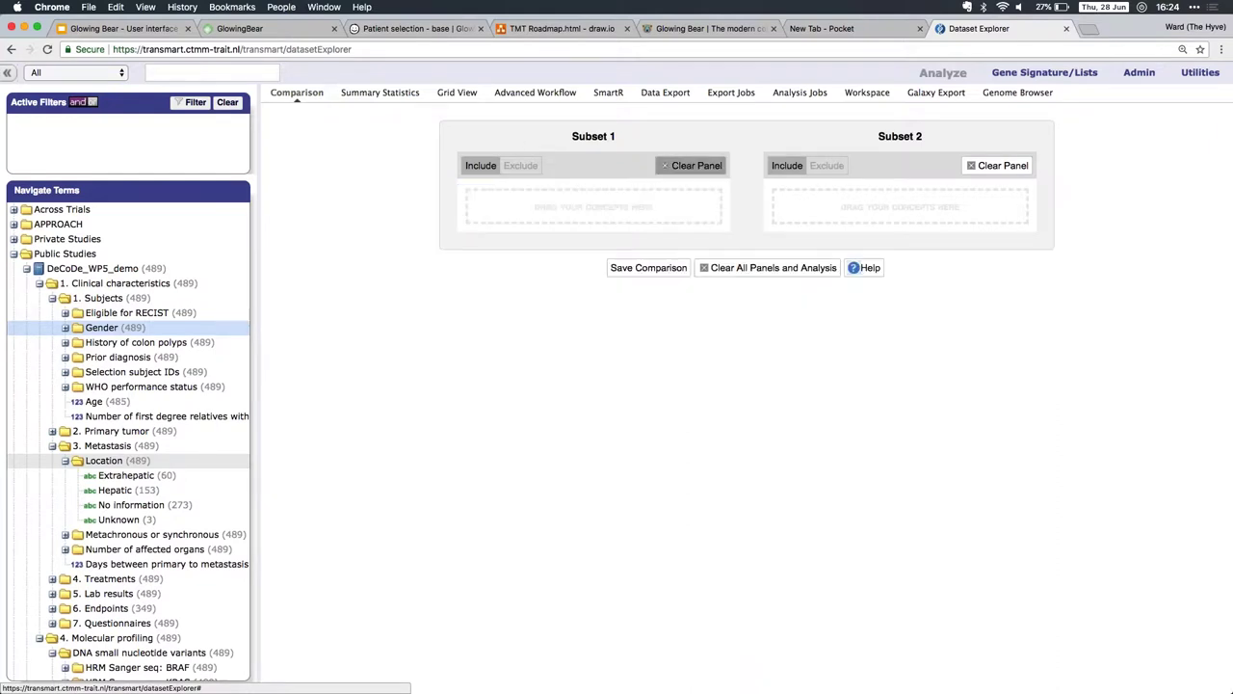
pyautogui.click(65, 328)
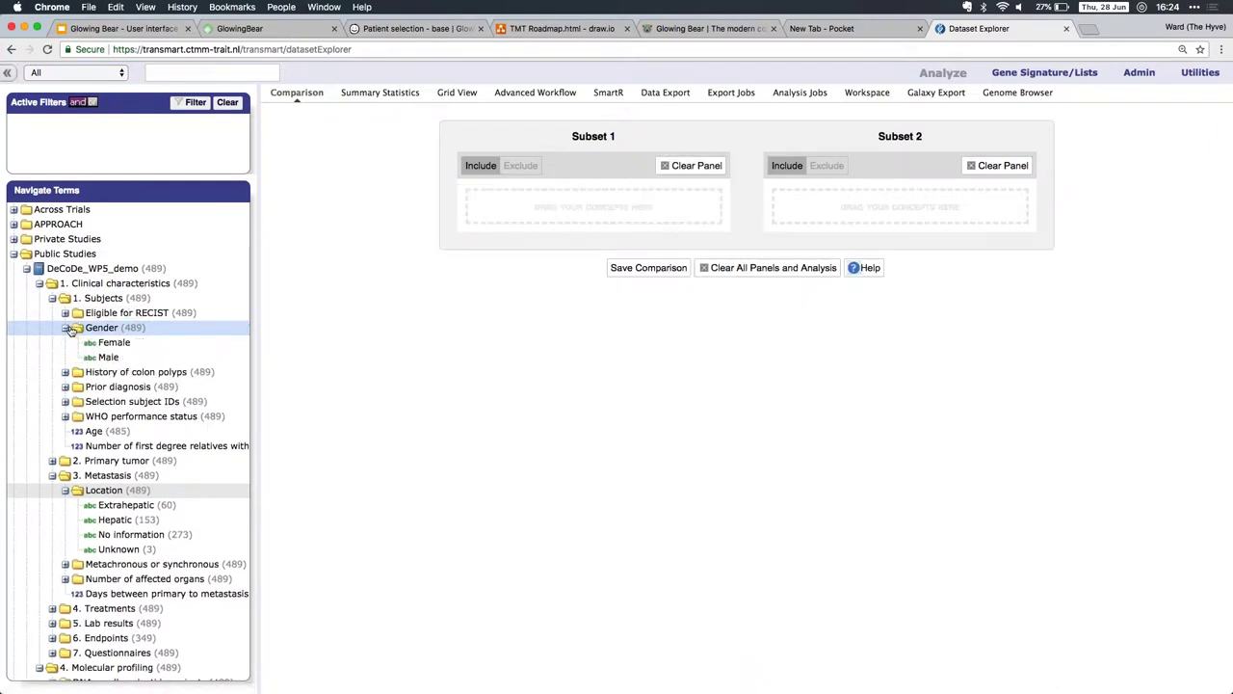
pyautogui.moveTo(94, 344); pyautogui.dragTo(517, 229)
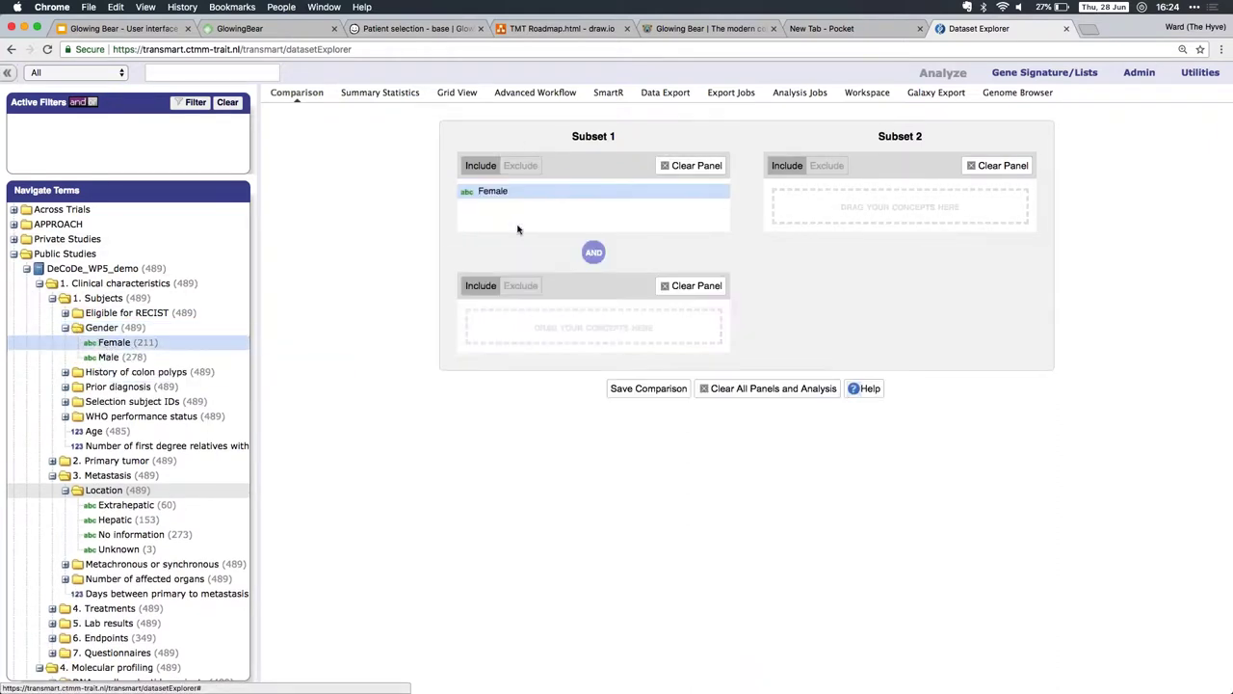
pyautogui.moveTo(110, 357); pyautogui.dragTo(836, 211)
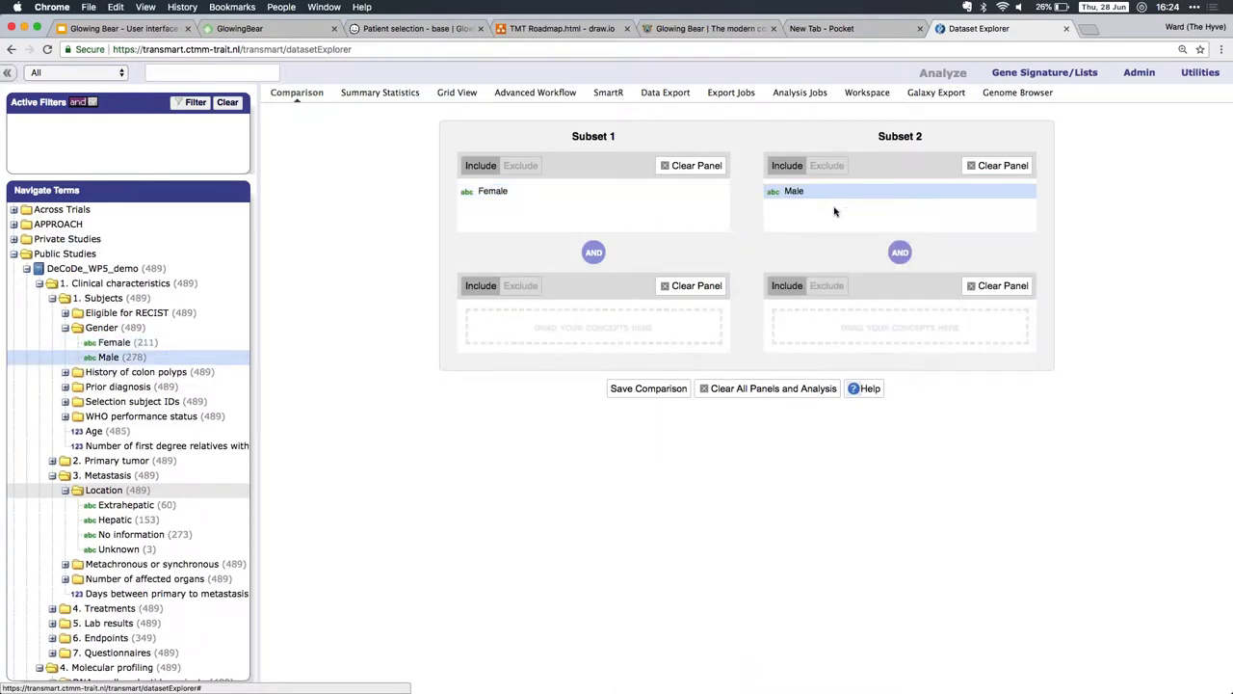
# Step: Generate the summary statistics comparing the female and male subsets and review their age and sex charts
pyautogui.click(401, 96)
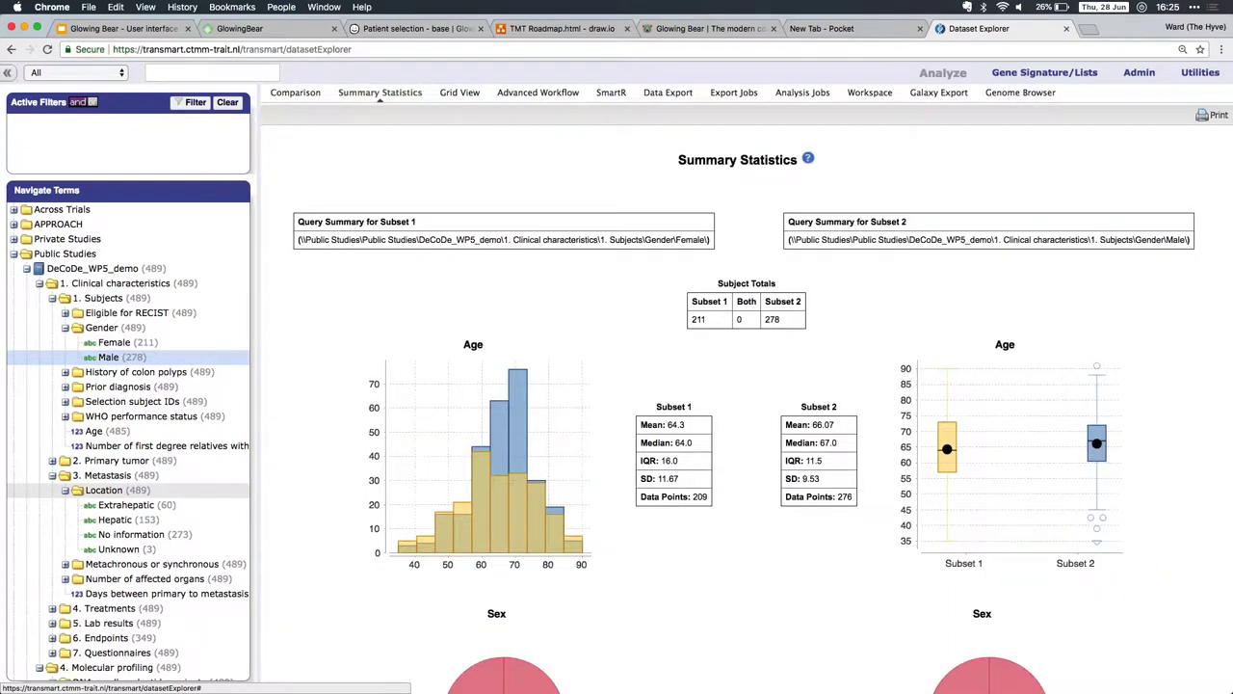
pyautogui.scroll(-1, 396, 205)
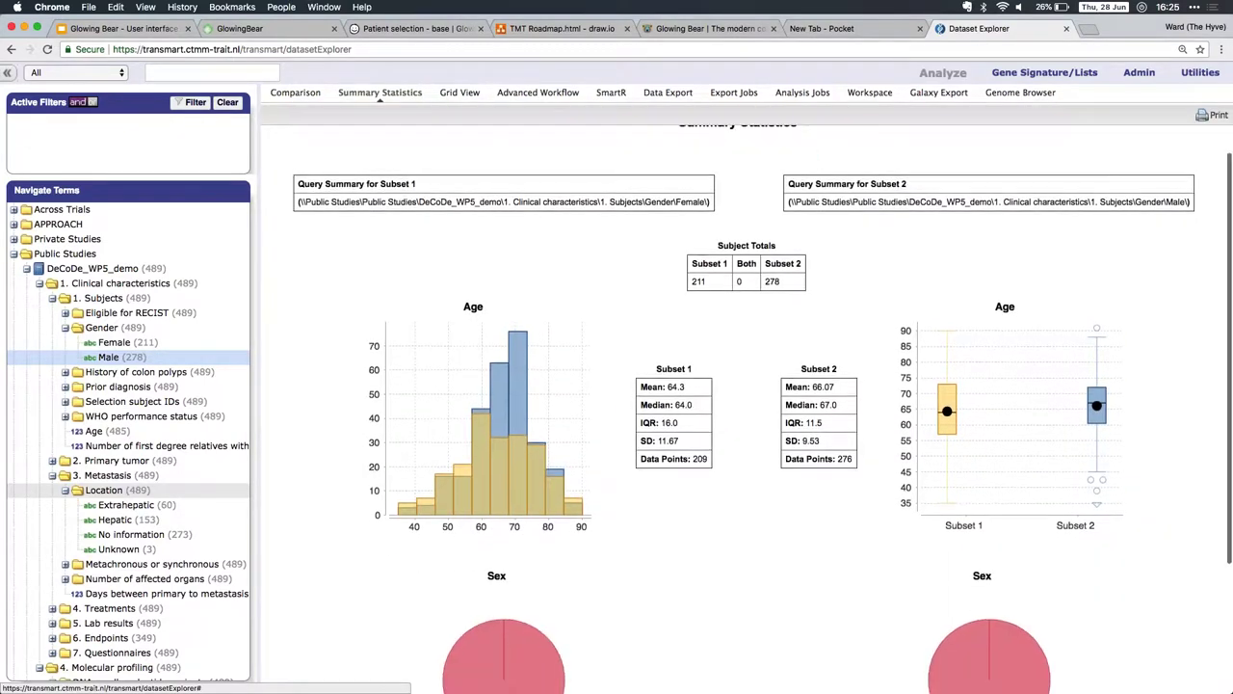
pyautogui.scroll(-3, 742, 405)
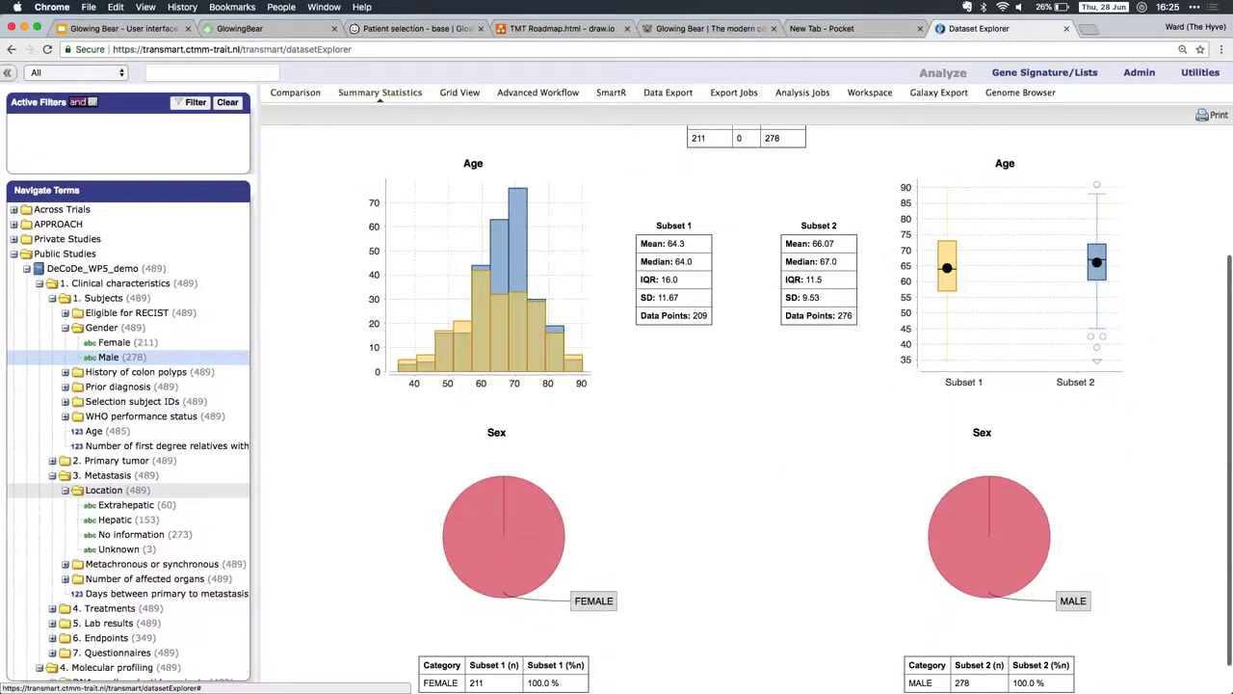
pyautogui.scroll(-1, 766, 404)
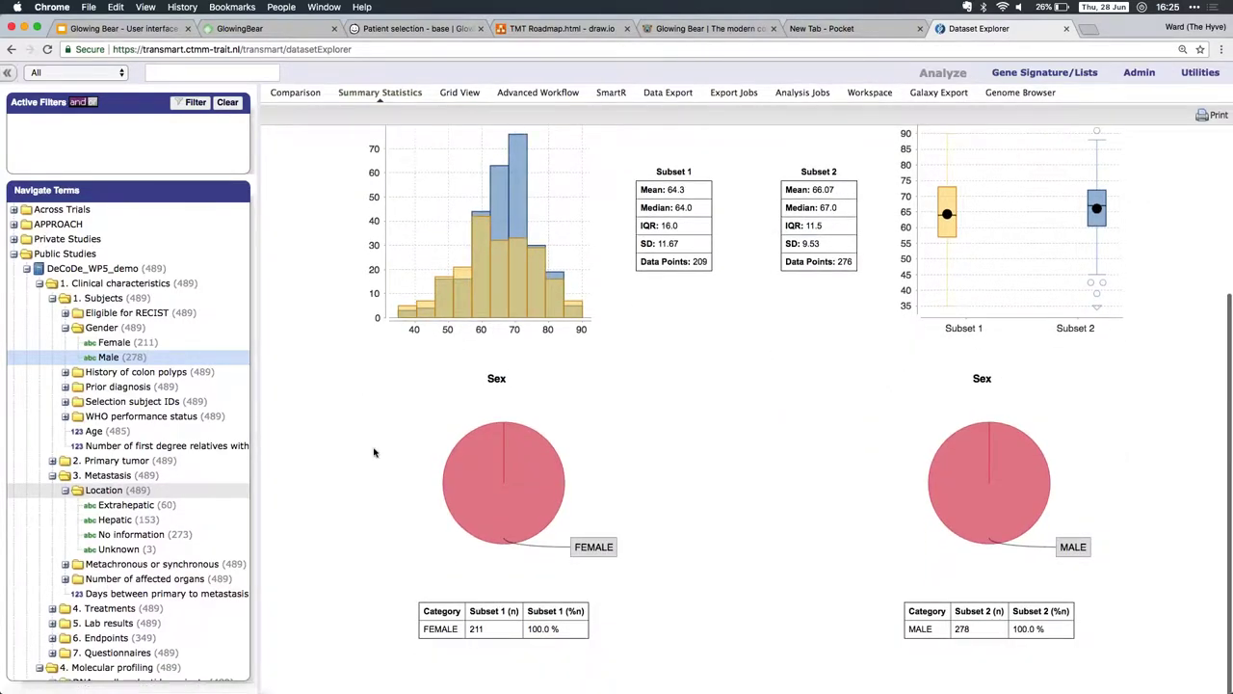
# Step: Add a metastasis Location analysis to the female and male comparison and examine its chi-squared test result
pyautogui.moveTo(77, 490); pyautogui.dragTo(462, 378)
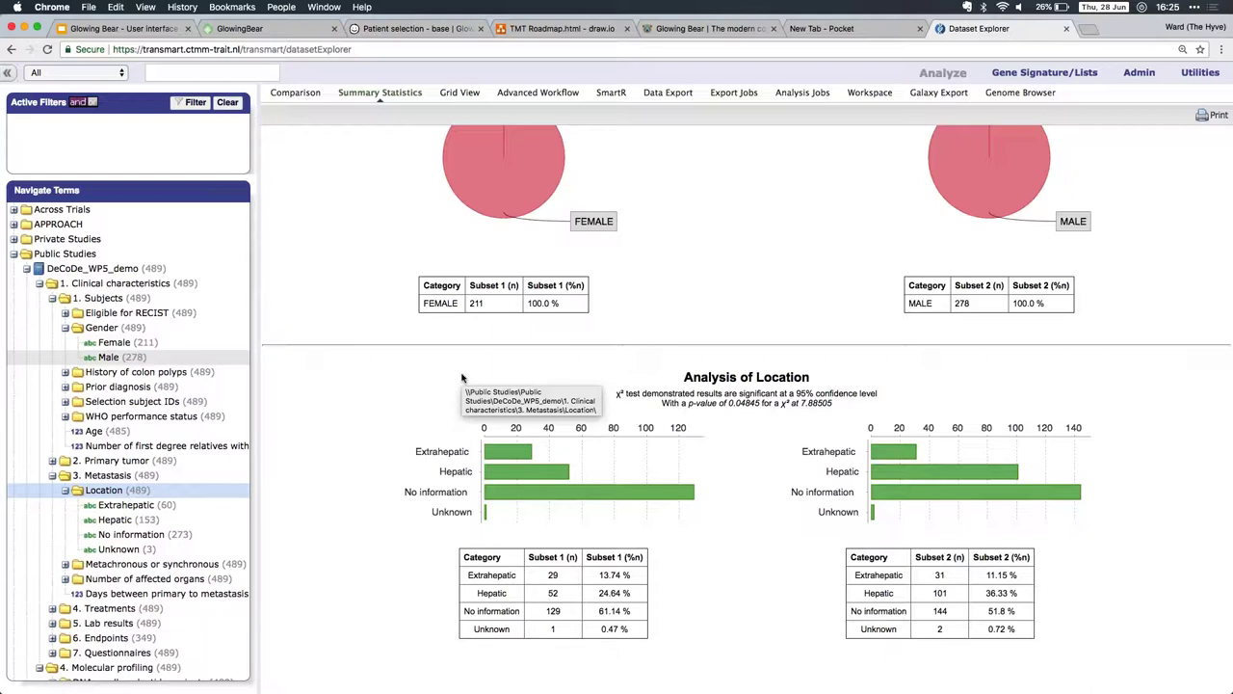
pyautogui.moveTo(833, 402)
pyautogui.mouseDown()
pyautogui.moveTo(661, 403)
pyautogui.moveTo(814, 395)
pyautogui.mouseUp()
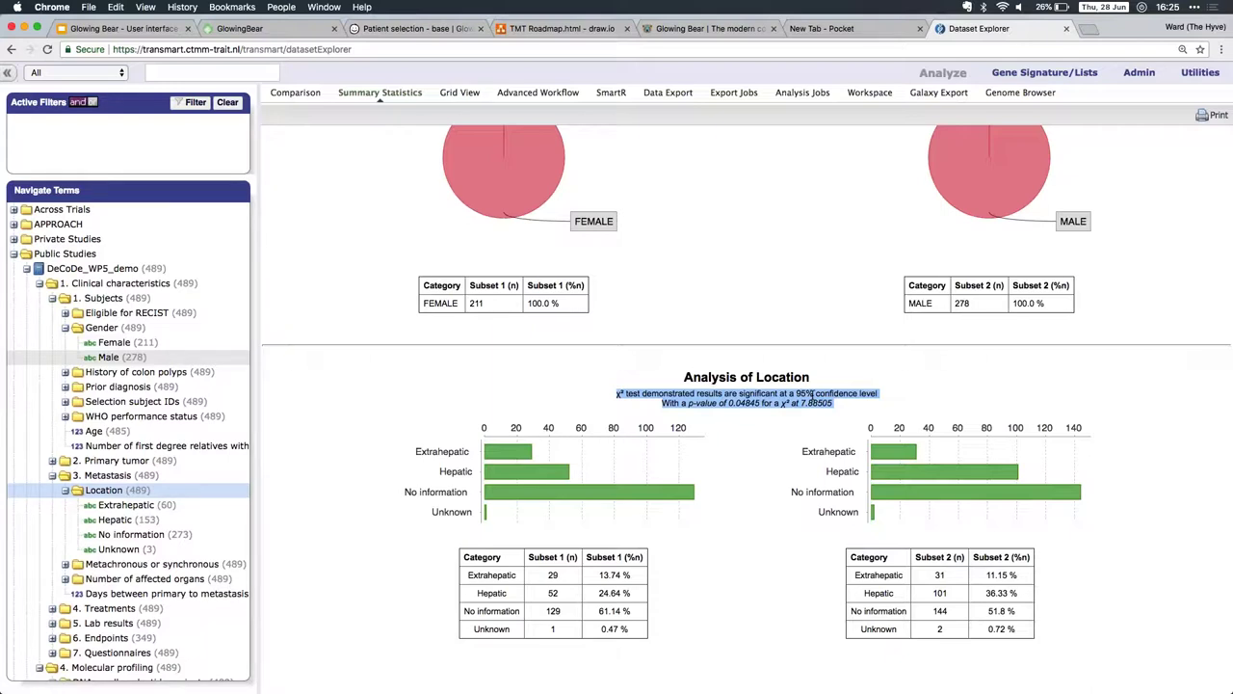
pyautogui.click(812, 395)
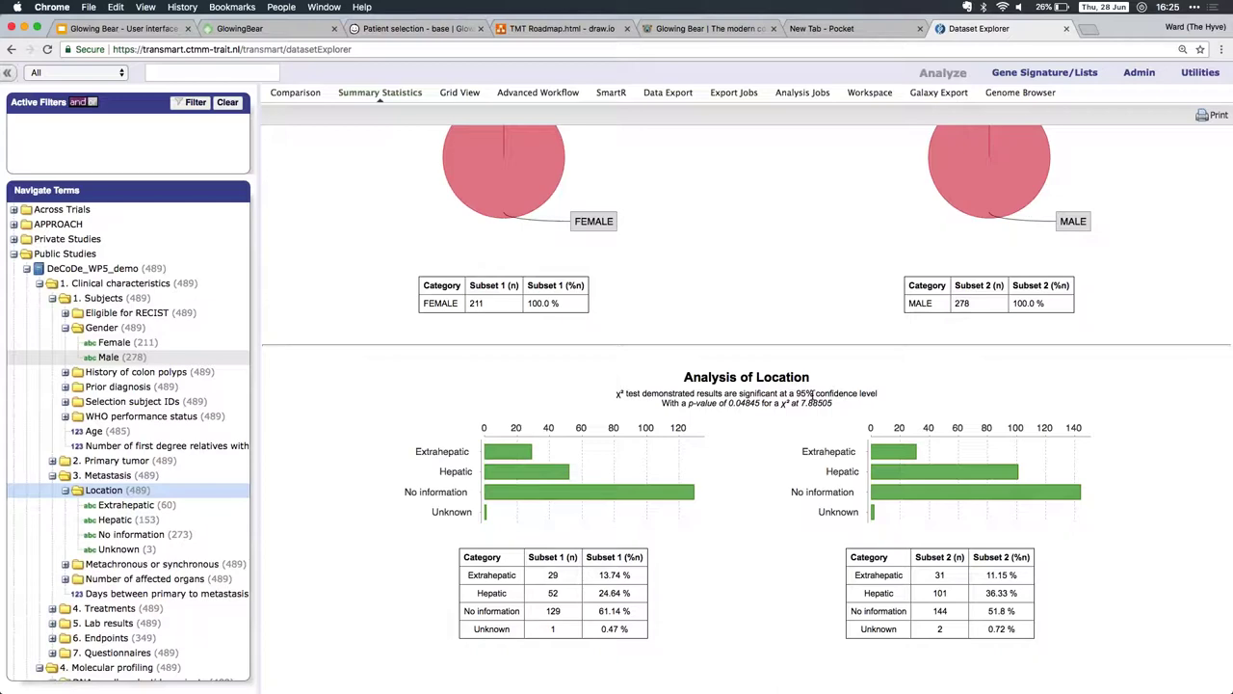
# Step: View the patient-level data of the compared subsets in the grid view
pyautogui.scroll(10, 817, 393)
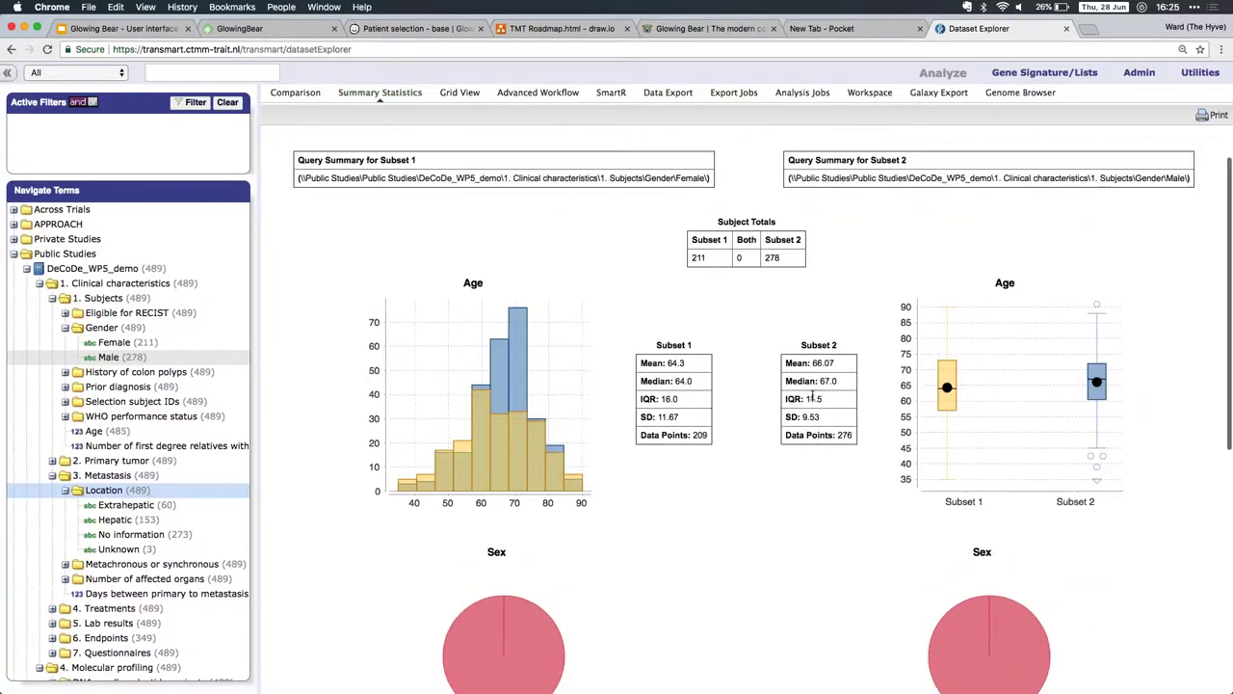
pyautogui.click(459, 94)
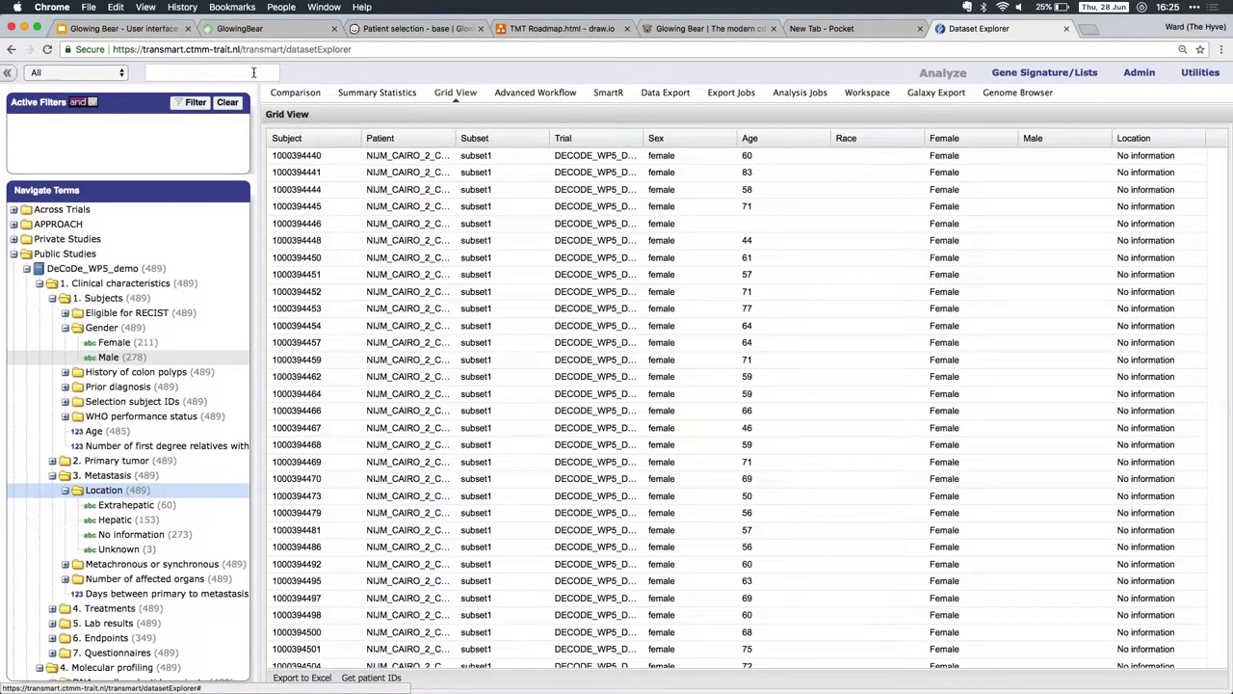
# Step: Clear all comparison panels and analyses, and assign the whole DeCoDe_WP5_demo study to Subset 1
pyautogui.click(296, 97)
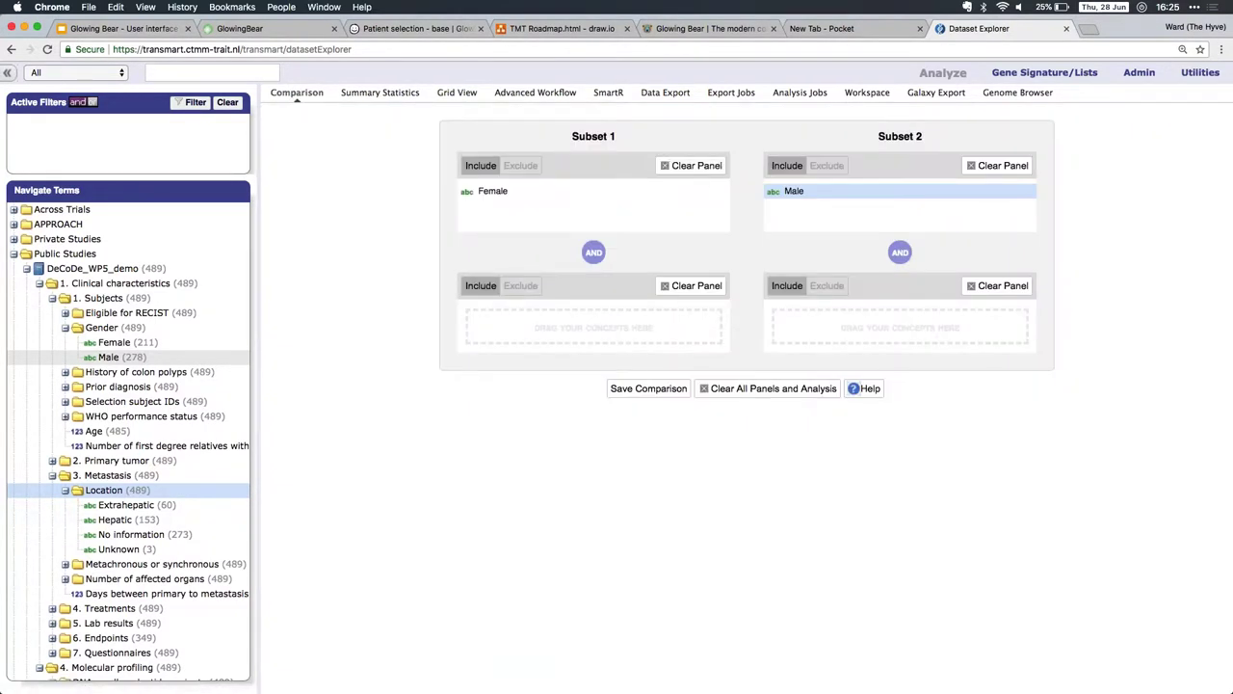
pyautogui.click(770, 388)
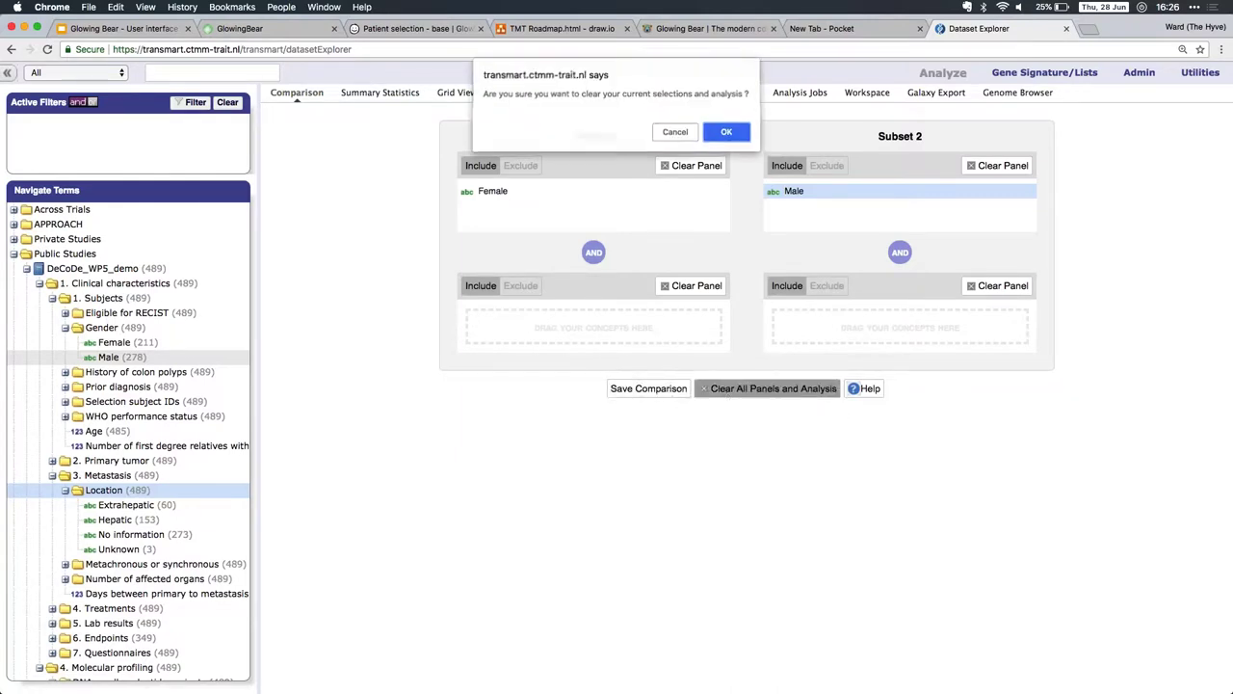
pyautogui.click(719, 137)
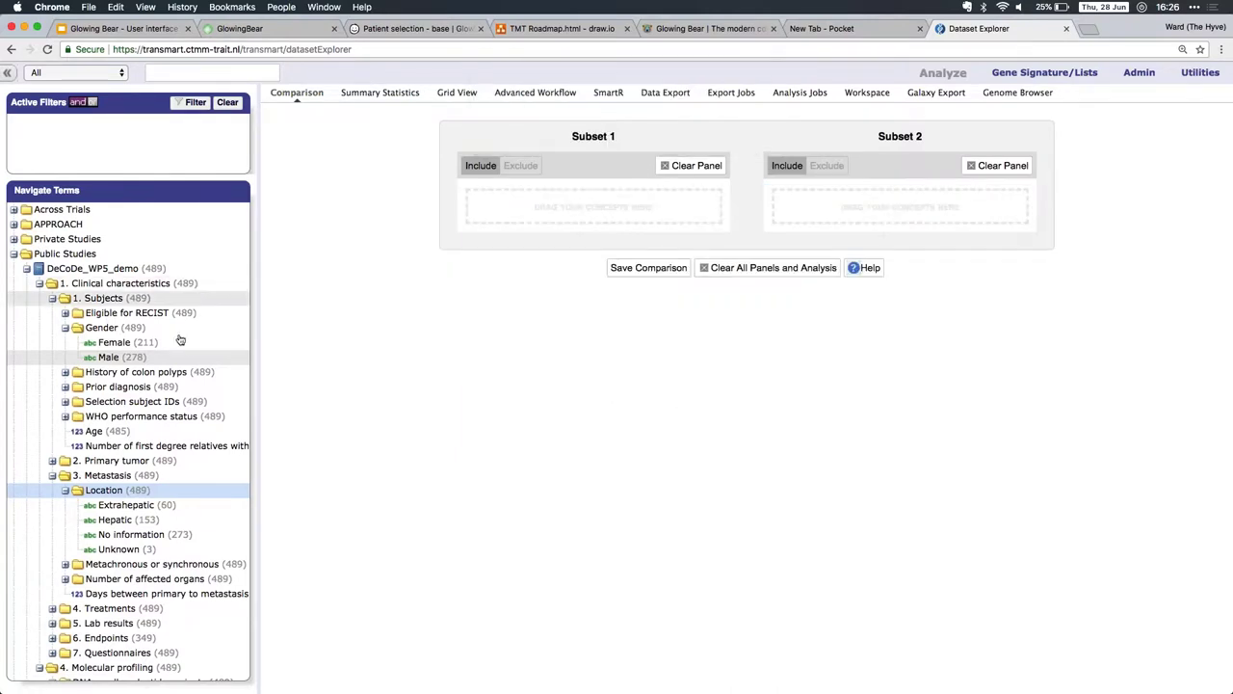
pyautogui.moveTo(95, 271); pyautogui.dragTo(540, 216)
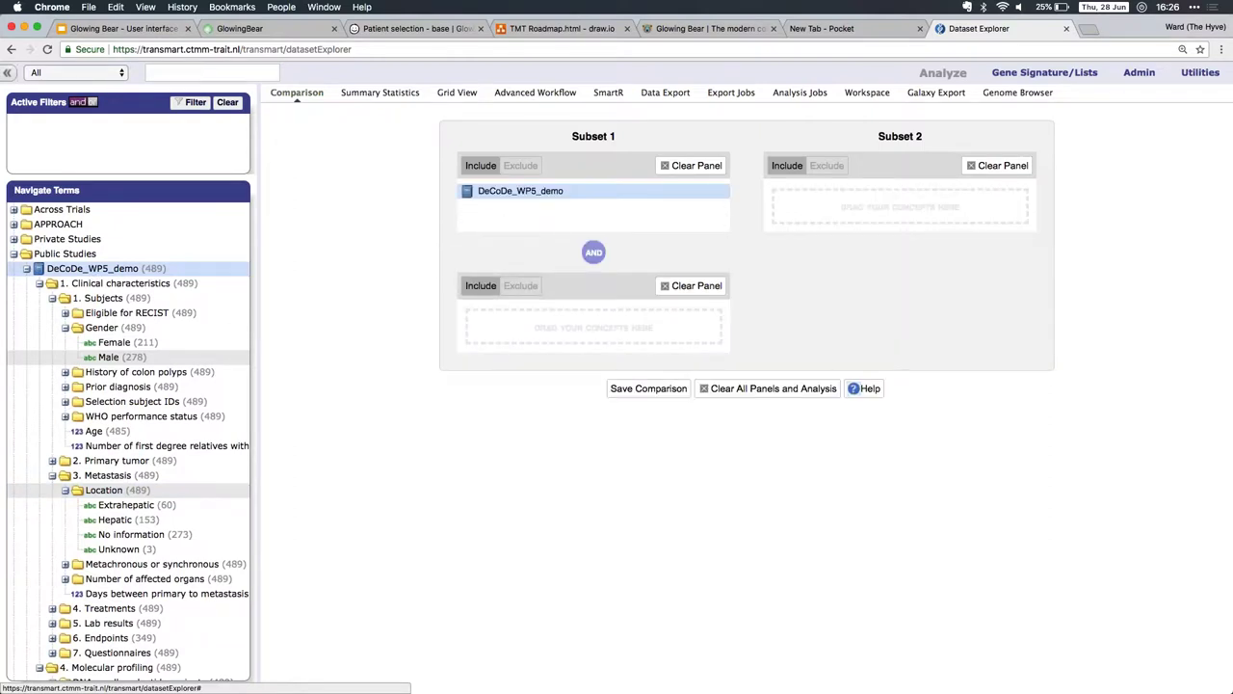
# Step: Choose Box Plot with ANOVA as the advanced workflow analysis for the cohort
pyautogui.click(535, 93)
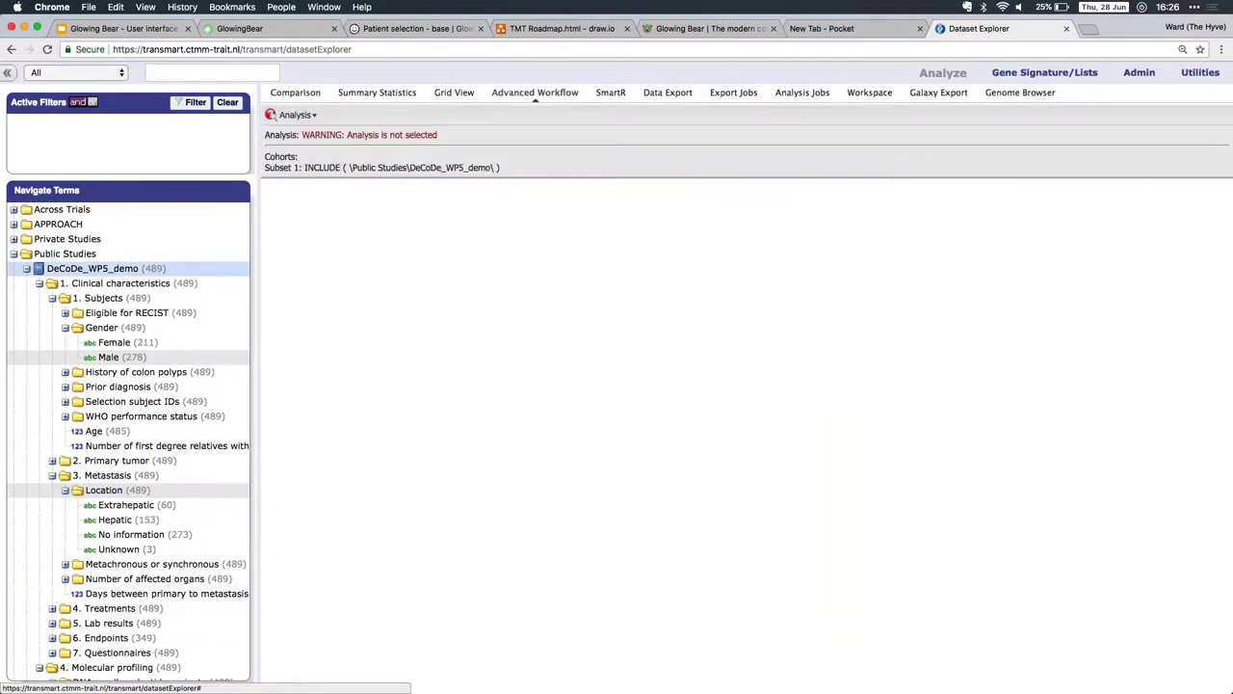
pyautogui.click(310, 116)
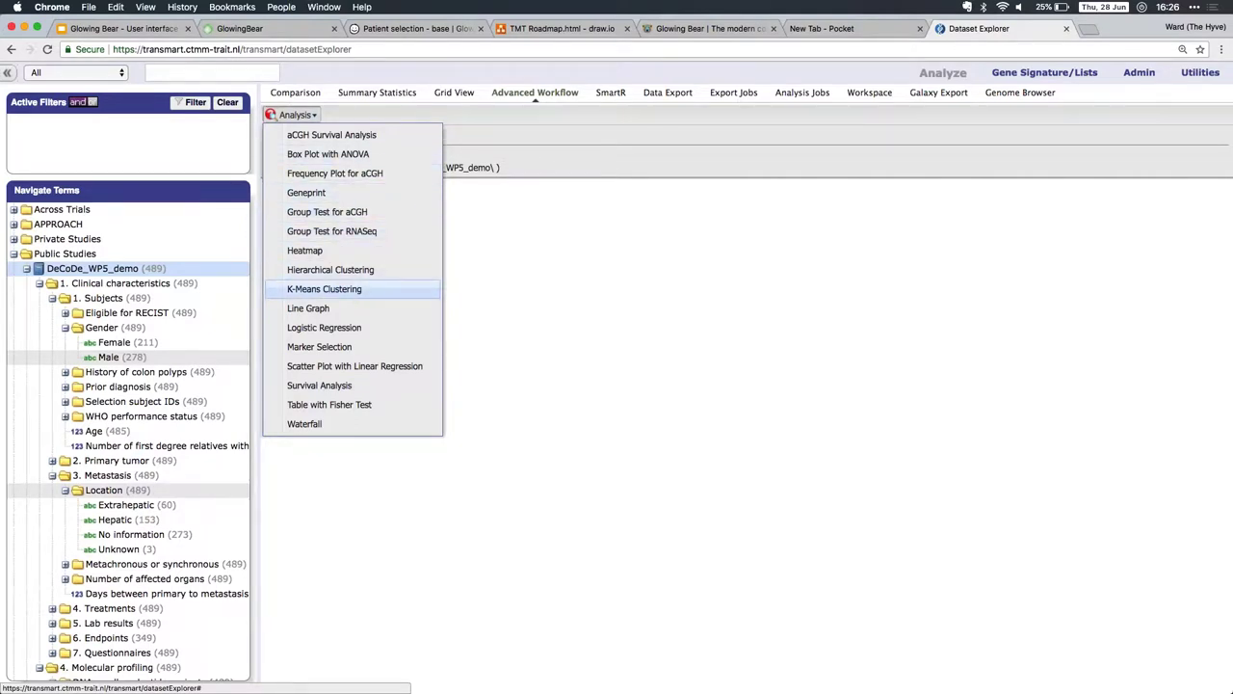
pyautogui.click(358, 177)
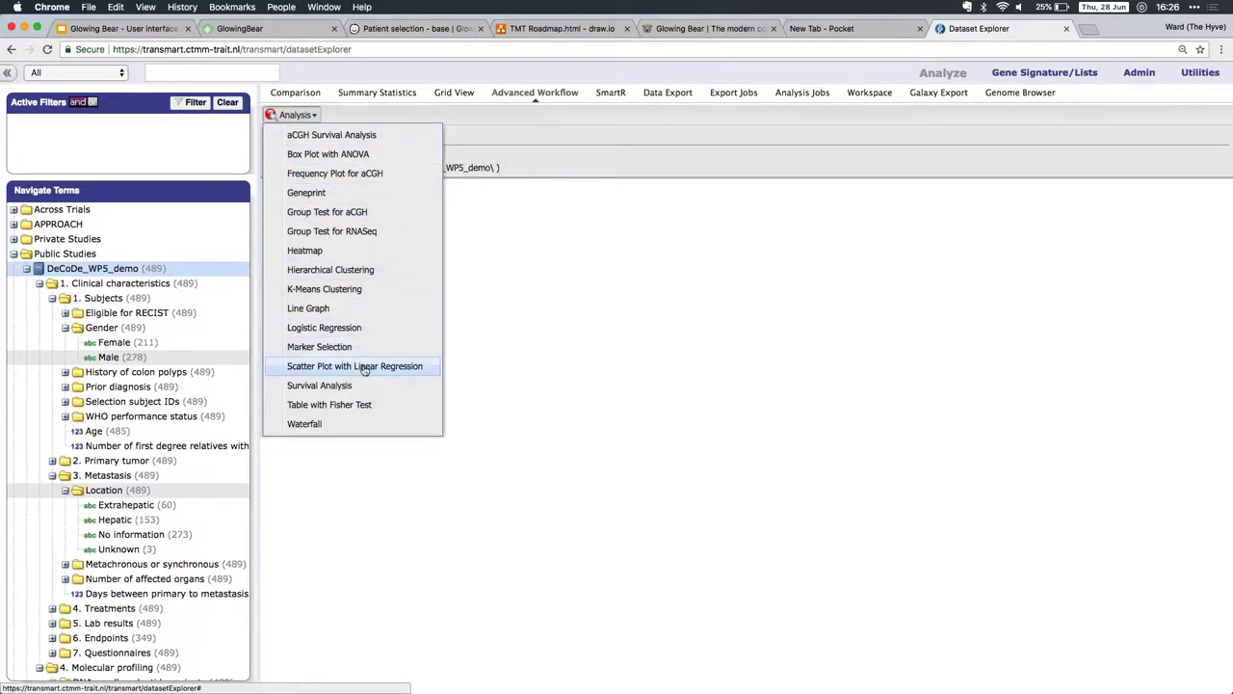
pyautogui.click(333, 154)
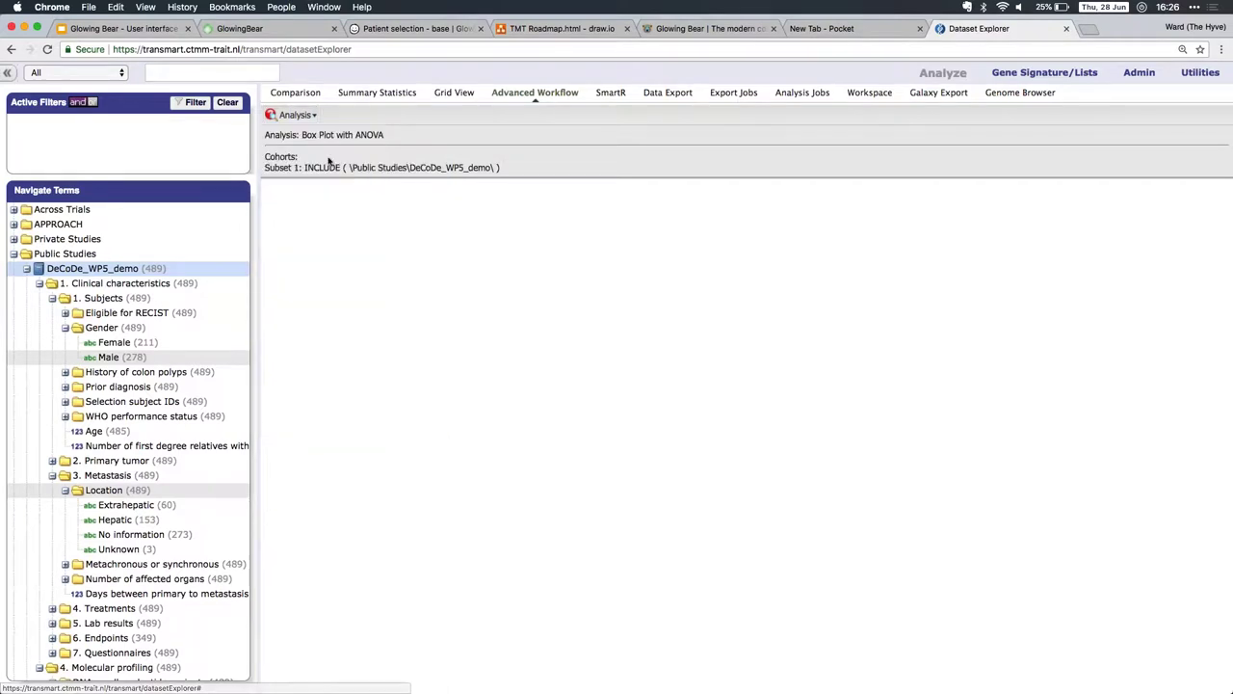
# Step: Run the box plot with Gender as independent and Number of first degree relatives with cancer diagnosis as dependent variable, and review the ANOVA results
pyautogui.moveTo(101, 330); pyautogui.dragTo(421, 358)
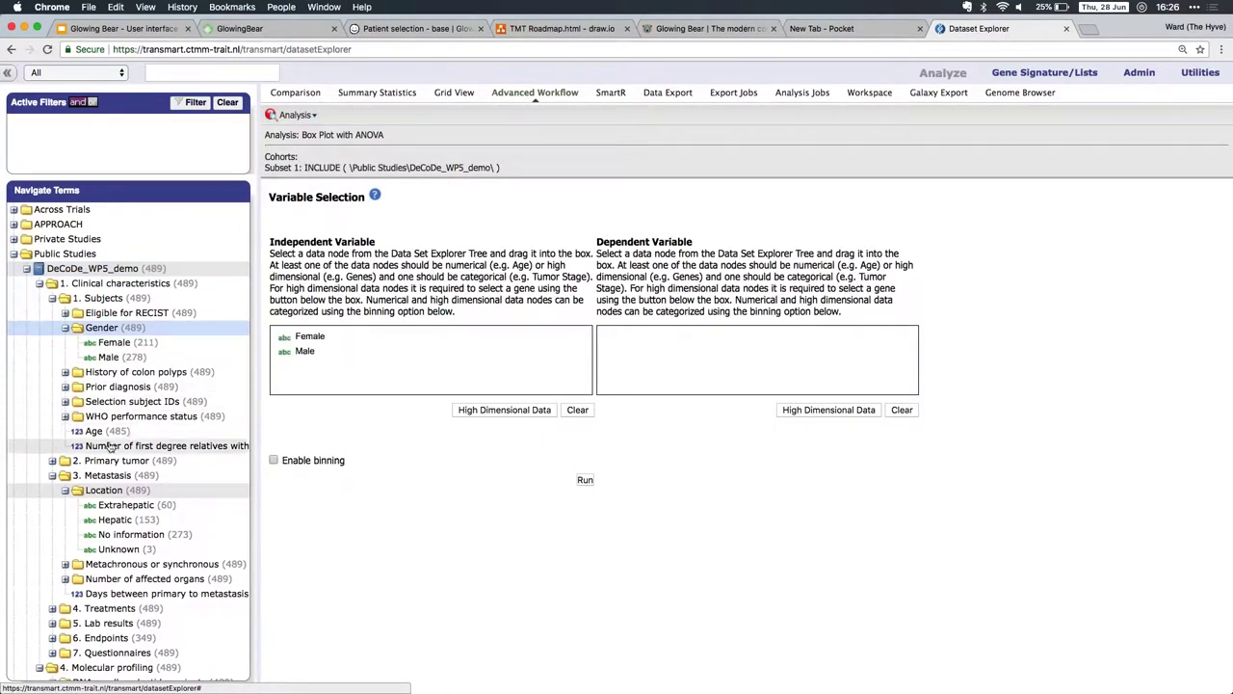
pyautogui.moveTo(96, 445); pyautogui.dragTo(690, 352)
pyautogui.click(587, 480)
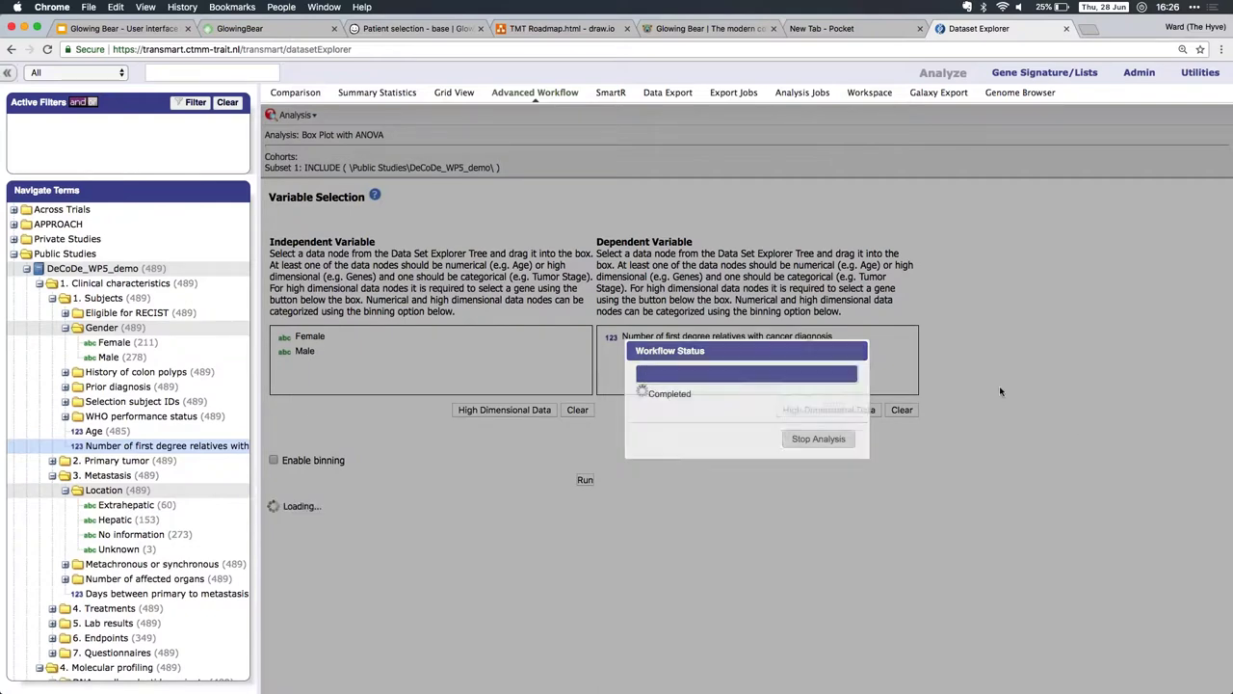
pyautogui.scroll(-10, 949, 414)
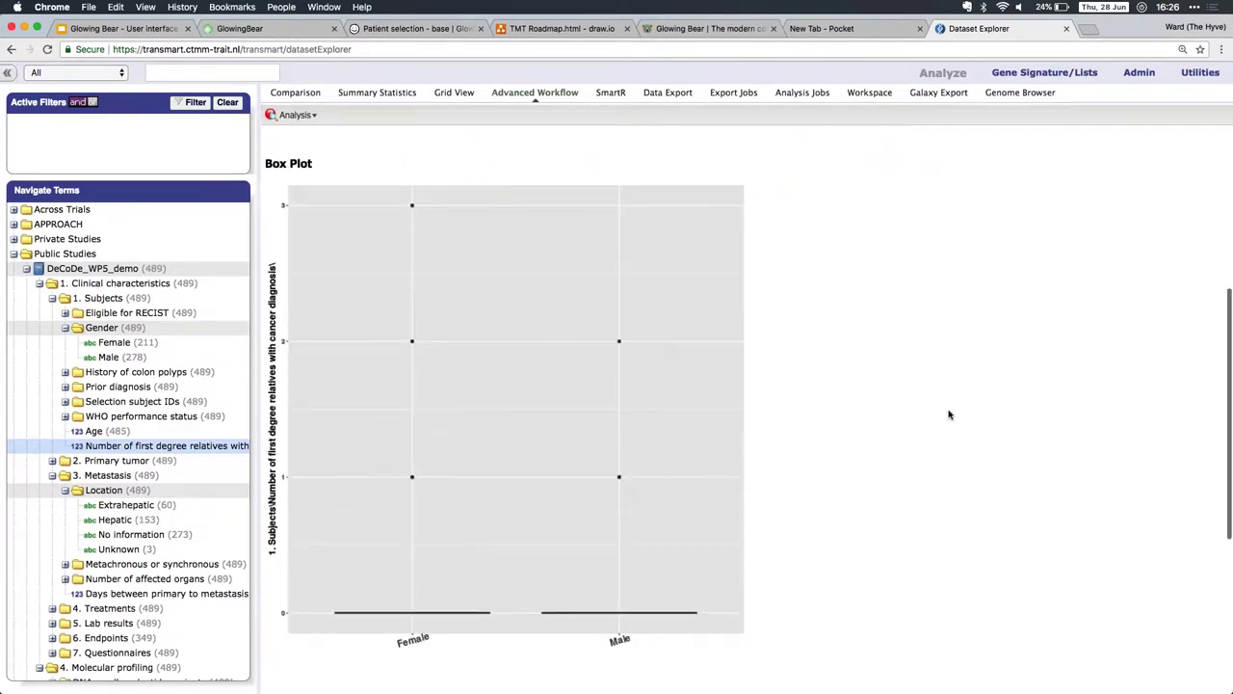
pyautogui.scroll(2, 819, 375)
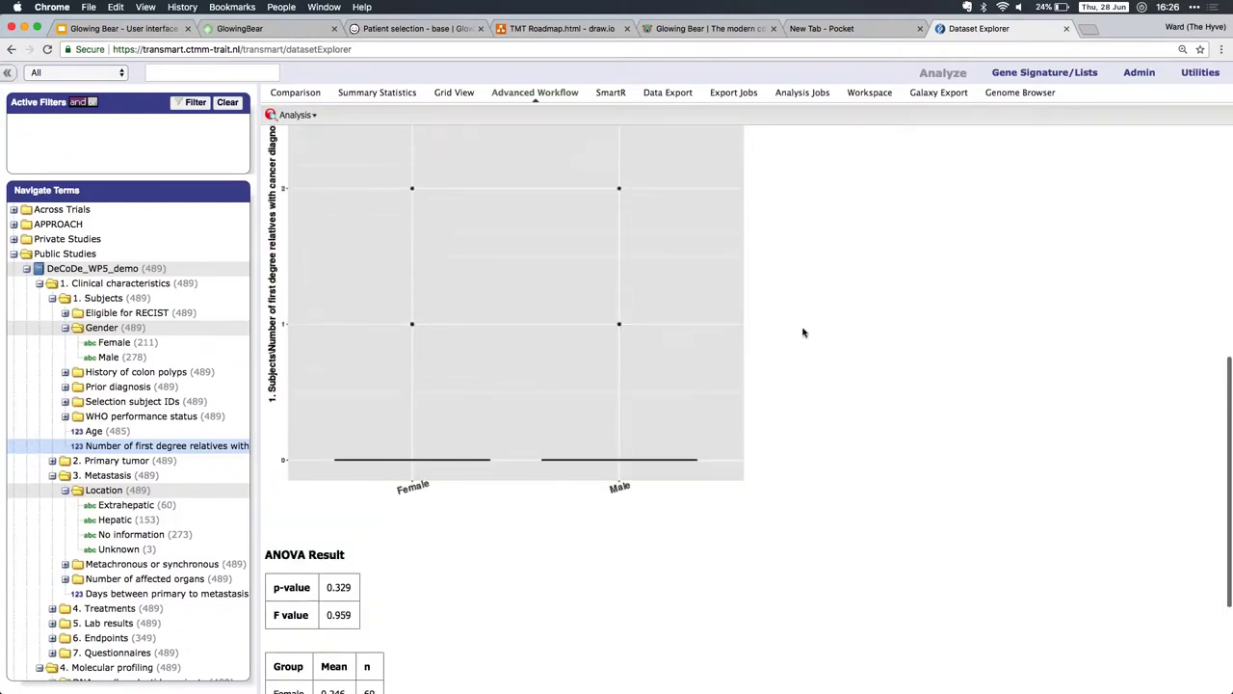
pyautogui.scroll(-4, 803, 332)
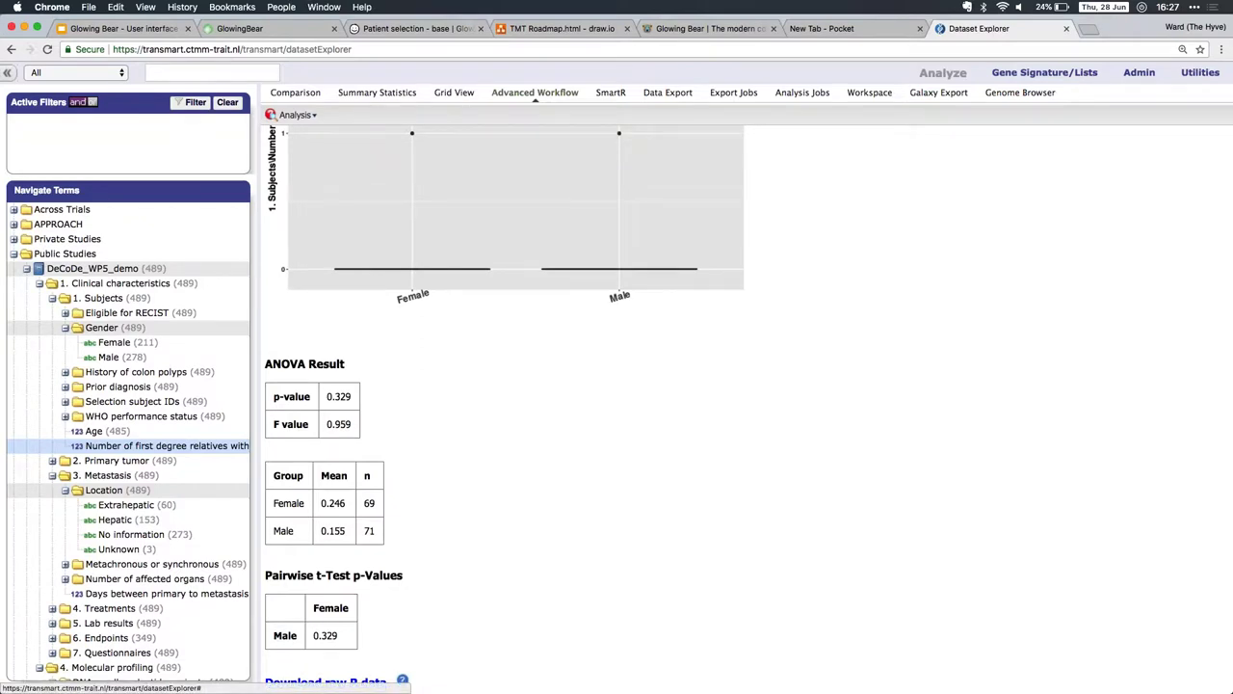
# Step: Set up a SmartR Boxplot Workflow with Gender as categorical and Age as numerical variable, and fetch its data
pyautogui.click(610, 92)
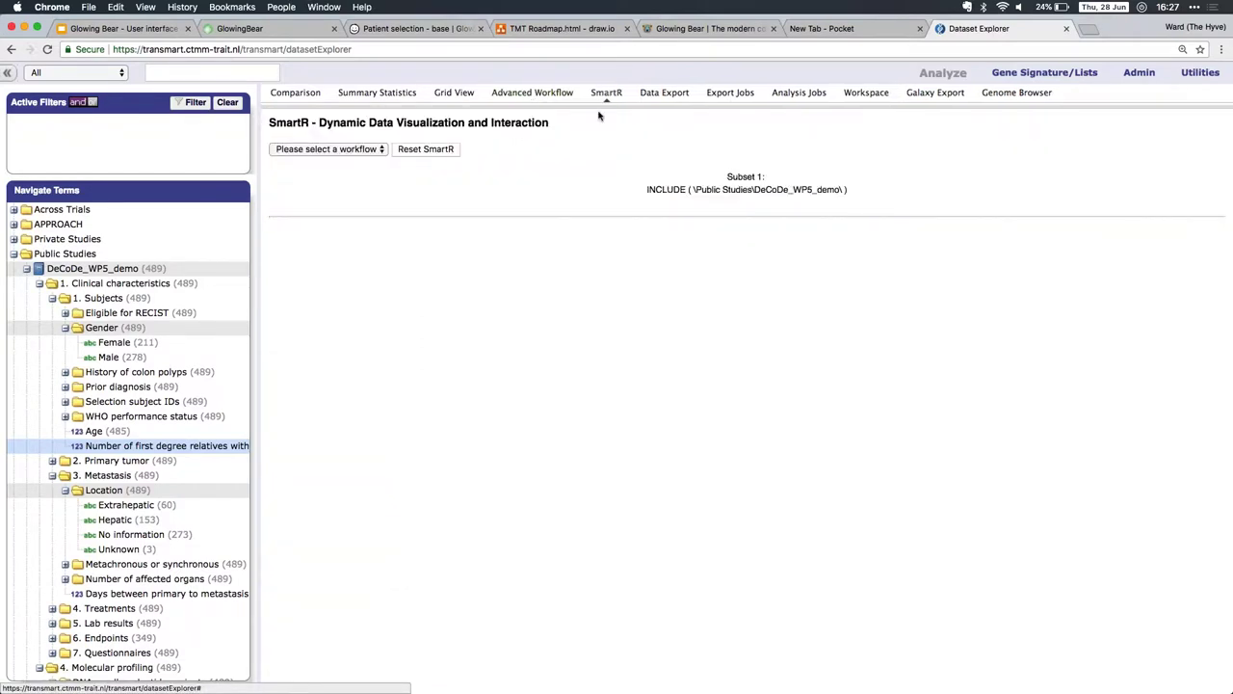
pyautogui.click(363, 152)
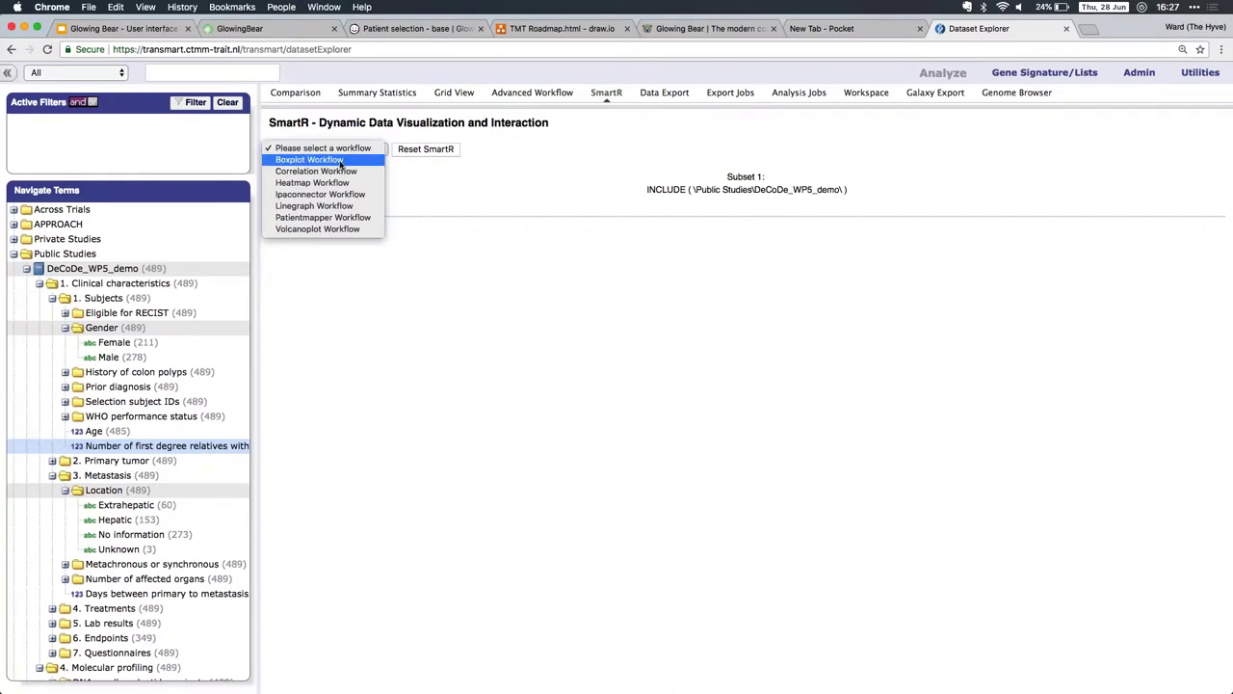
pyautogui.click(333, 161)
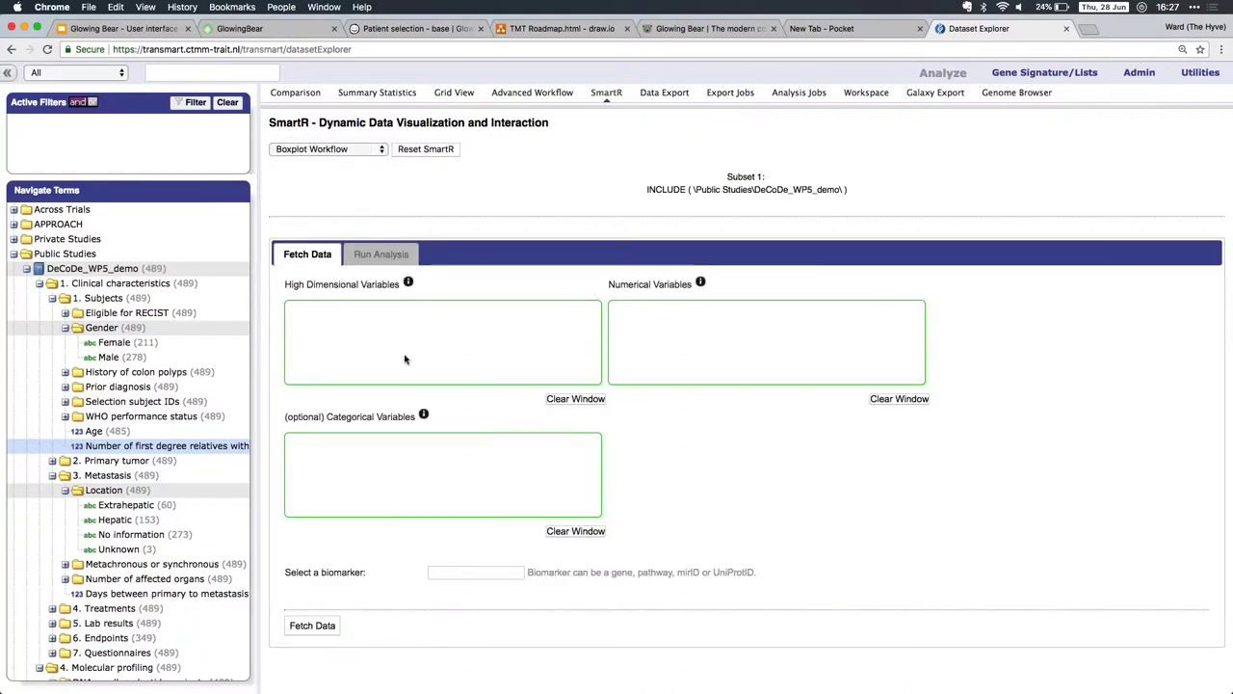
pyautogui.moveTo(102, 329); pyautogui.dragTo(397, 464)
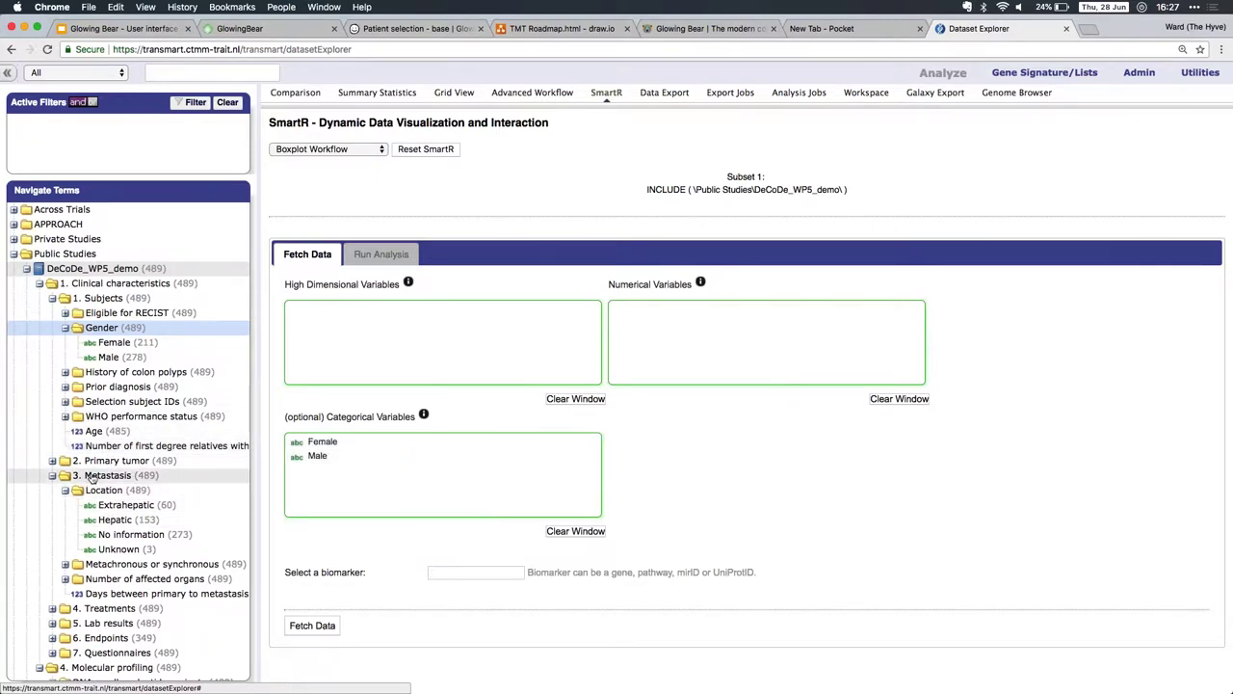
pyautogui.moveTo(94, 433); pyautogui.dragTo(663, 360)
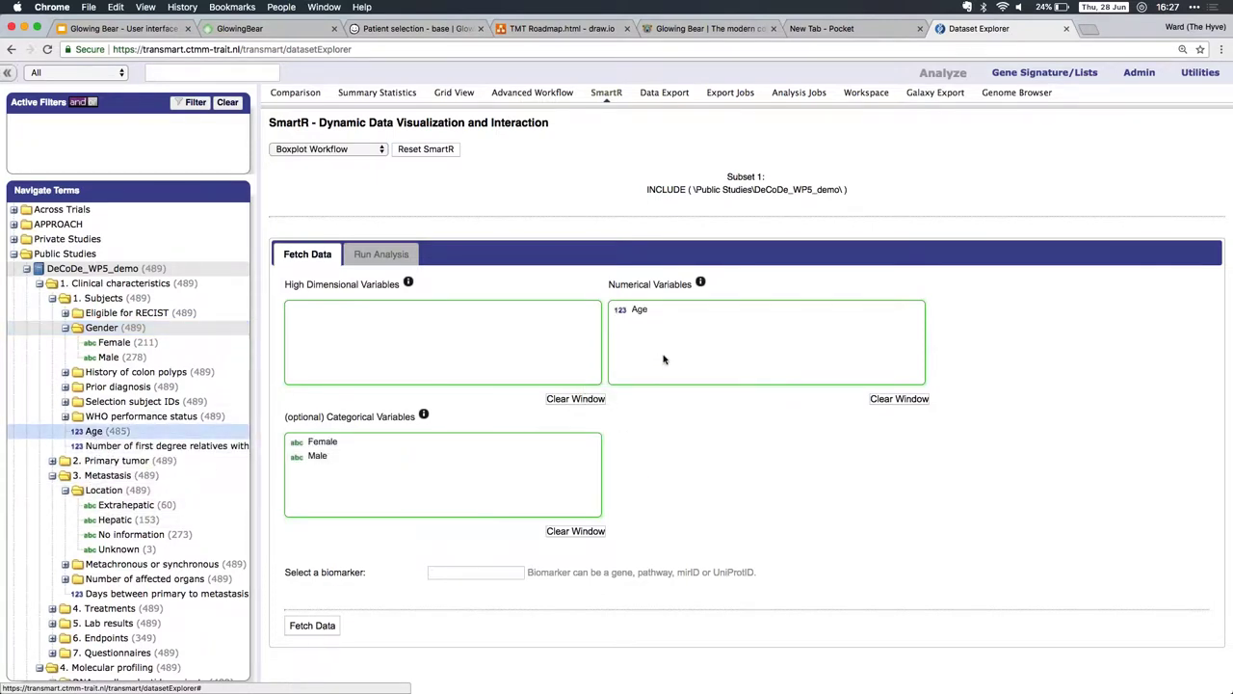
pyautogui.click(313, 626)
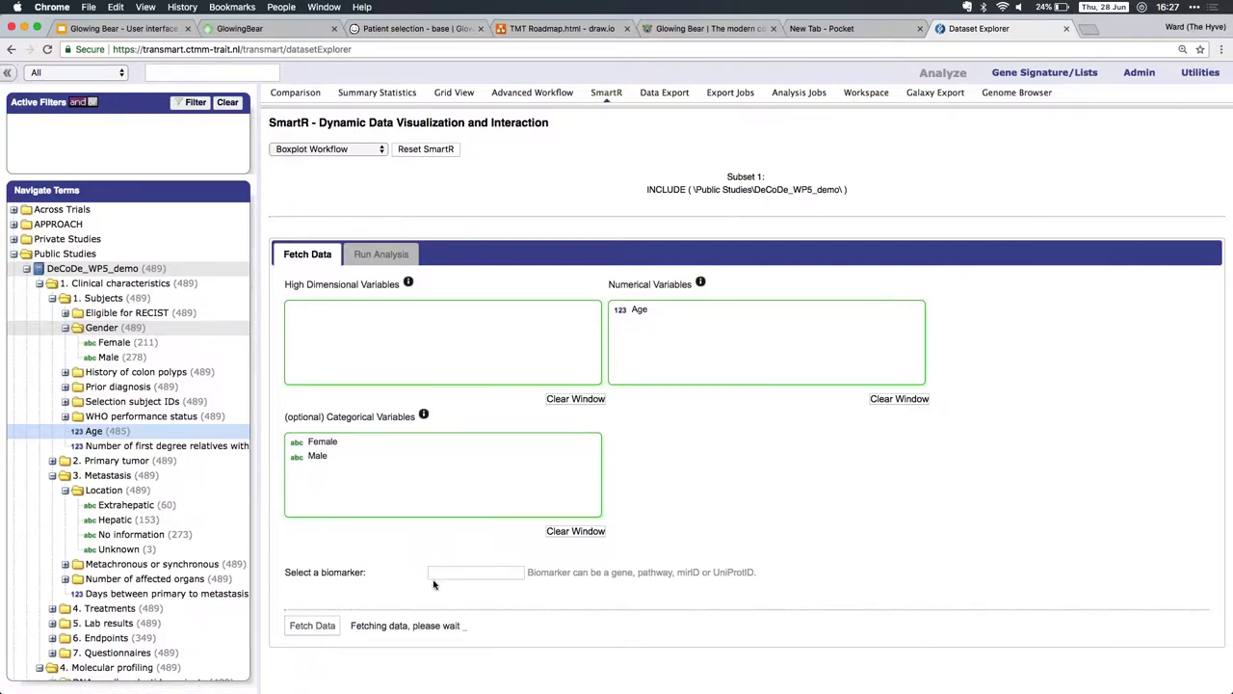
# Step: Create the Age by Gender box plot from the fetched data using raw values, and view it
pyautogui.click(375, 253)
pyautogui.click(308, 348)
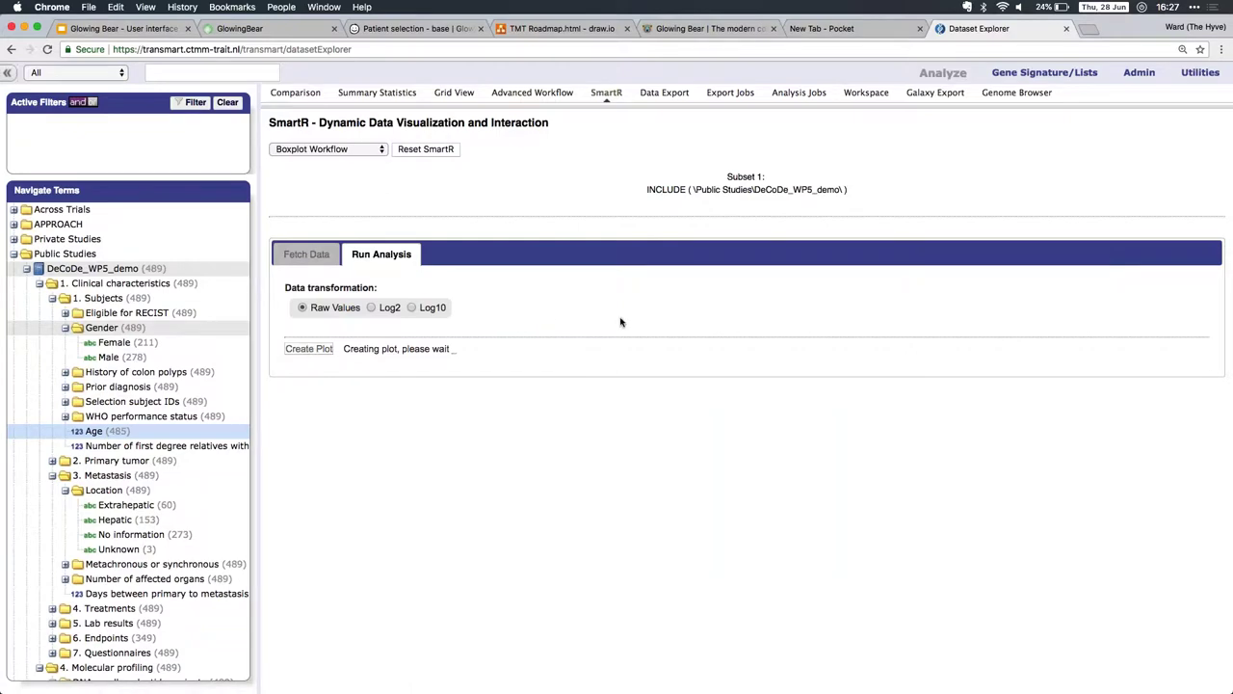
pyautogui.scroll(-5, 621, 322)
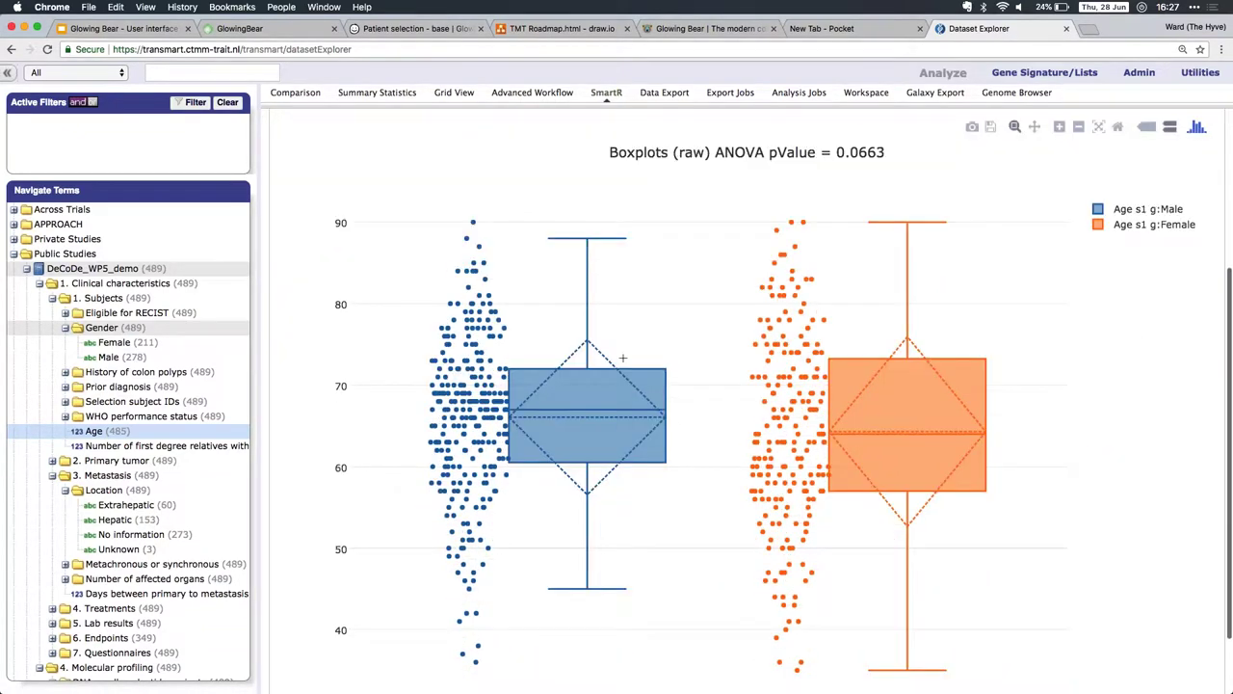
# Step: Zoom in on the Male data points beside the box, and restore the plot's full axis range
pyautogui.moveTo(411, 366); pyautogui.dragTo(554, 464)
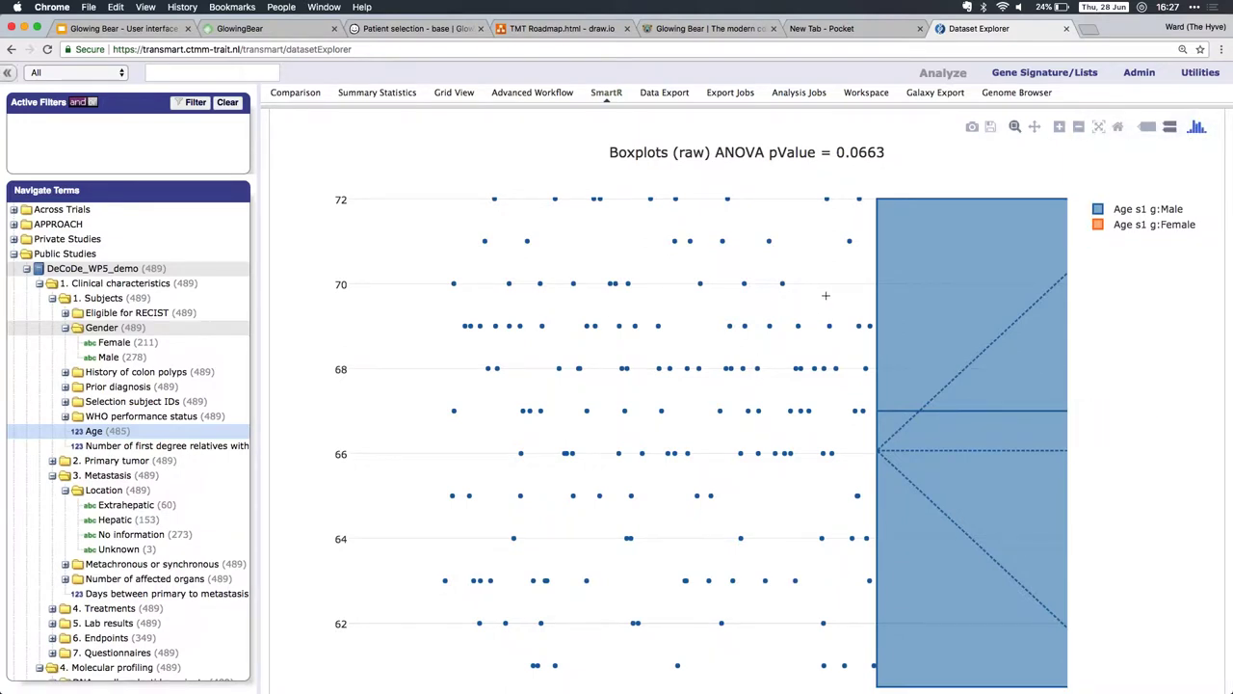
pyautogui.scroll(5, 1115, 330)
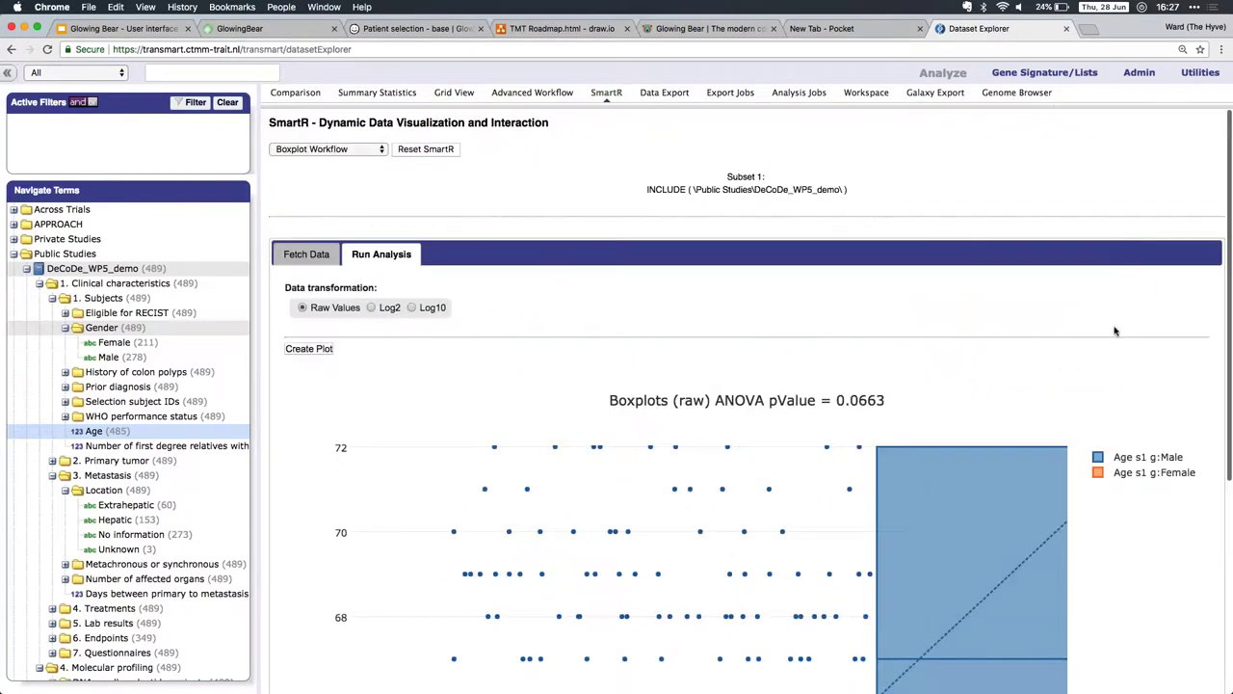
pyautogui.click(1099, 374)
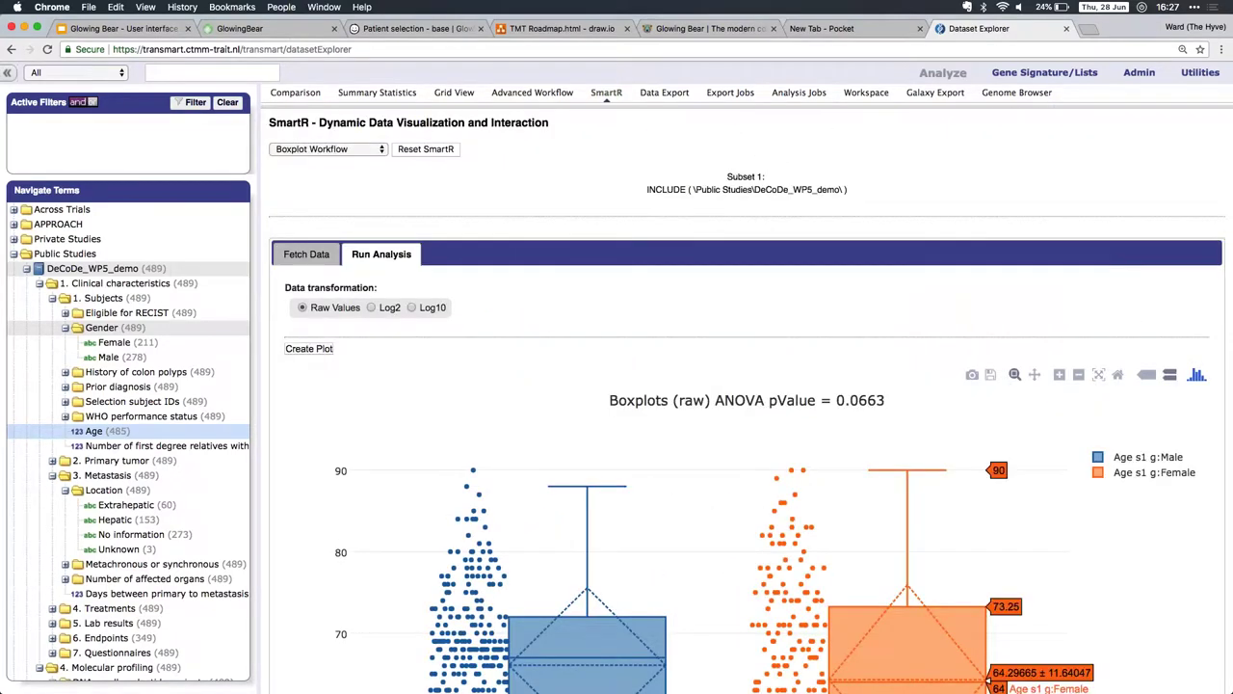
pyautogui.scroll(-5, 937, 368)
pyautogui.scroll(2, 938, 368)
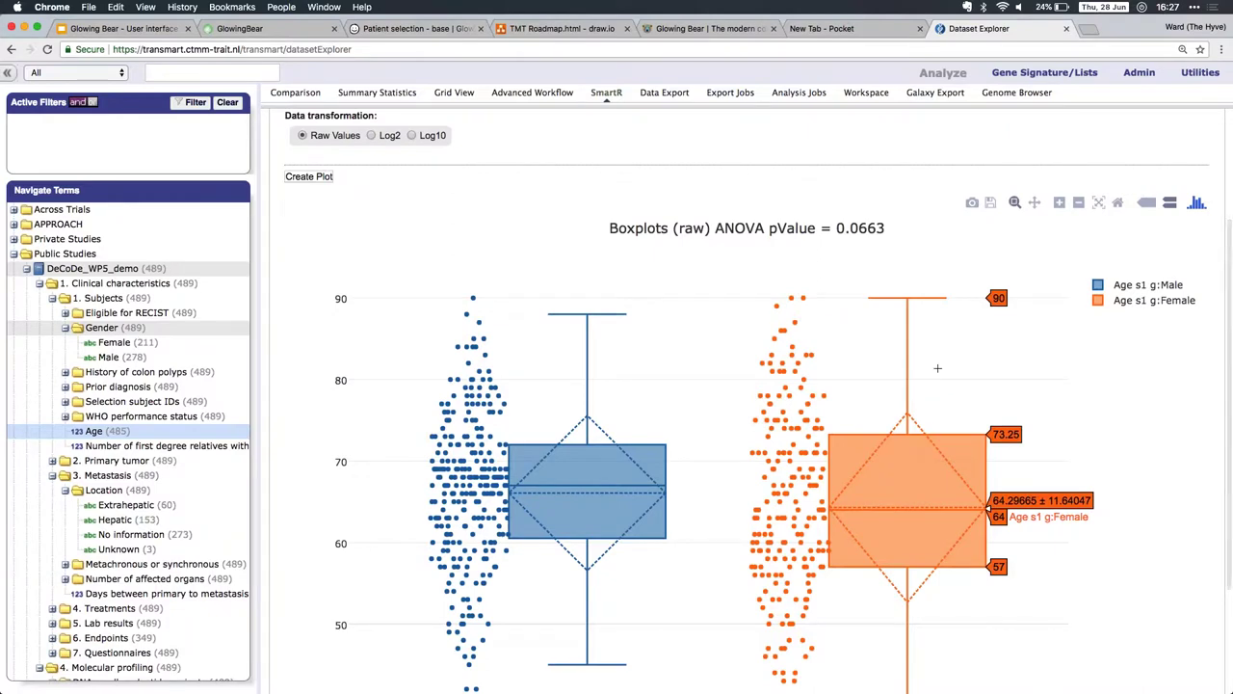
# Step: Open the plot's Plotly website link, close that page, and inspect the Female box's statistics
pyautogui.click(1196, 203)
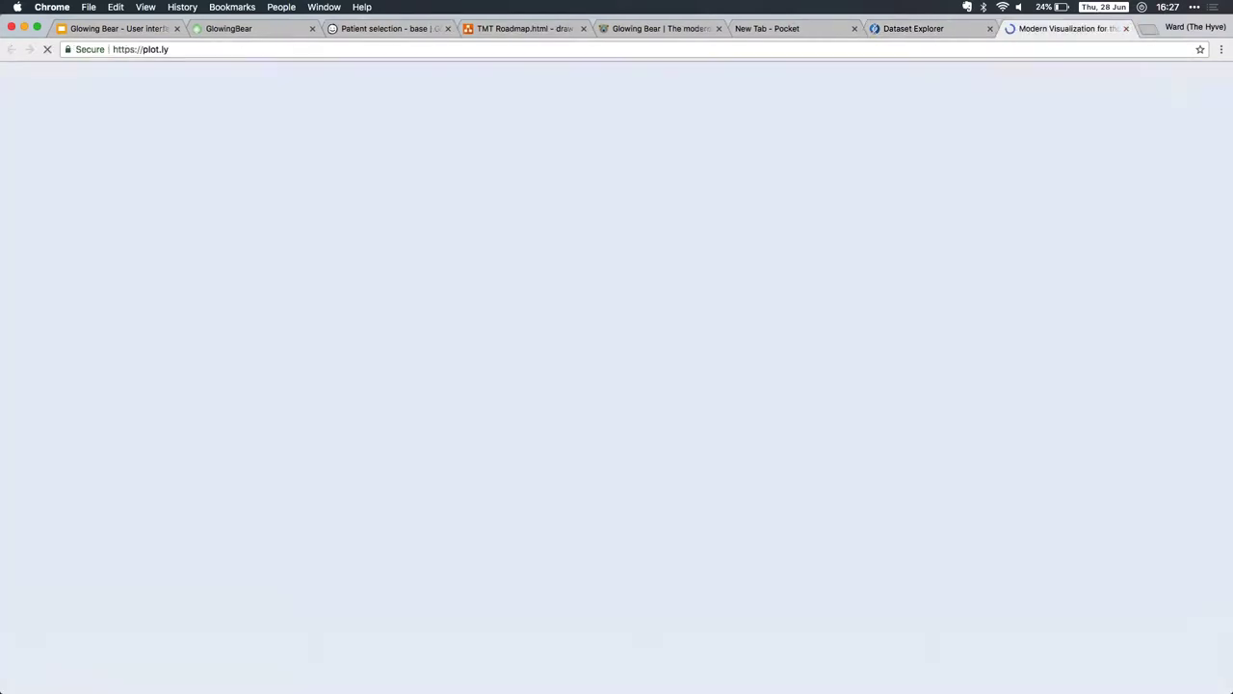
pyautogui.click(1125, 28)
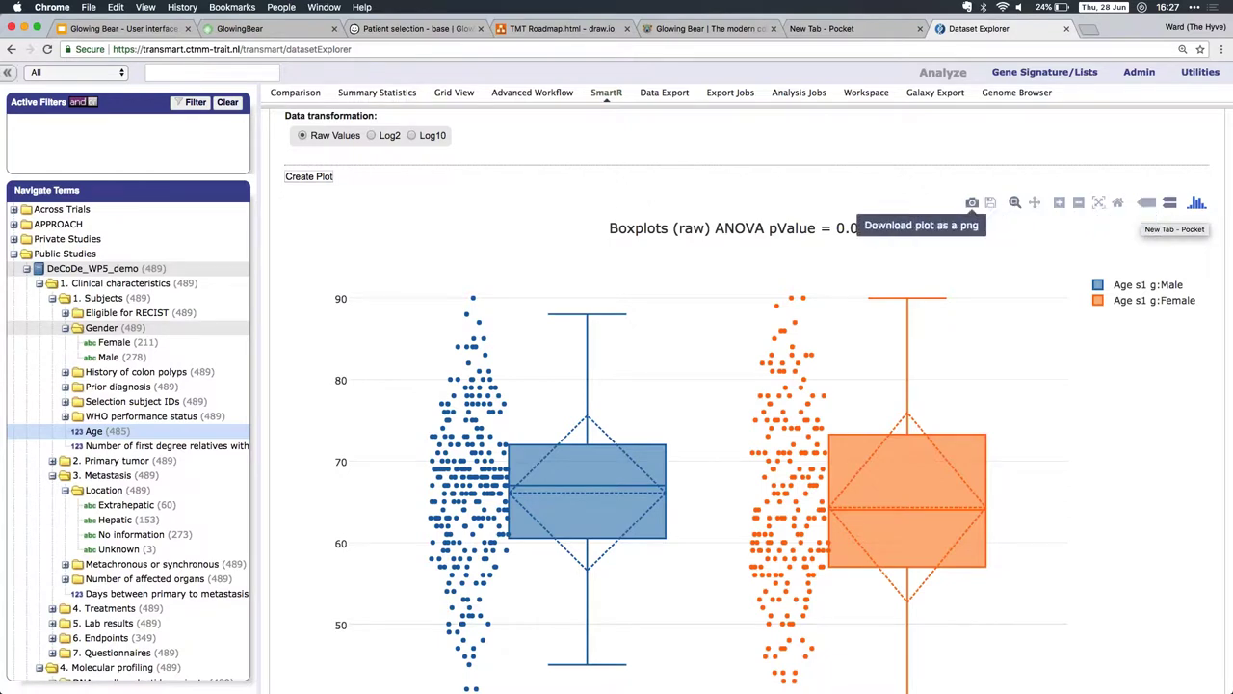
pyautogui.moveTo(907, 529)
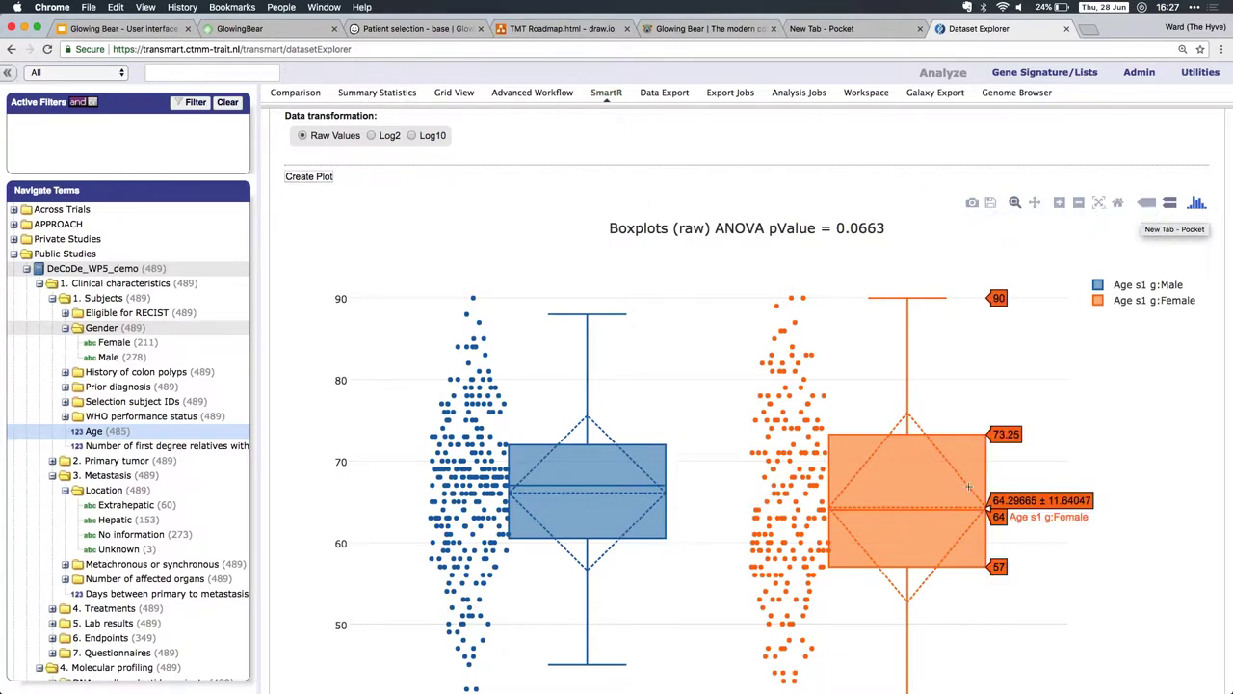
# Step: Finish reviewing the Age box plot and view the data export options for the selected DeCoDe_WP5_demo cohort
pyautogui.scroll(-3, 968, 486)
pyautogui.scroll(4, 968, 486)
pyautogui.scroll(1, 968, 487)
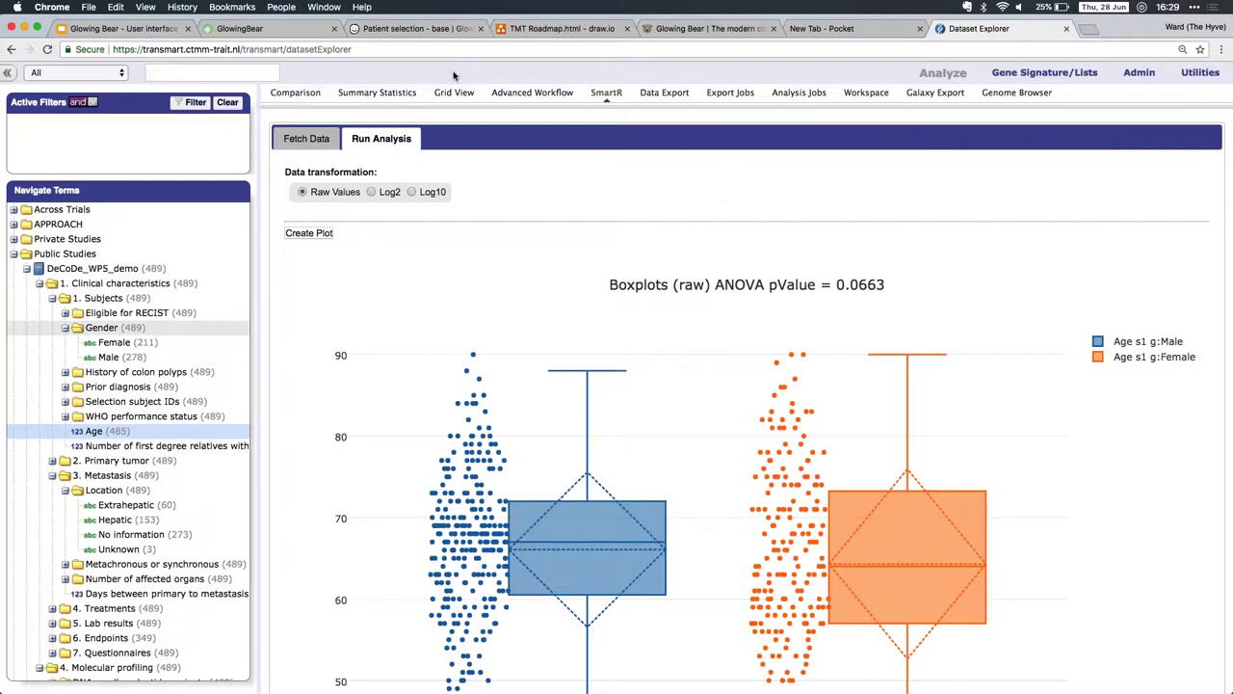
pyautogui.click(674, 95)
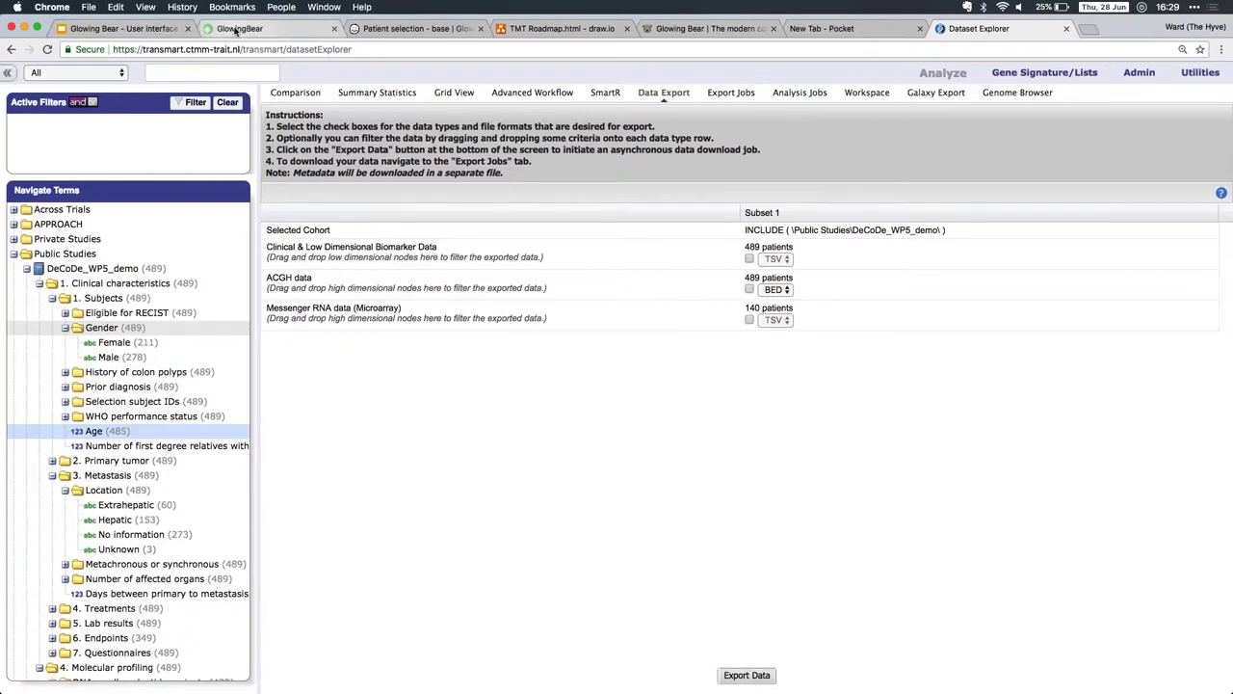
# Step: Switch to the Glowing Bear presentation in Google Slides, present it full screen and advance to slide 3
pyautogui.click(121, 28)
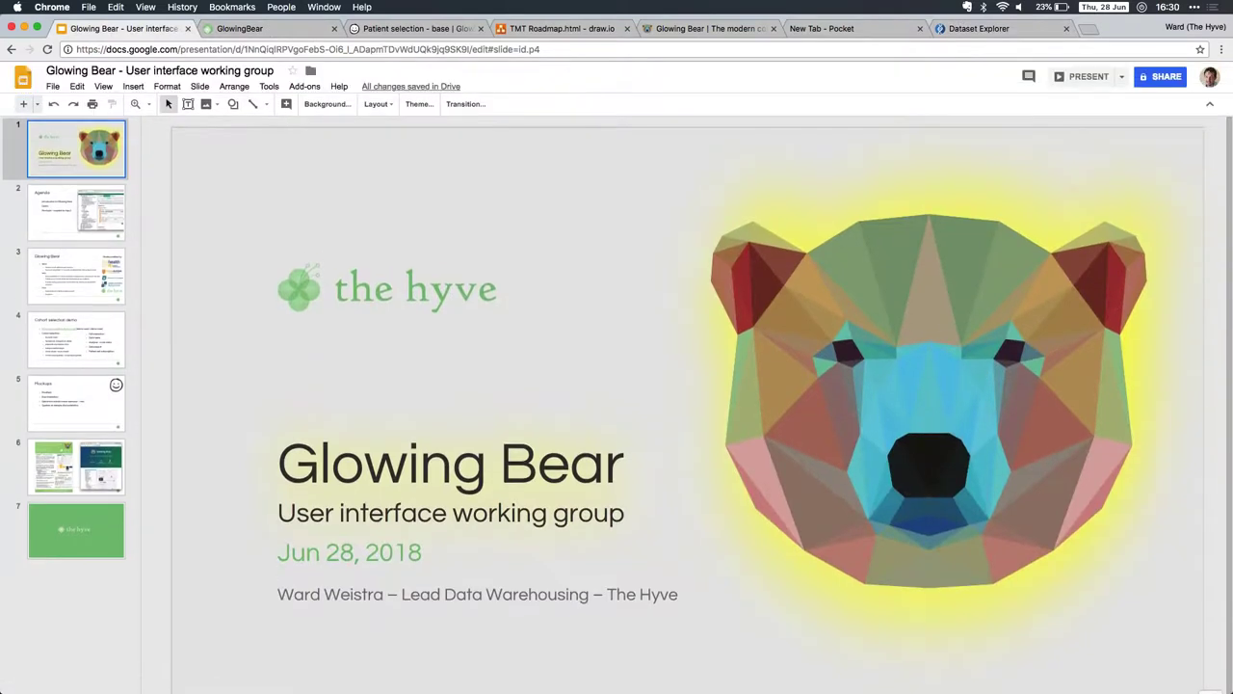
pyautogui.click(1080, 77)
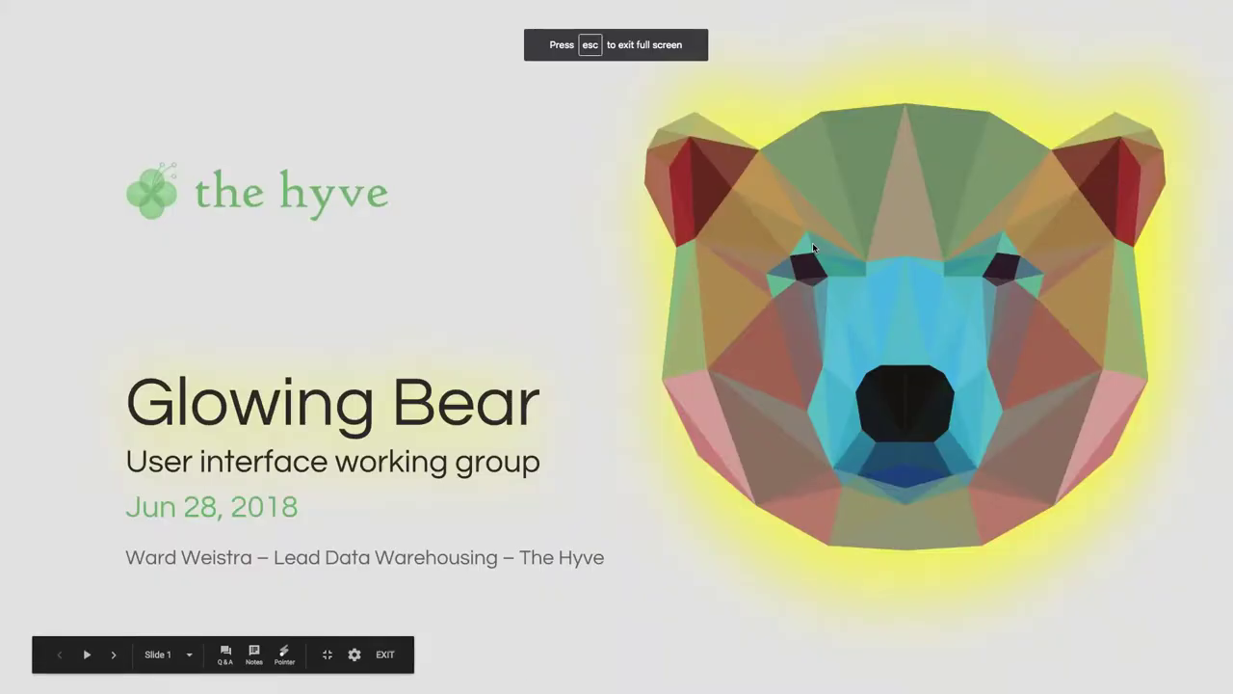
pyautogui.press('Right')
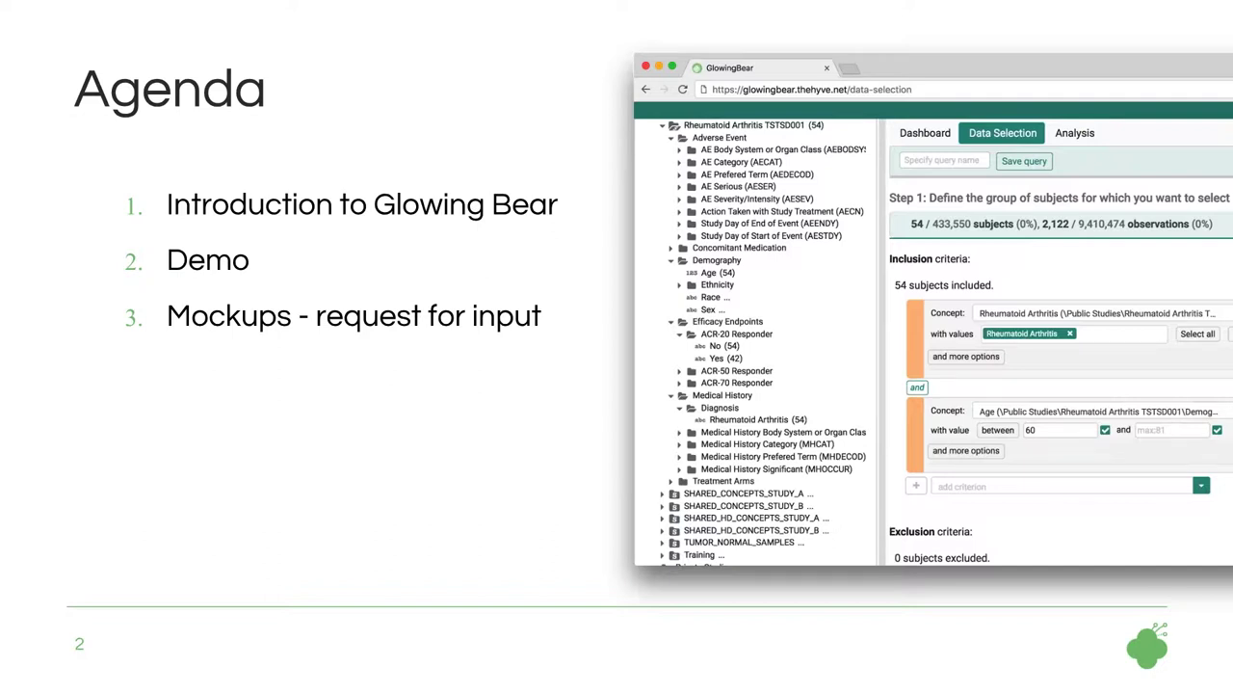
pyautogui.press('Right')
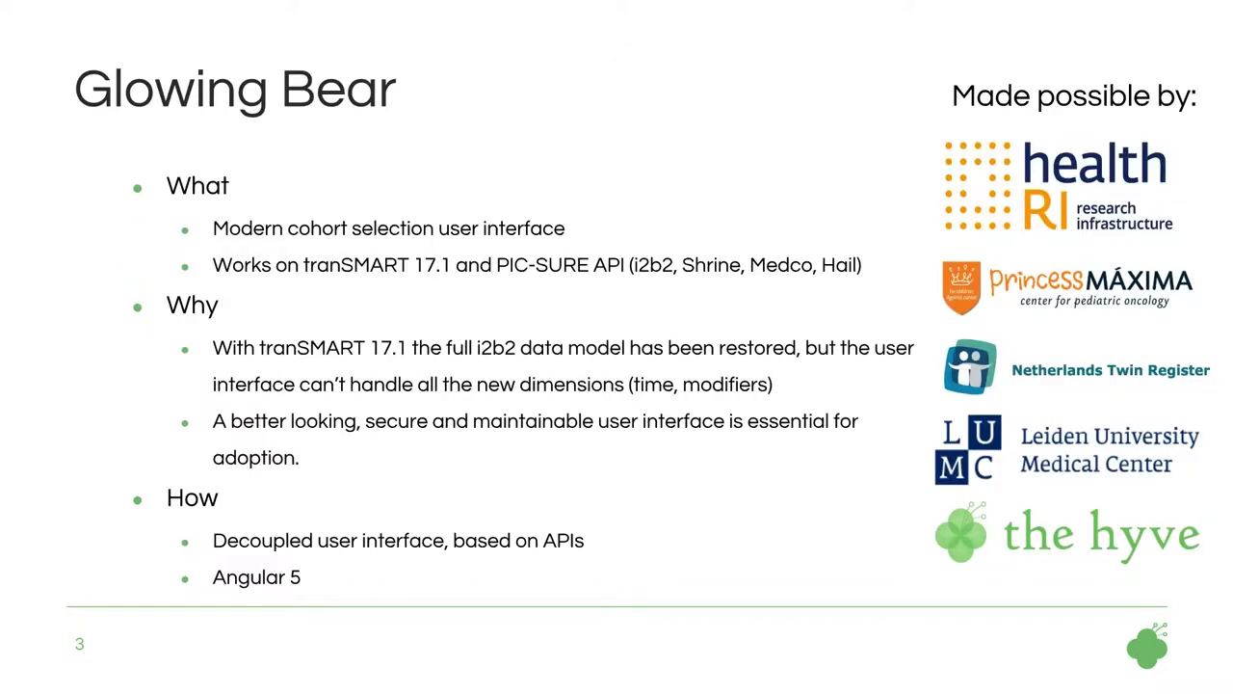
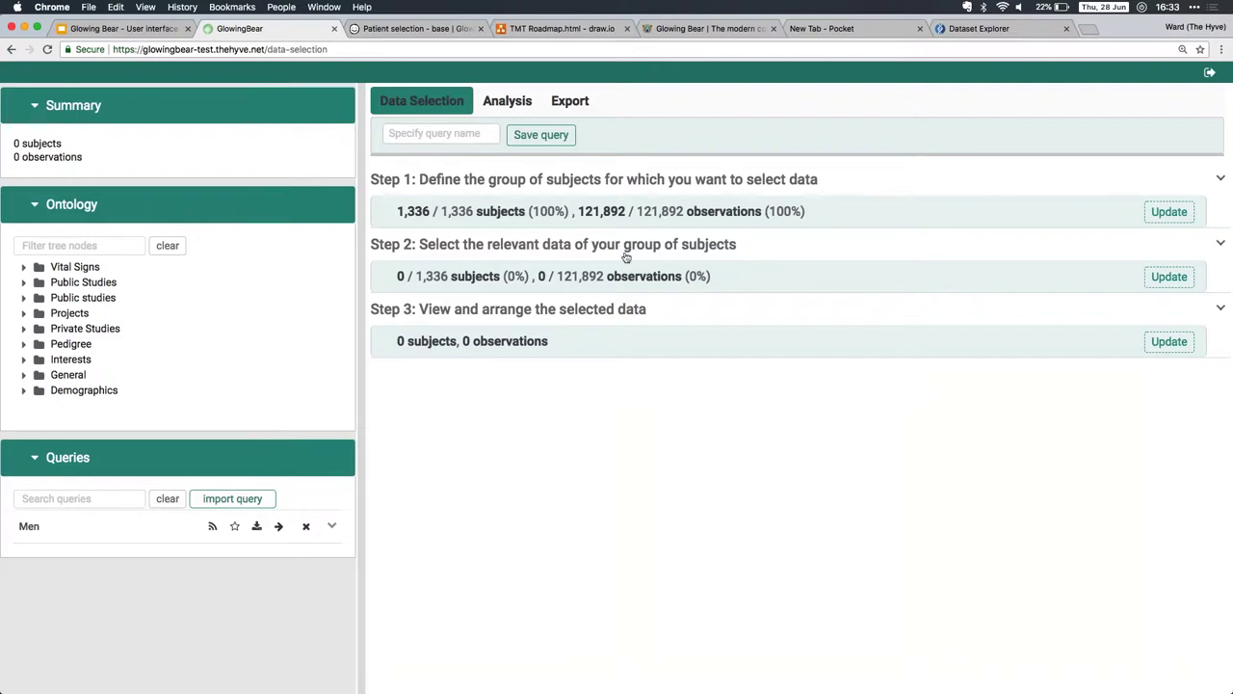
# Step: In Glowing Bear, expand Step 1 of the data selection and add the Demographics concept Gender as an inclusion criterion
pyautogui.click(616, 183)
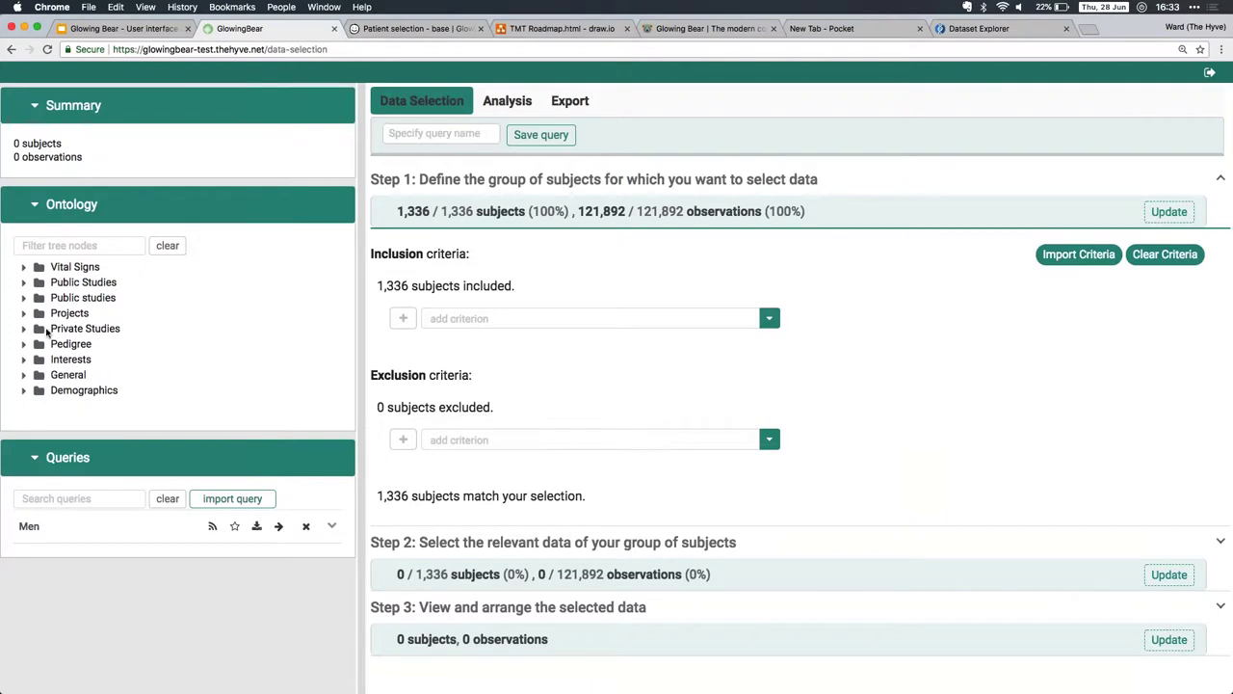
pyautogui.click(24, 390)
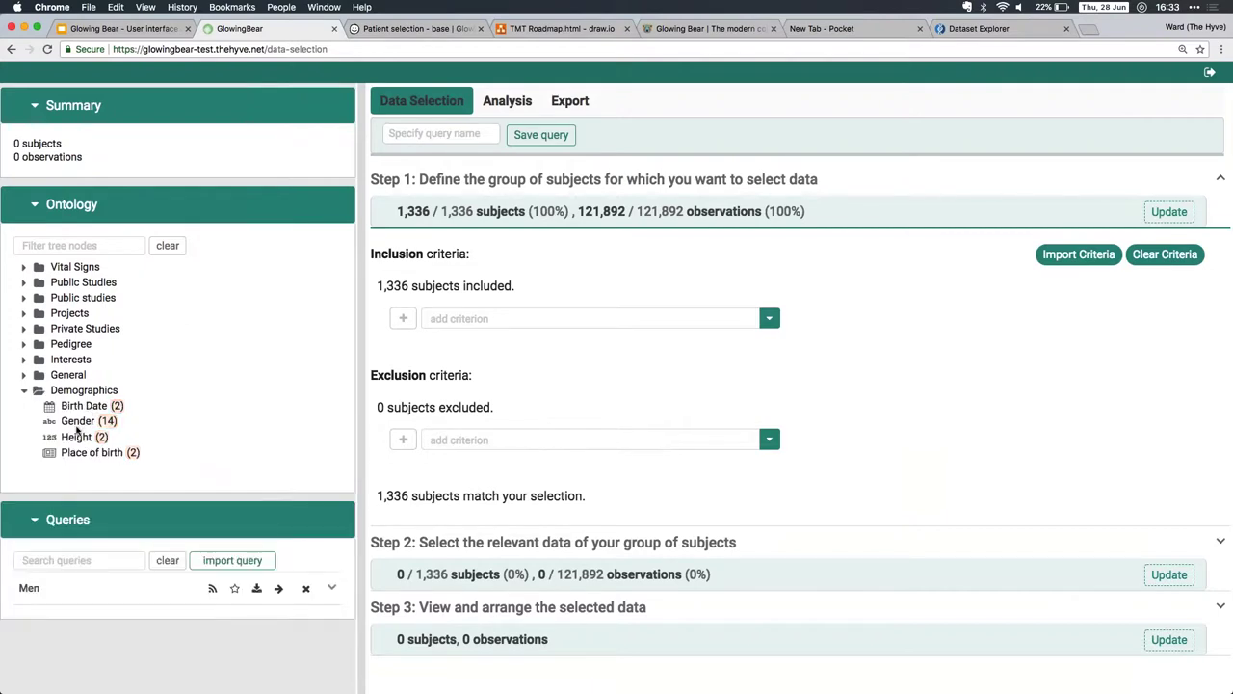
pyautogui.moveTo(78, 425); pyautogui.dragTo(498, 328)
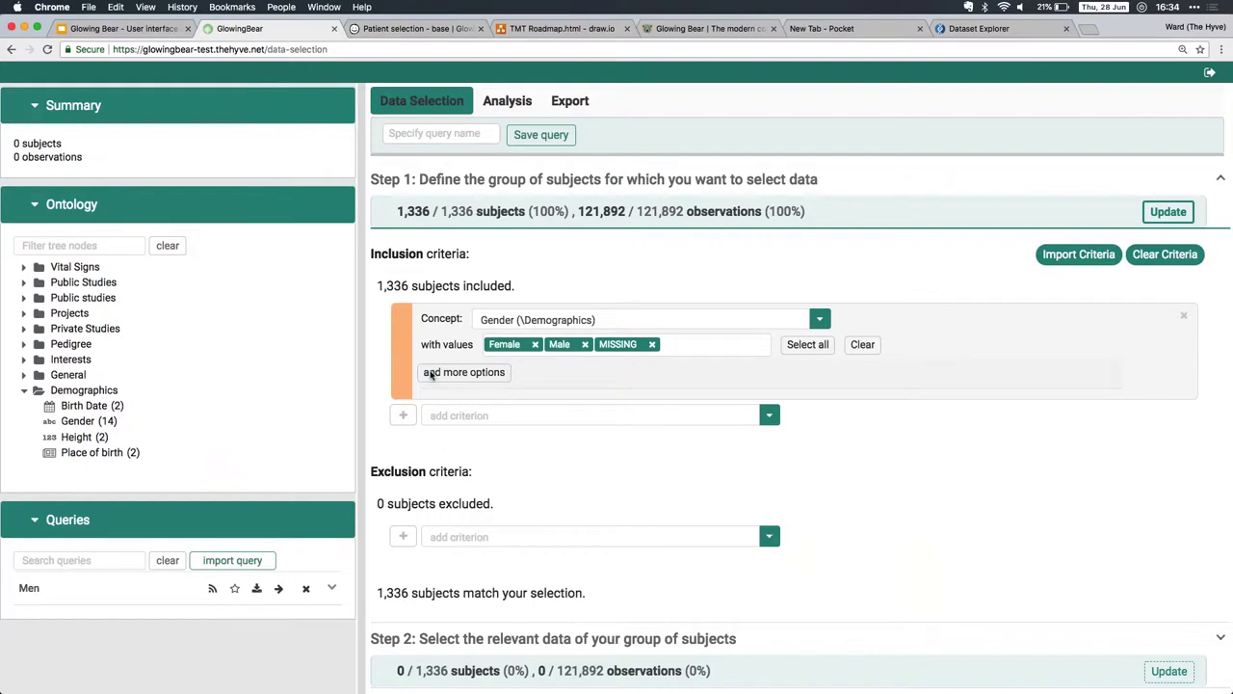
pyautogui.moveTo(77, 439); pyautogui.dragTo(501, 429)
pyautogui.scroll(-3, 436, 446)
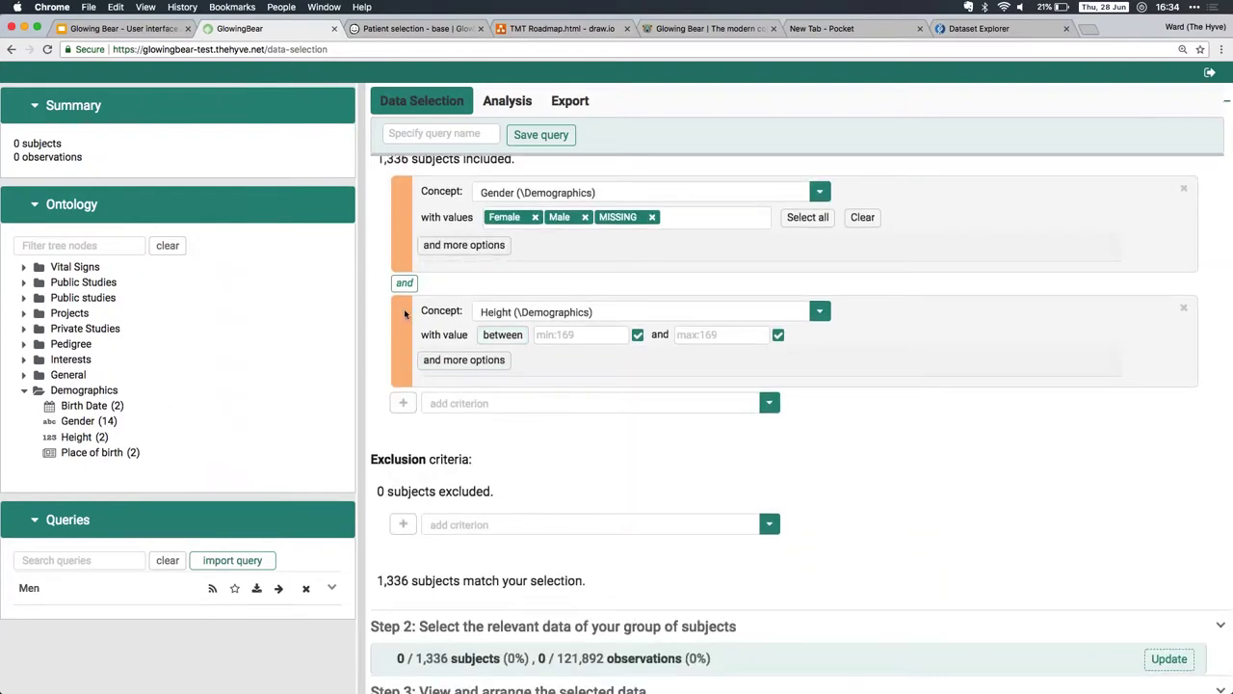
pyautogui.click(1183, 307)
# Step: Add a nested inclusion group below Gender that combines the Demographics concepts Height or Birth Date
pyautogui.click(405, 376)
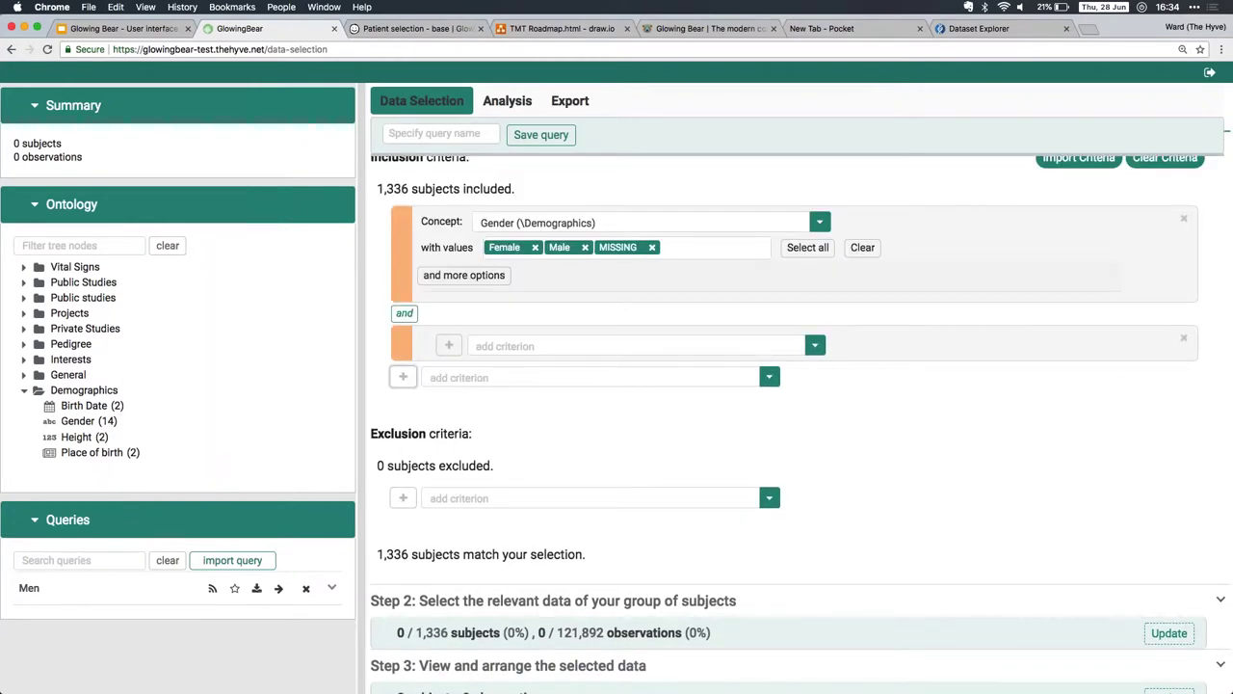
pyautogui.moveTo(82, 430); pyautogui.dragTo(549, 352)
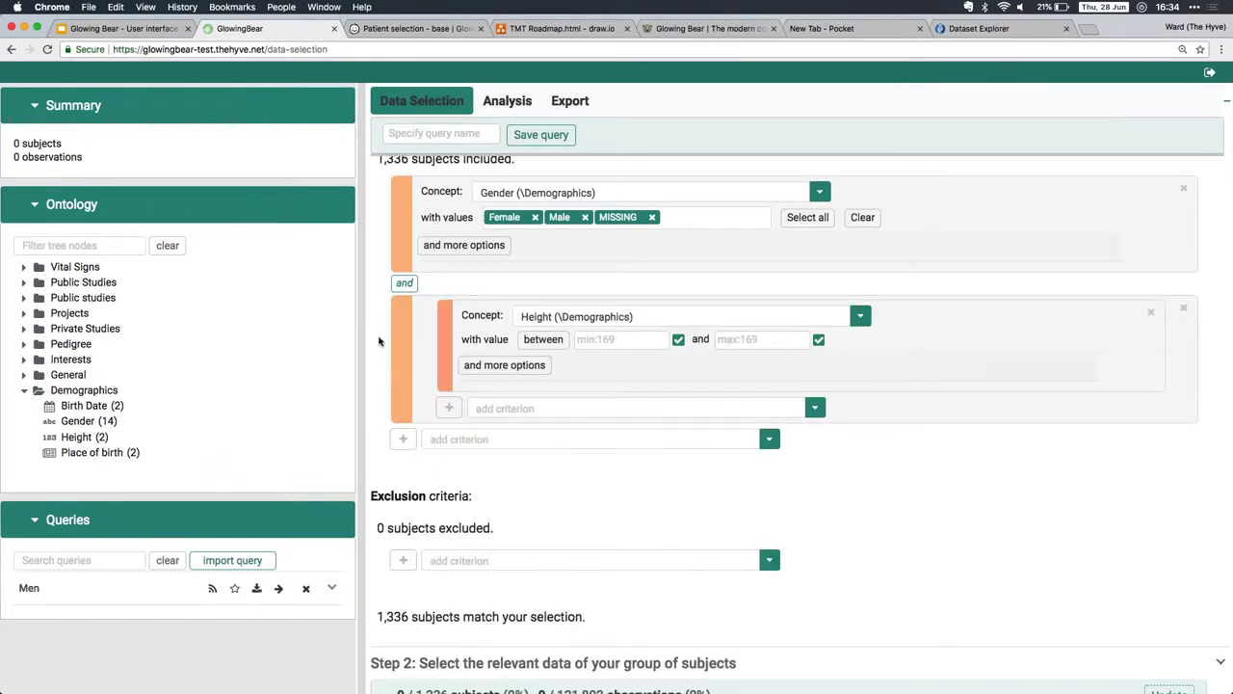
pyautogui.moveTo(84, 405); pyautogui.dragTo(517, 411)
pyautogui.click(450, 403)
# Step: Review the combined inclusion criteria and update the Step 1 subject and observation counts
pyautogui.scroll(3, 424, 249)
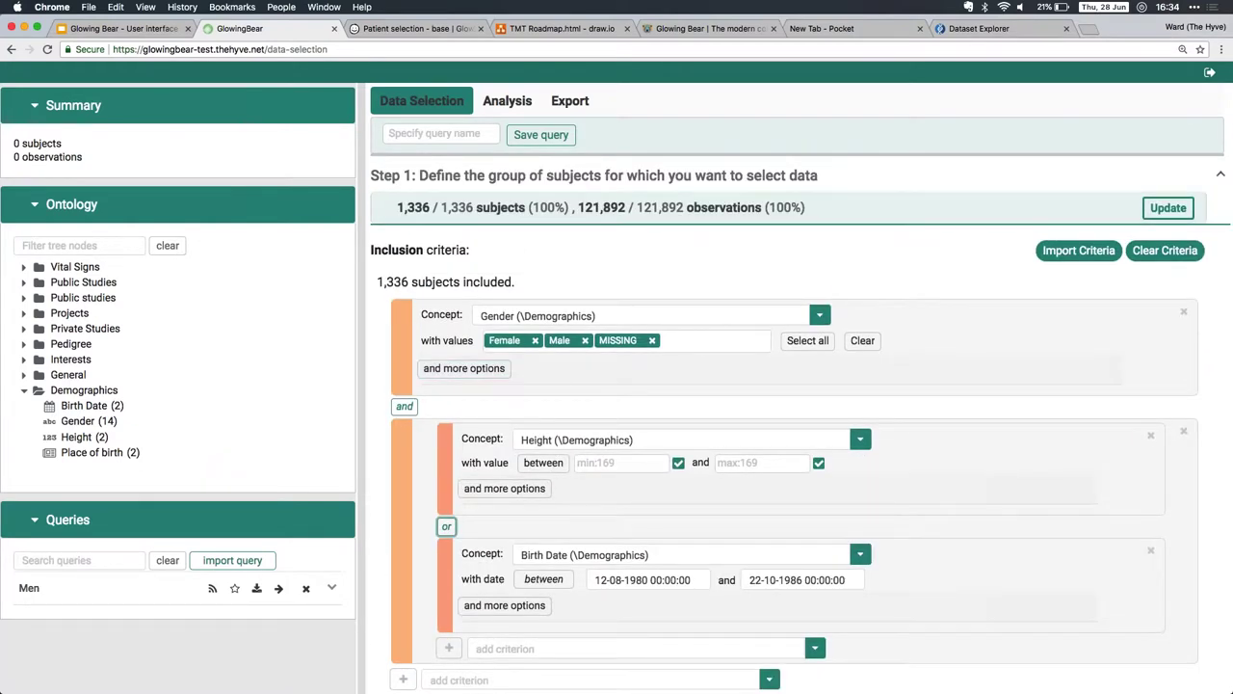
pyautogui.scroll(-2, 767, 109)
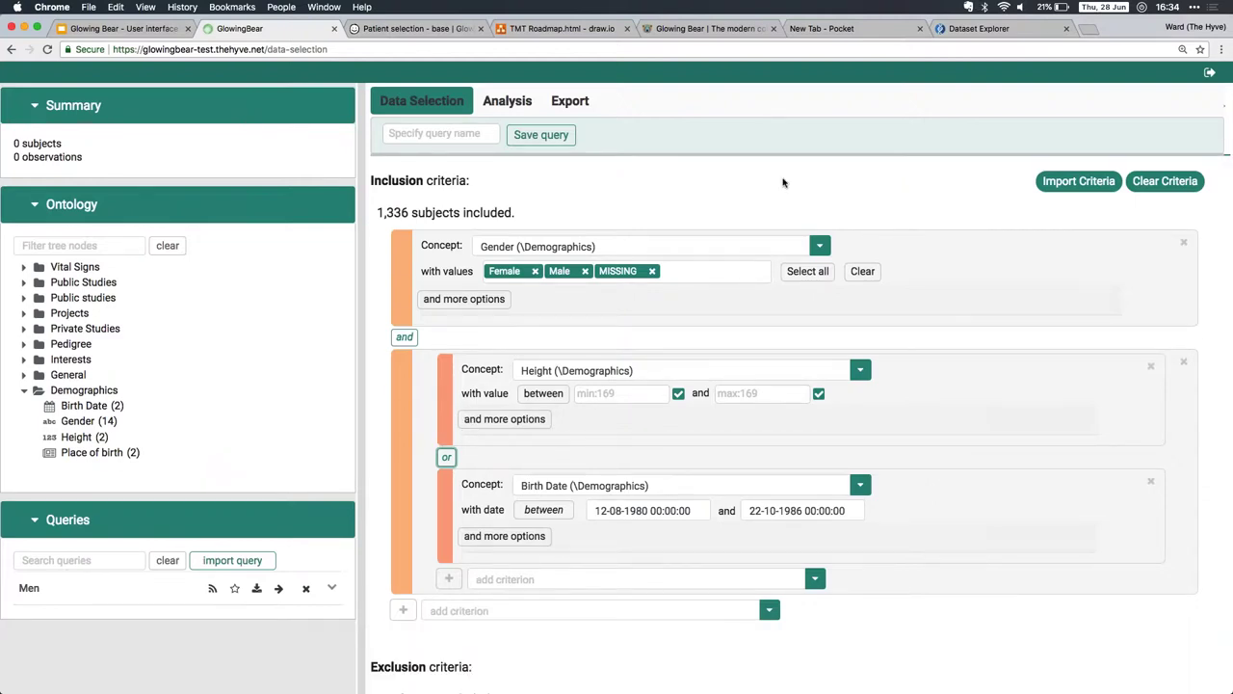
pyautogui.scroll(2, 784, 182)
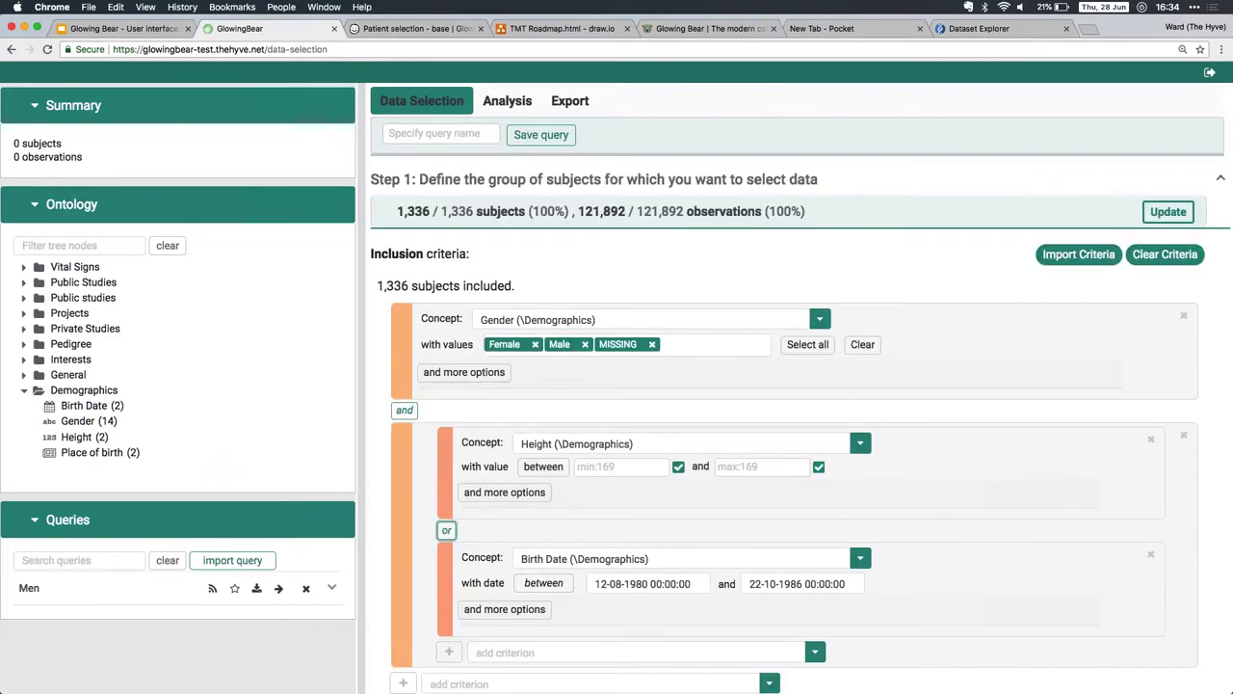
pyautogui.click(1168, 214)
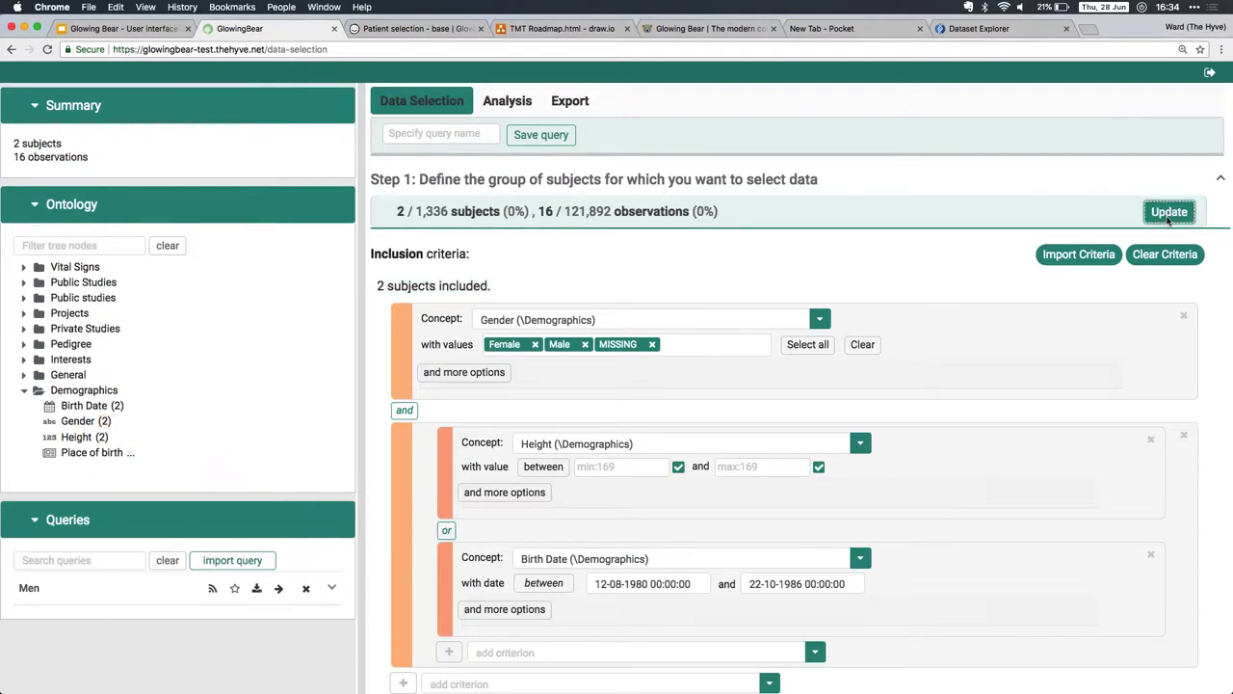
# Step: Restrict the Gender criterion to Female by removing the MISSING and Male values, and update the Step 1 counts
pyautogui.scroll(-1, 661, 283)
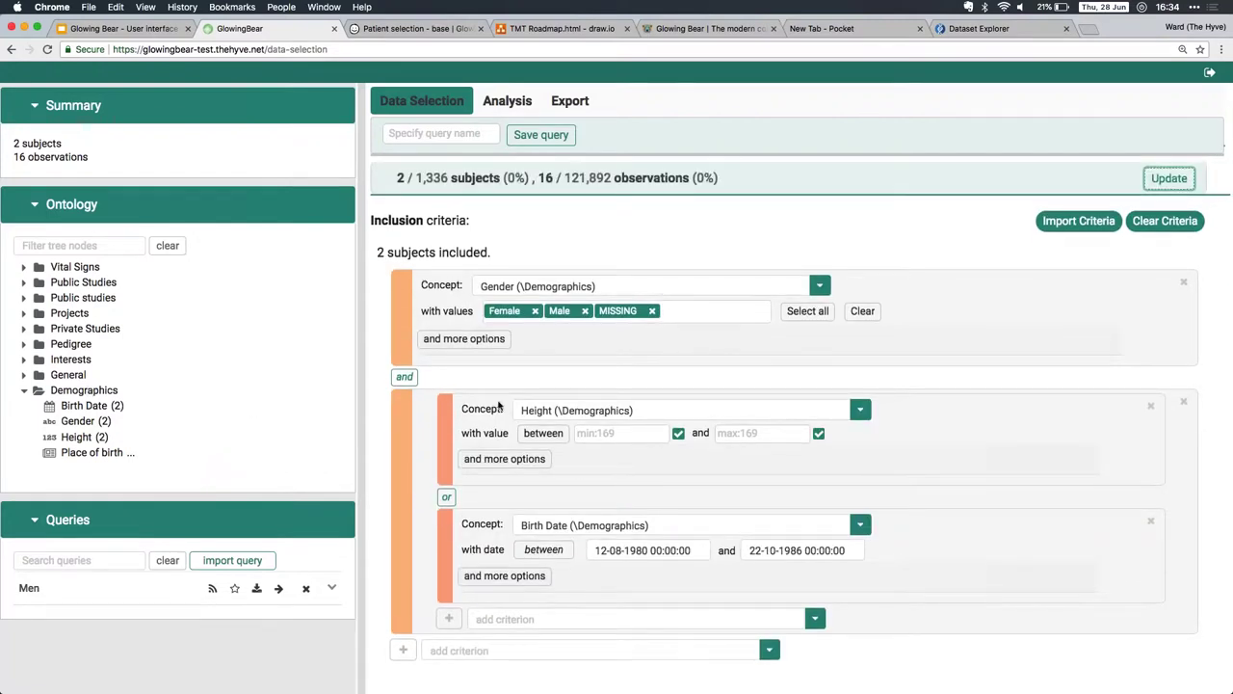
pyautogui.click(651, 310)
pyautogui.click(583, 310)
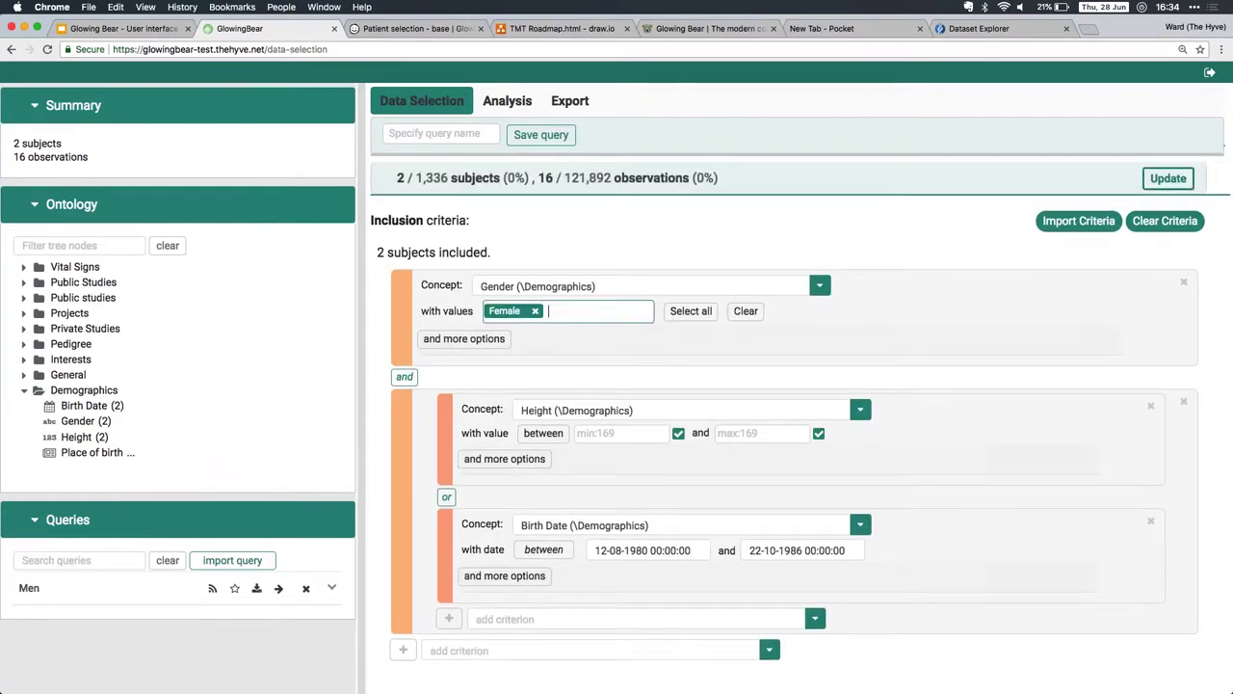
pyautogui.click(1170, 181)
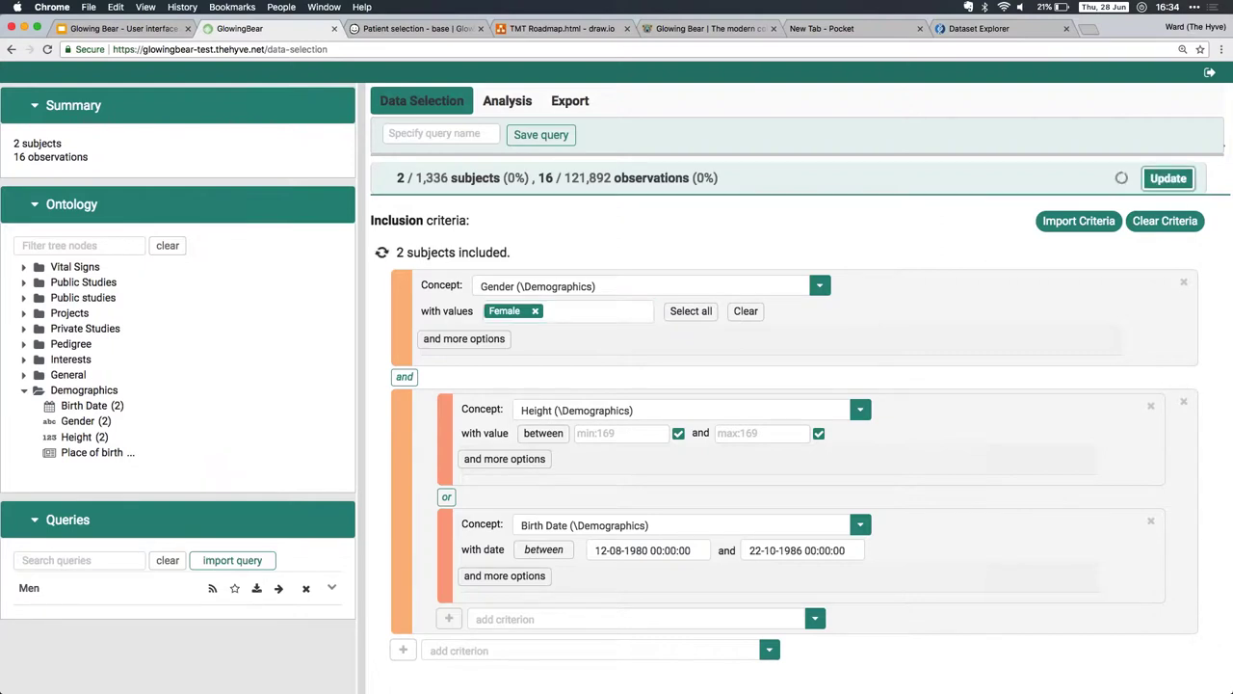
# Step: Replace all existing inclusion criteria with the Heart Rate concept from \Public Studies\EHR\Vital Signs
pyautogui.click(1184, 282)
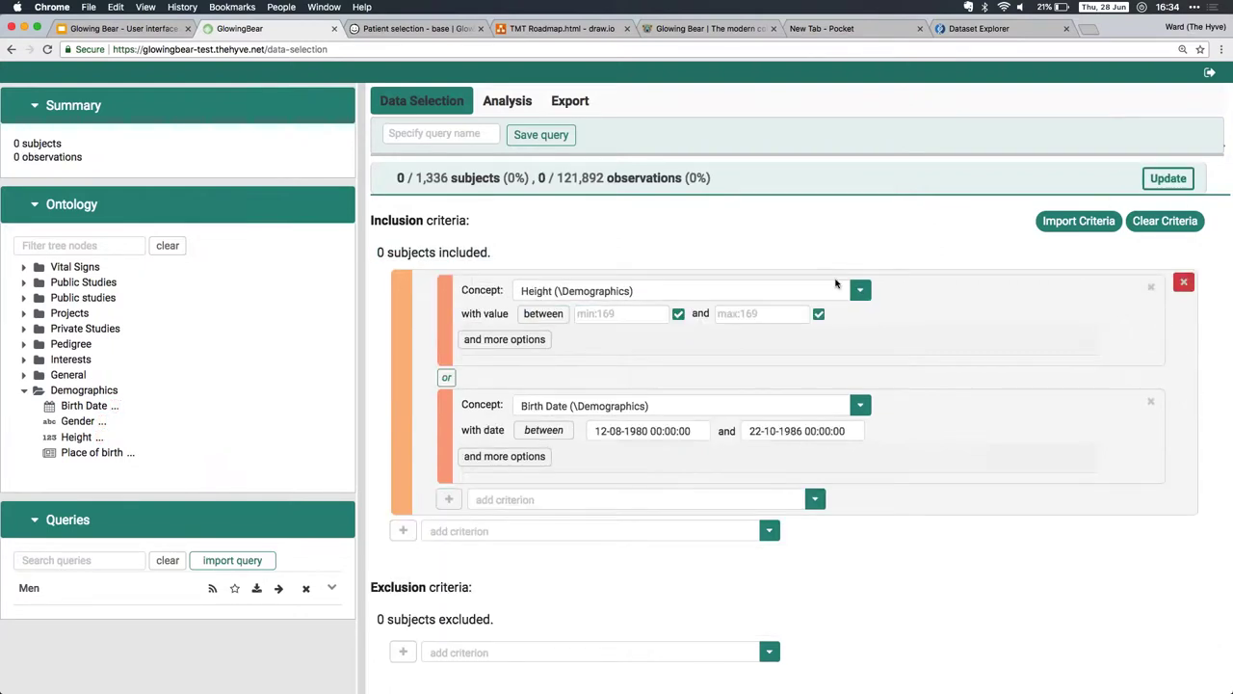
pyautogui.click(1185, 283)
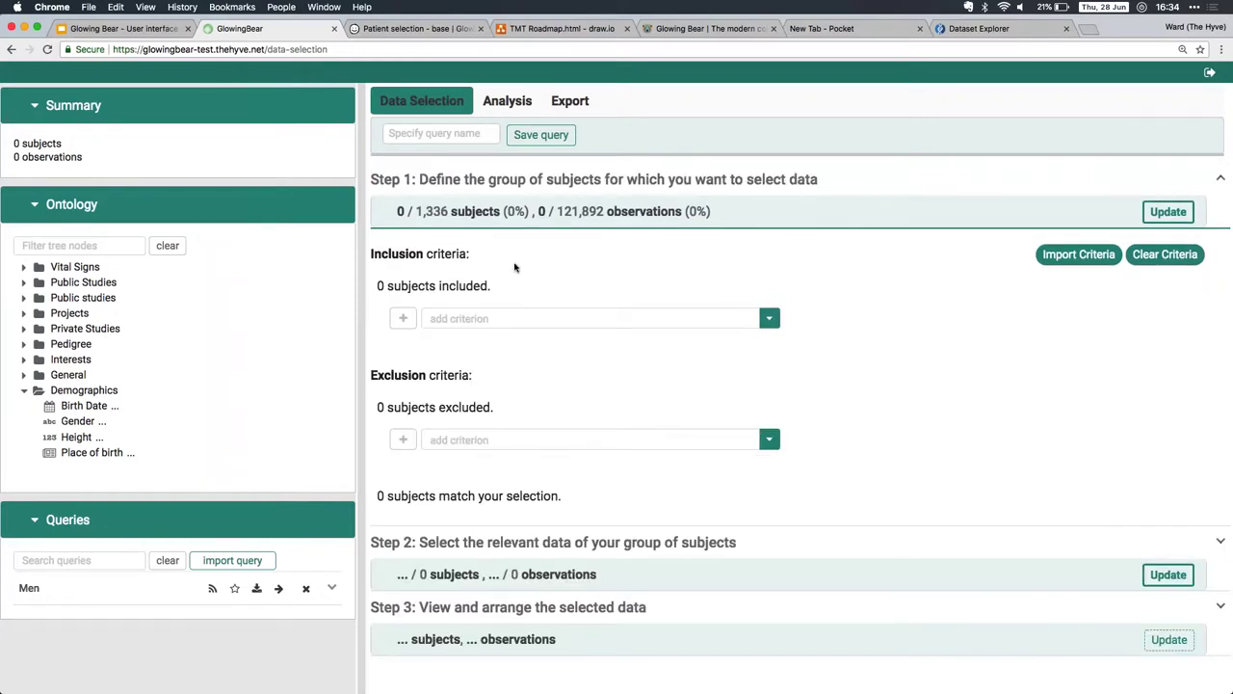
pyautogui.click(458, 319)
pyautogui.write('heart')
pyautogui.press('BackSpace')
pyautogui.write('t')
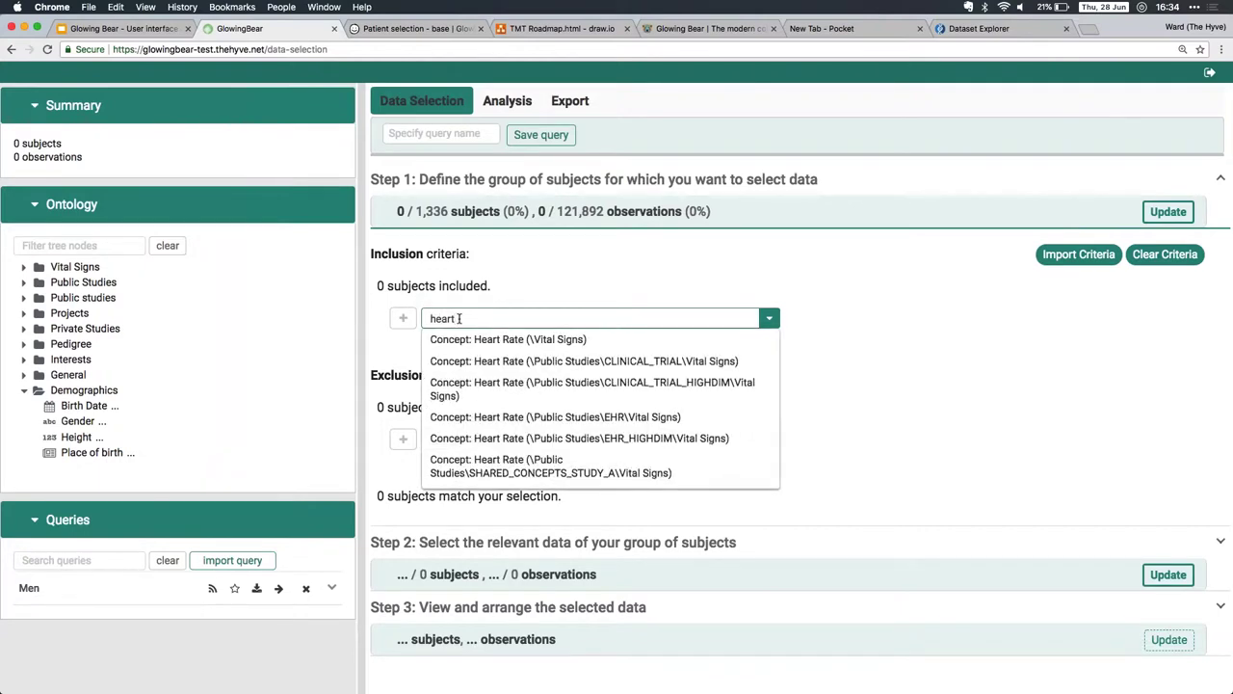
pyautogui.press('Down')
pyautogui.press('Down')
pyautogui.press('Down')
pyautogui.press('Down')
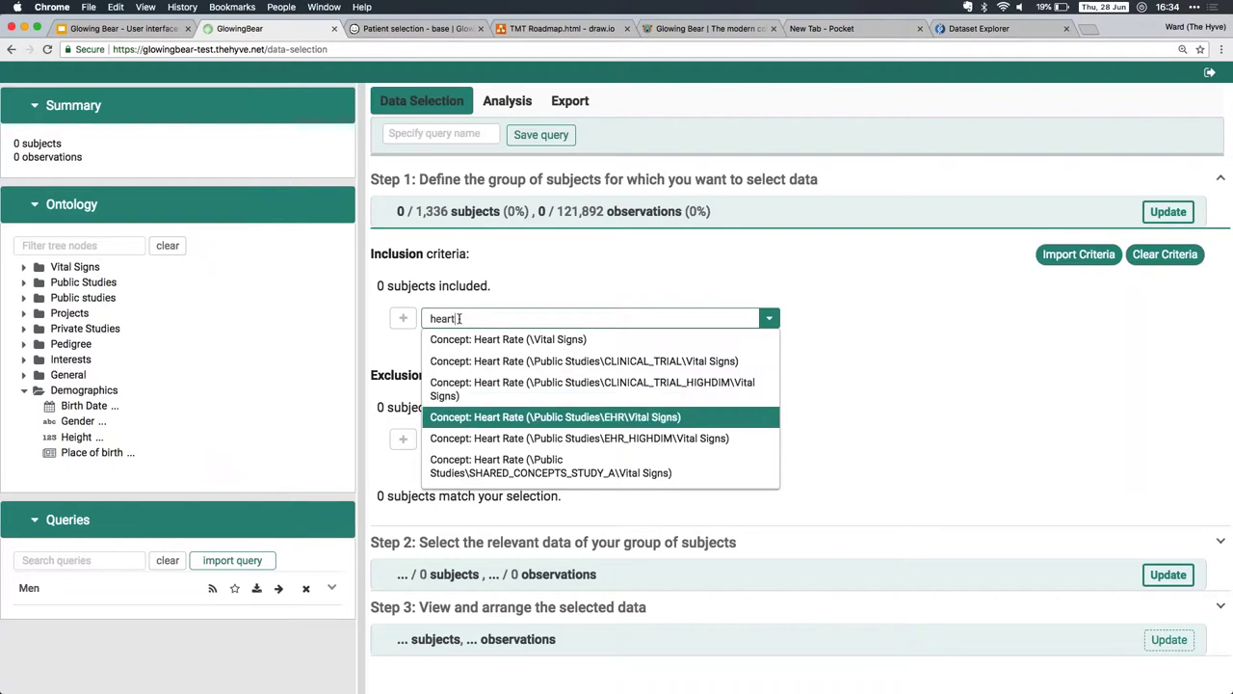
pyautogui.press('Return')
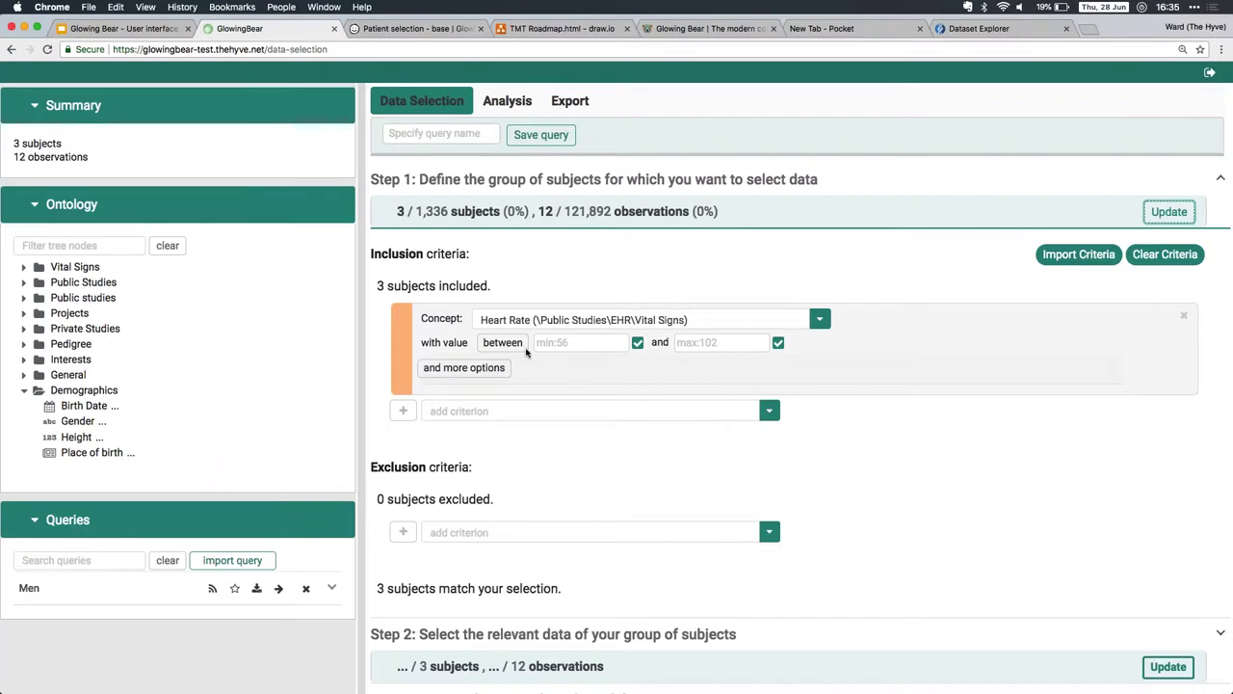
# Step: Set the minimum value of the EHR Heart Rate criterion to 80, without keeping any nested group below it
pyautogui.click(582, 344)
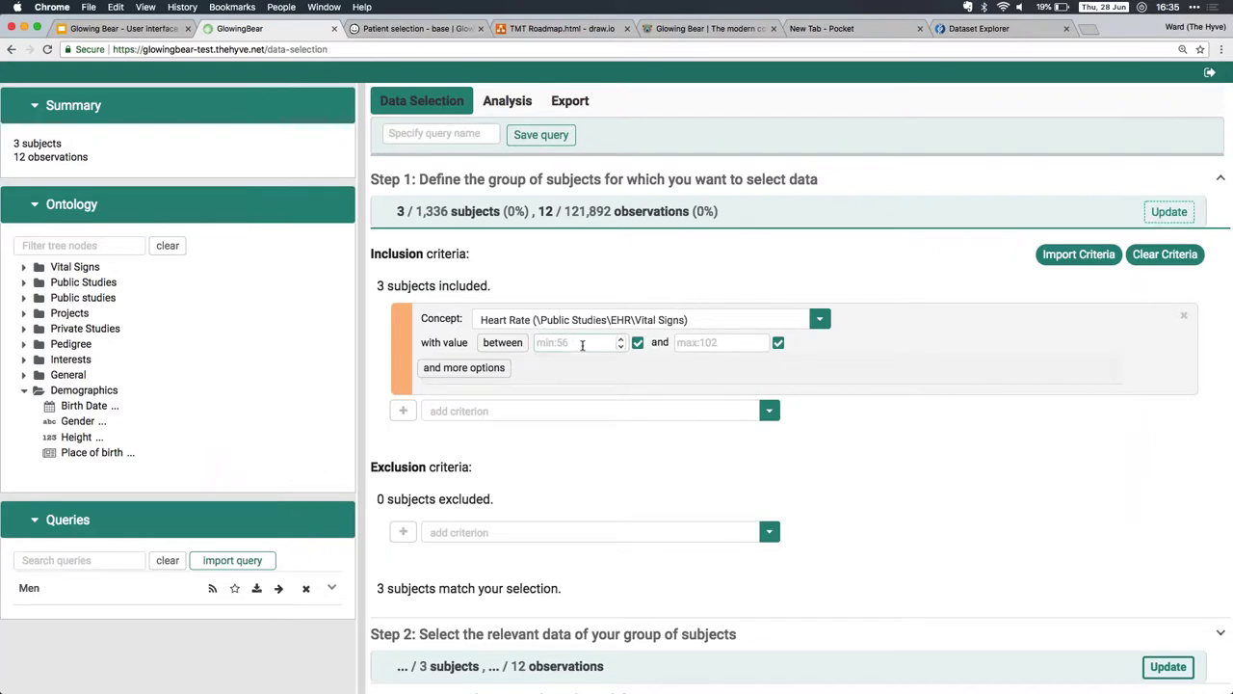
pyautogui.write('80')
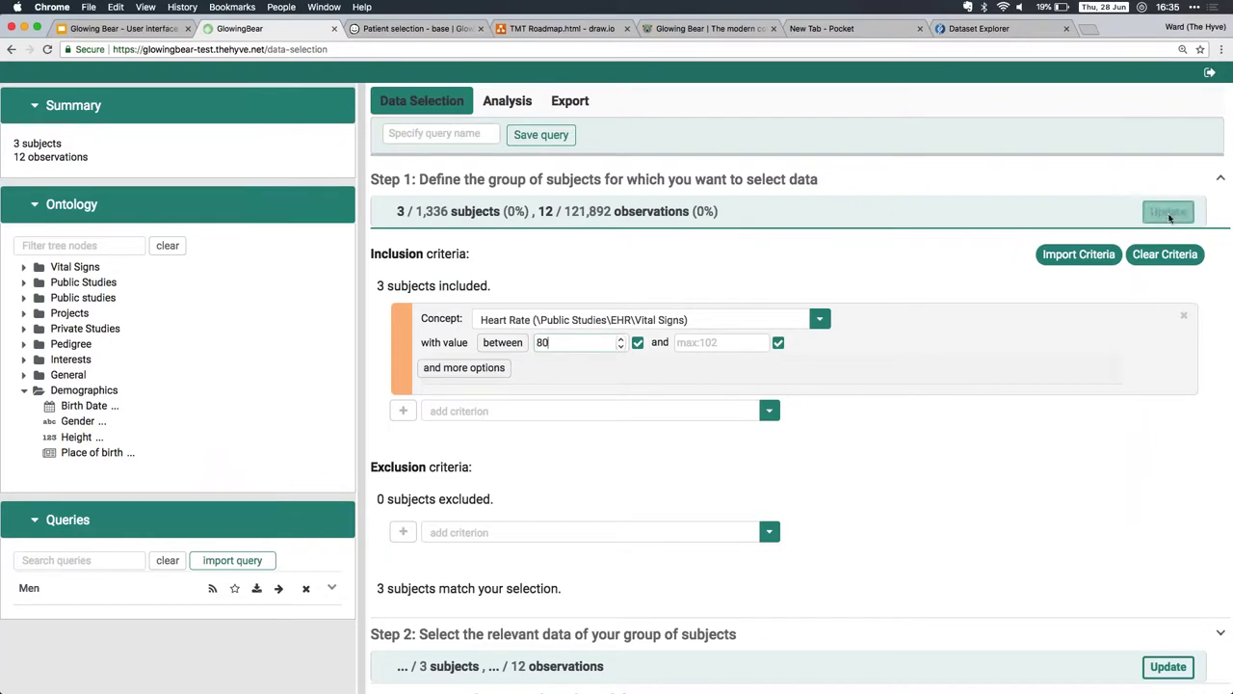
pyautogui.click(404, 409)
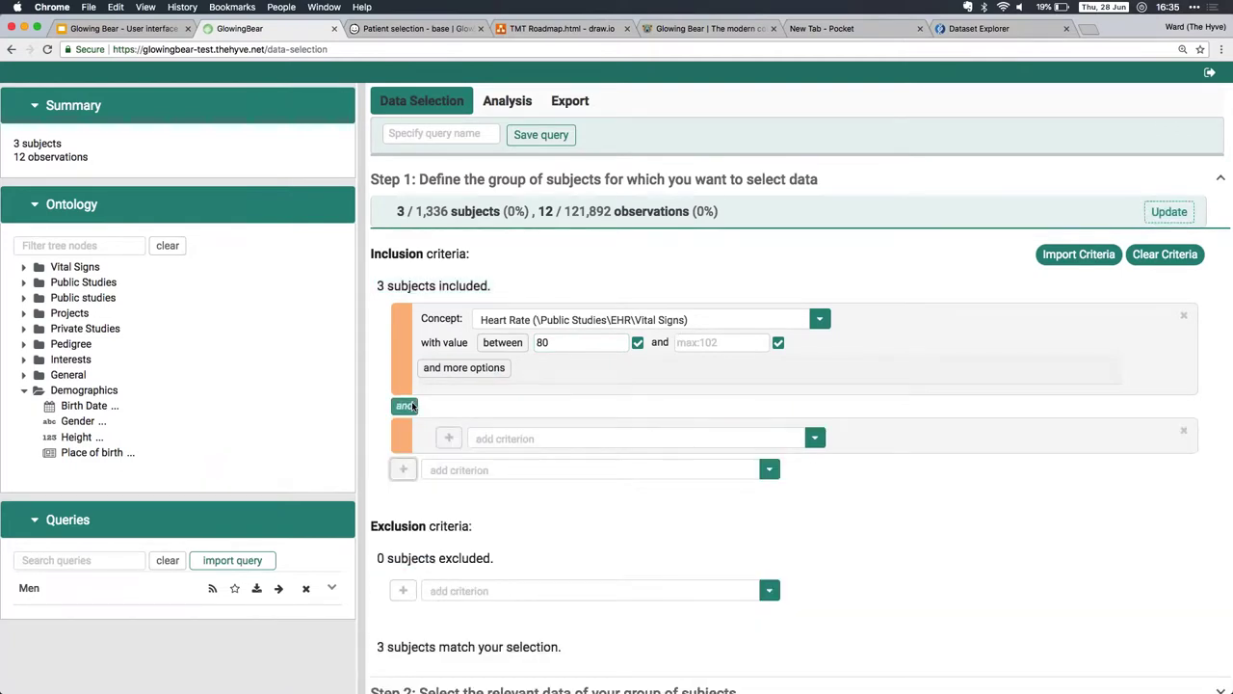
pyautogui.click(1183, 430)
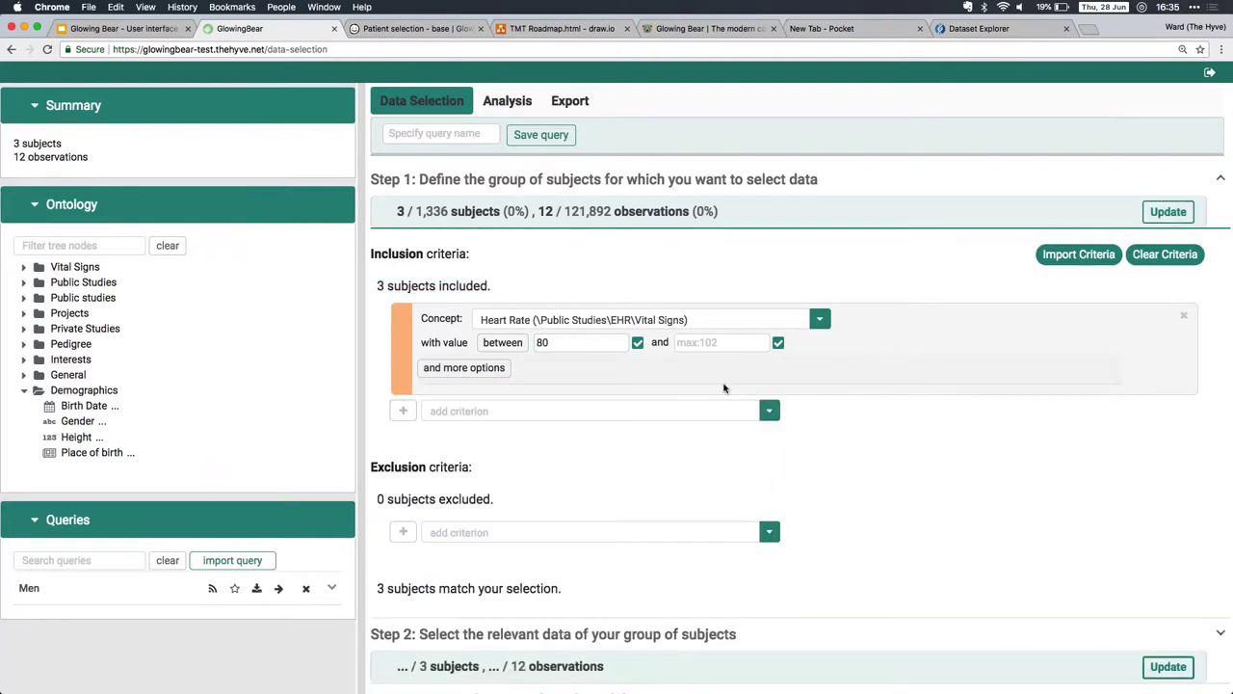
# Step: Apply an observation-date constraint between 29-06-2015 and 29-06-2018 to the Heart Rate criterion, and update the Step 1 counts
pyautogui.click(476, 375)
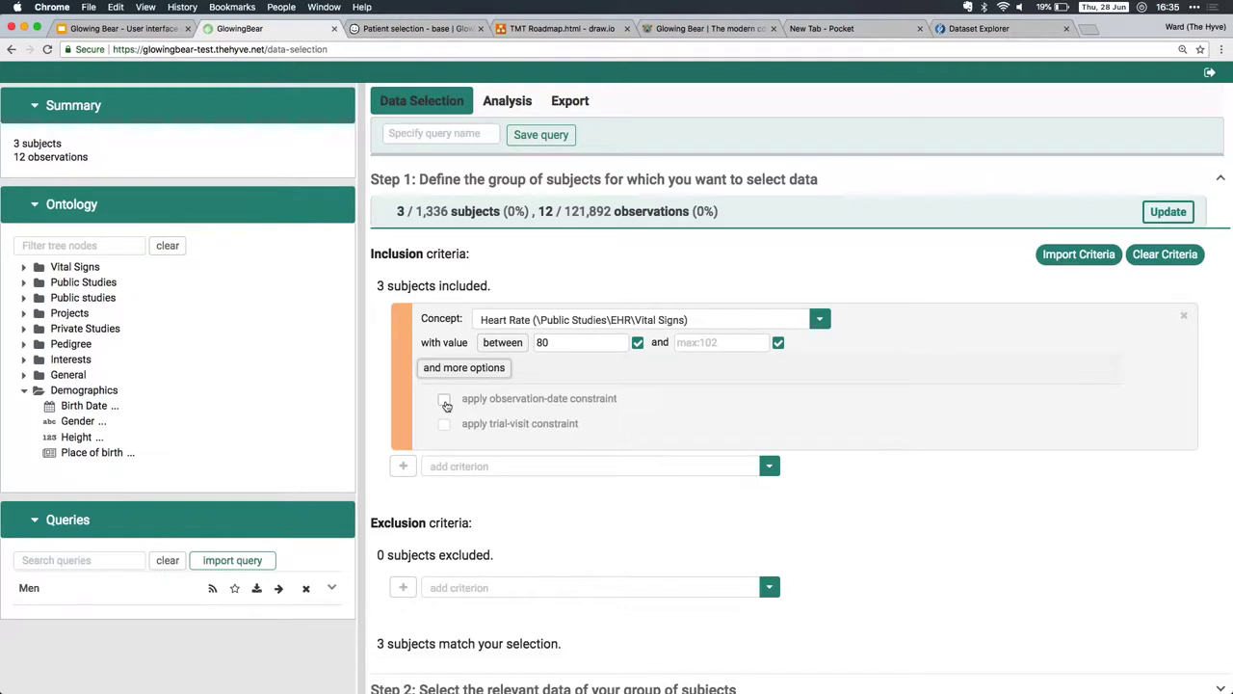
pyautogui.click(444, 400)
pyautogui.click(674, 400)
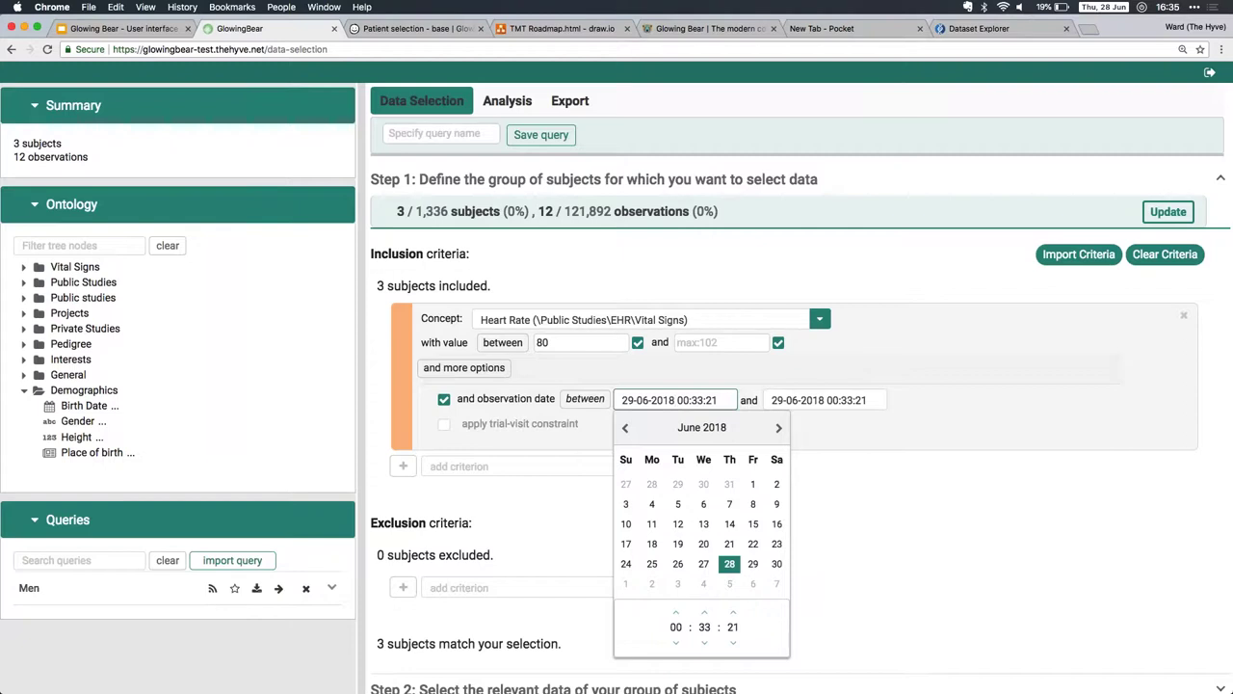
pyautogui.press('BackSpace')
pyautogui.write('5')
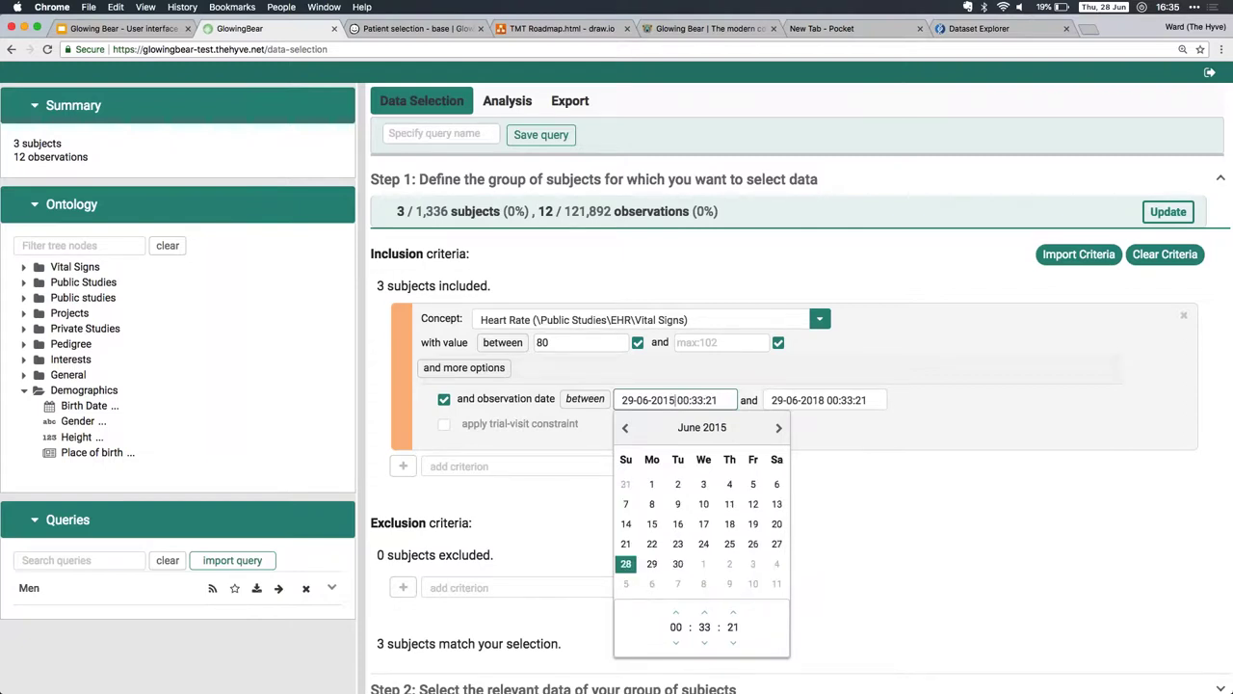
pyautogui.click(905, 395)
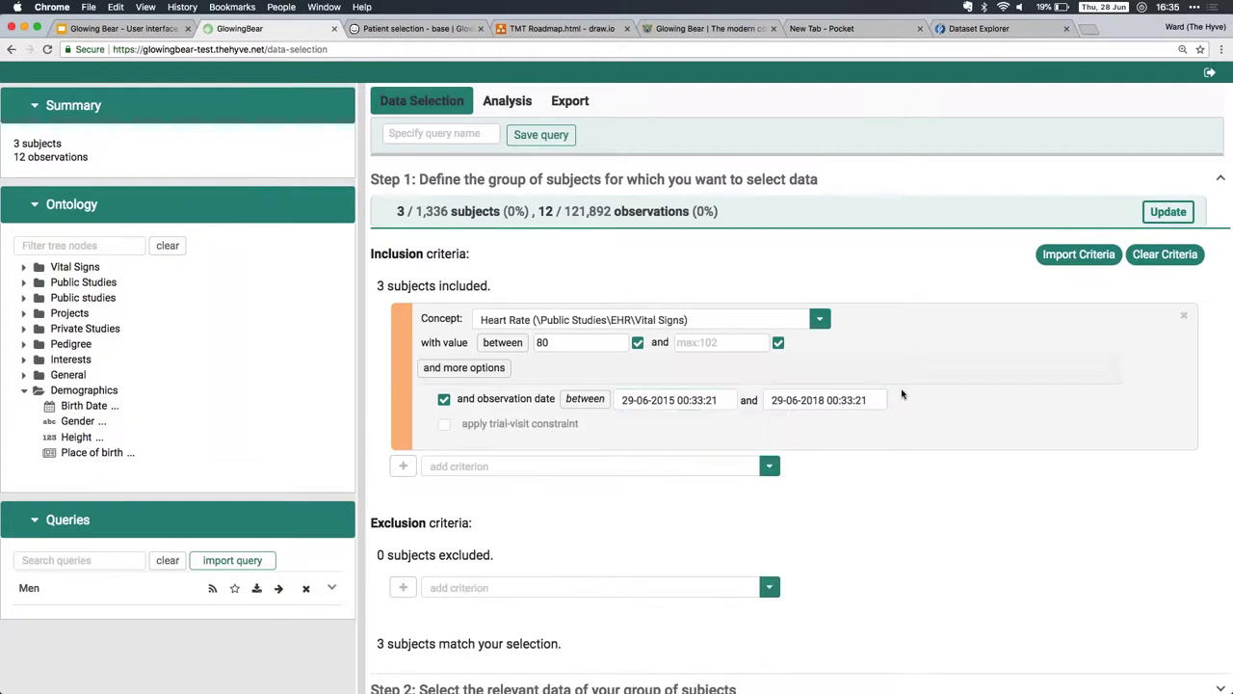
pyautogui.click(1167, 213)
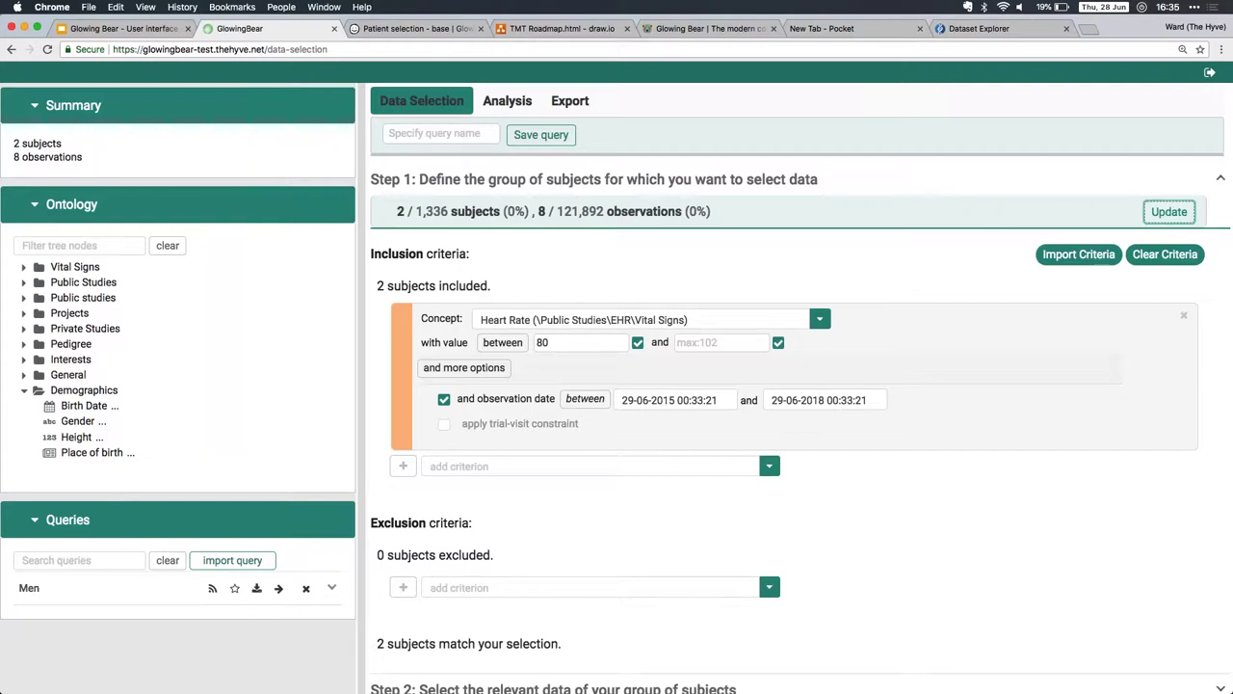
# Step: Replace the EHR criterion with the Heart Rate concept from \Public Studies\CLINICAL_TRIAL\Vital Signs
pyautogui.click(1183, 315)
pyautogui.write('heart')
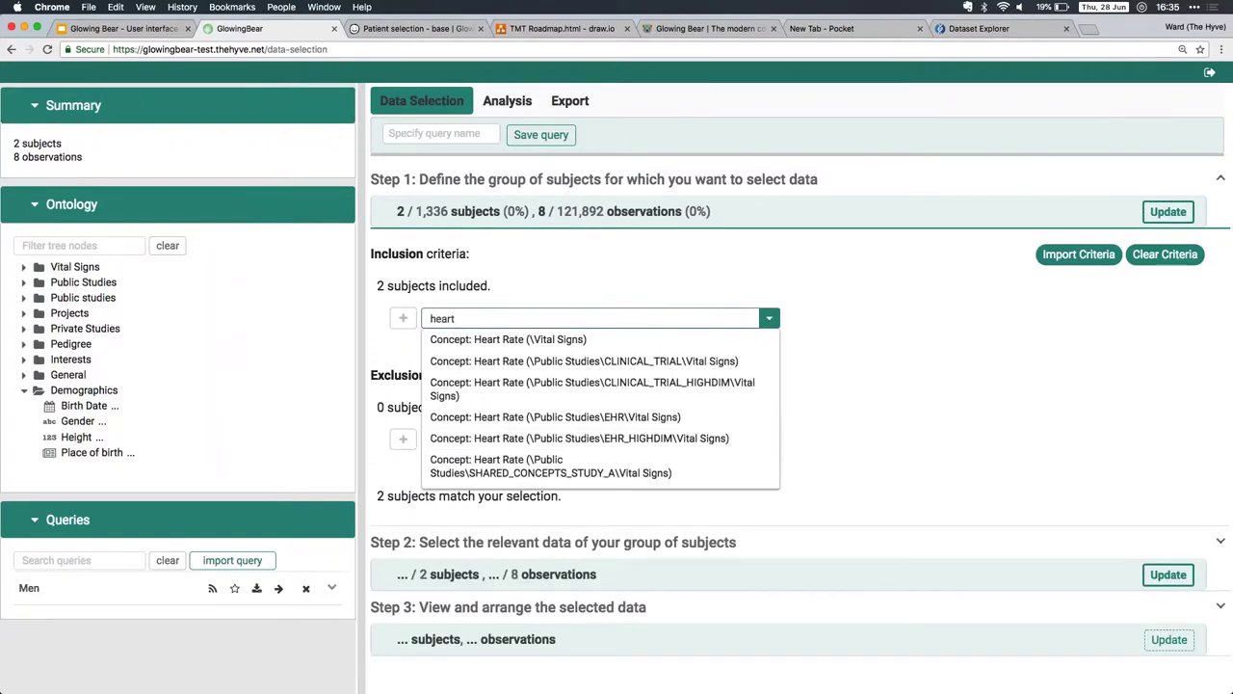
pyautogui.press('Down')
pyautogui.press('Down')
pyautogui.press('Down')
pyautogui.press('Up')
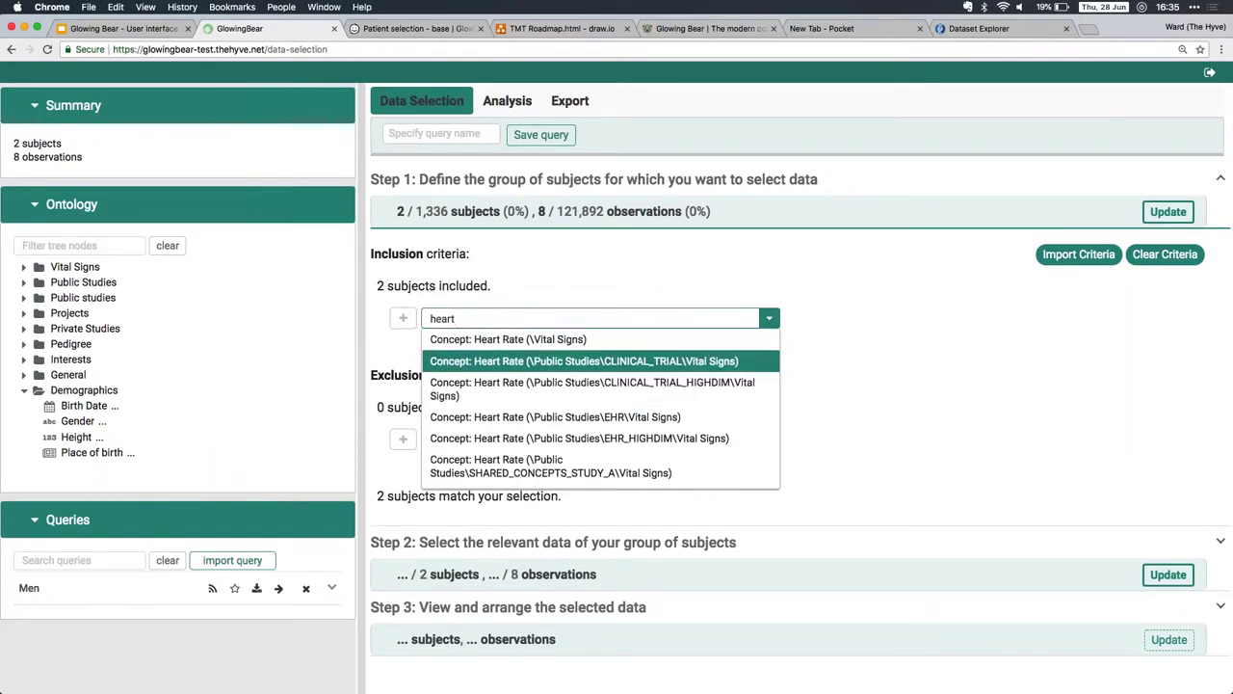
pyautogui.press('Return')
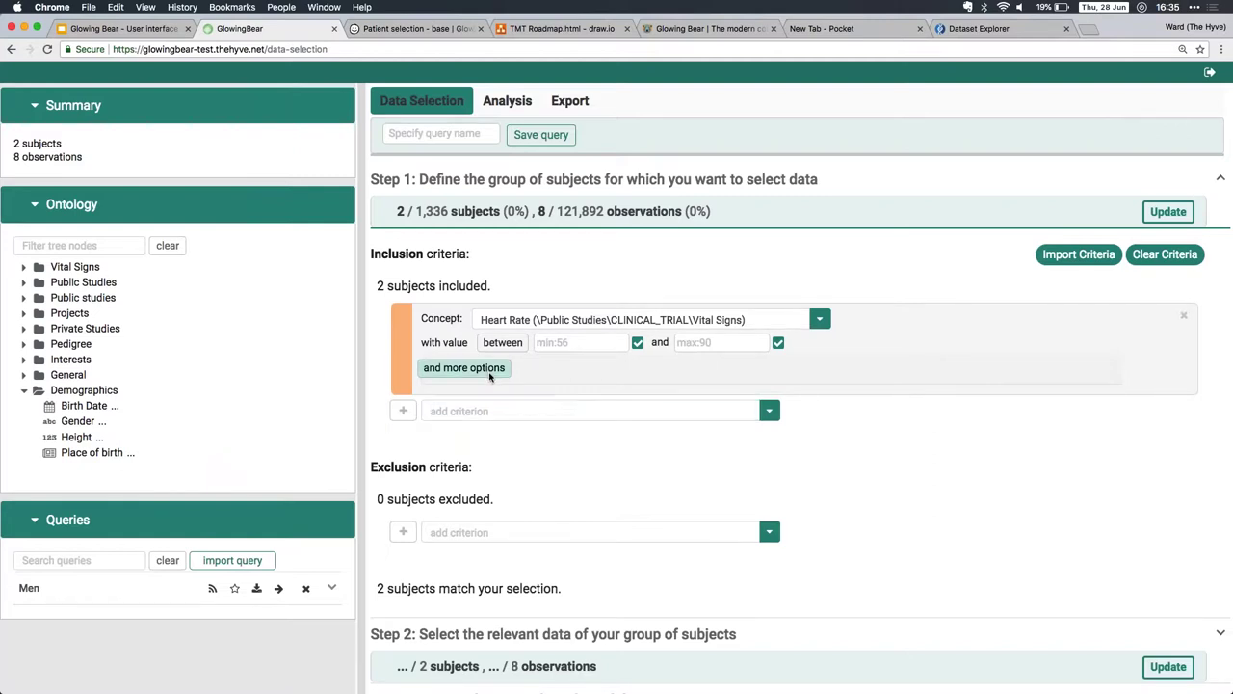
# Step: Limit the clinical-trial Heart Rate criterion to values from 80 at the Baseline trial visit only, and update the Step 1 counts
pyautogui.click(488, 371)
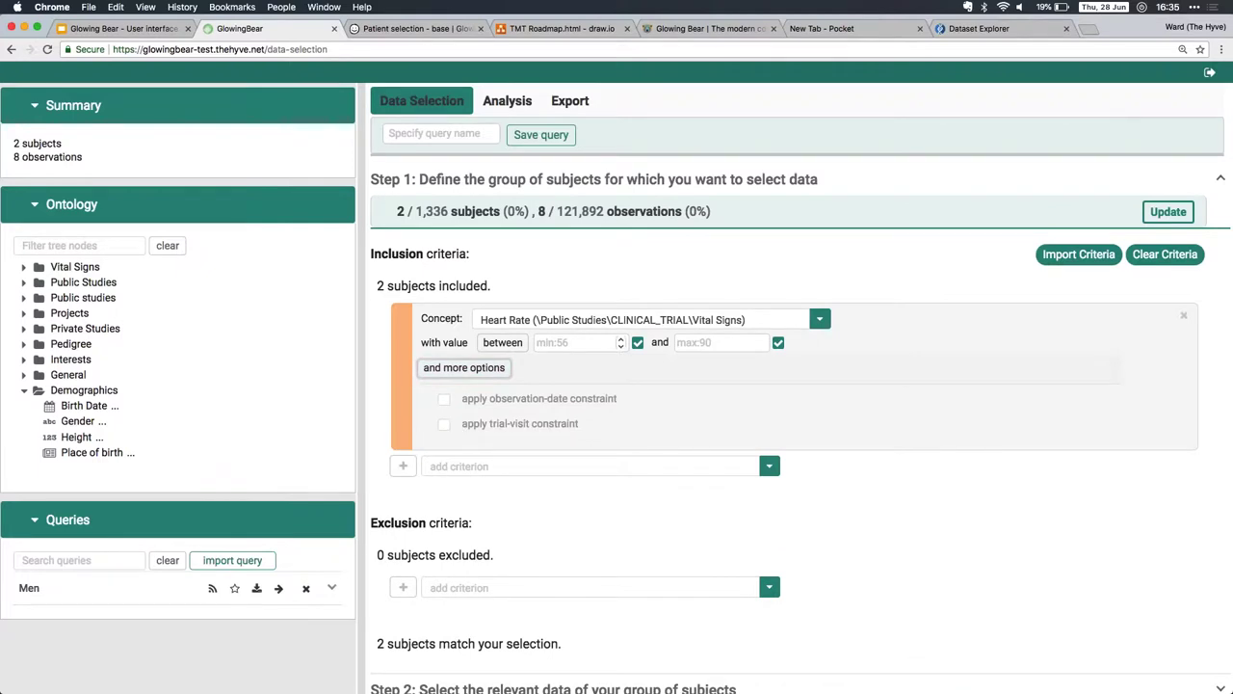
pyautogui.click(591, 345)
pyautogui.write('80')
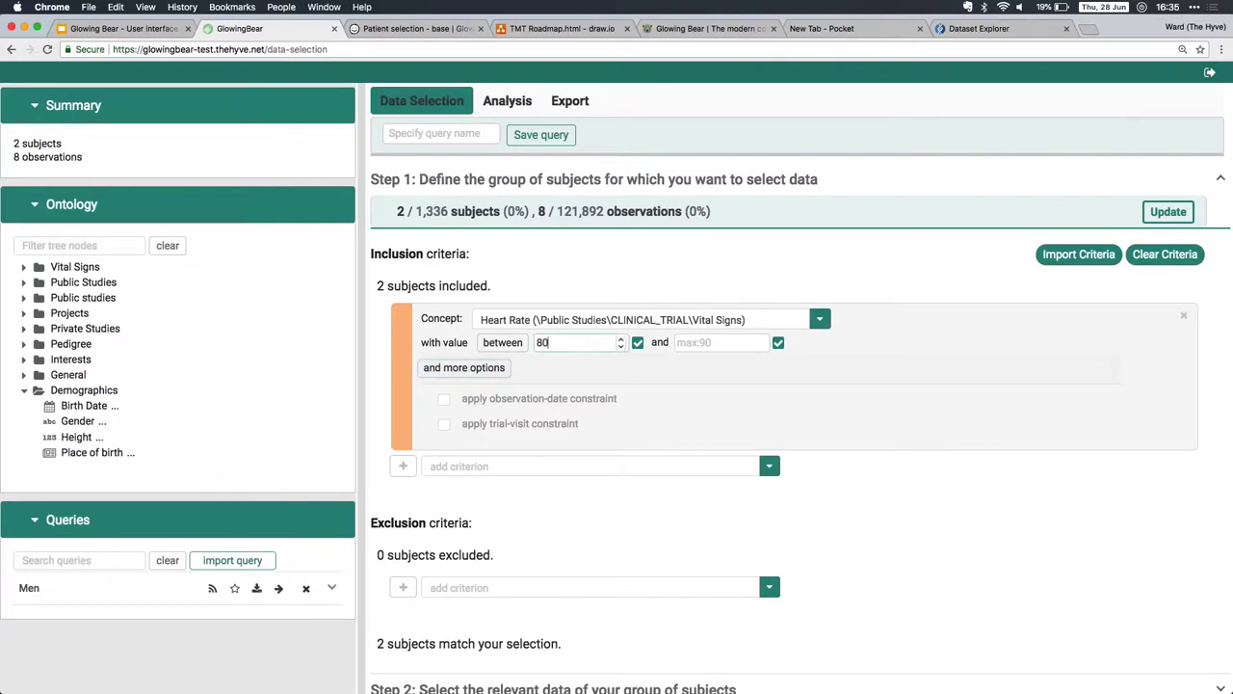
pyautogui.click(444, 425)
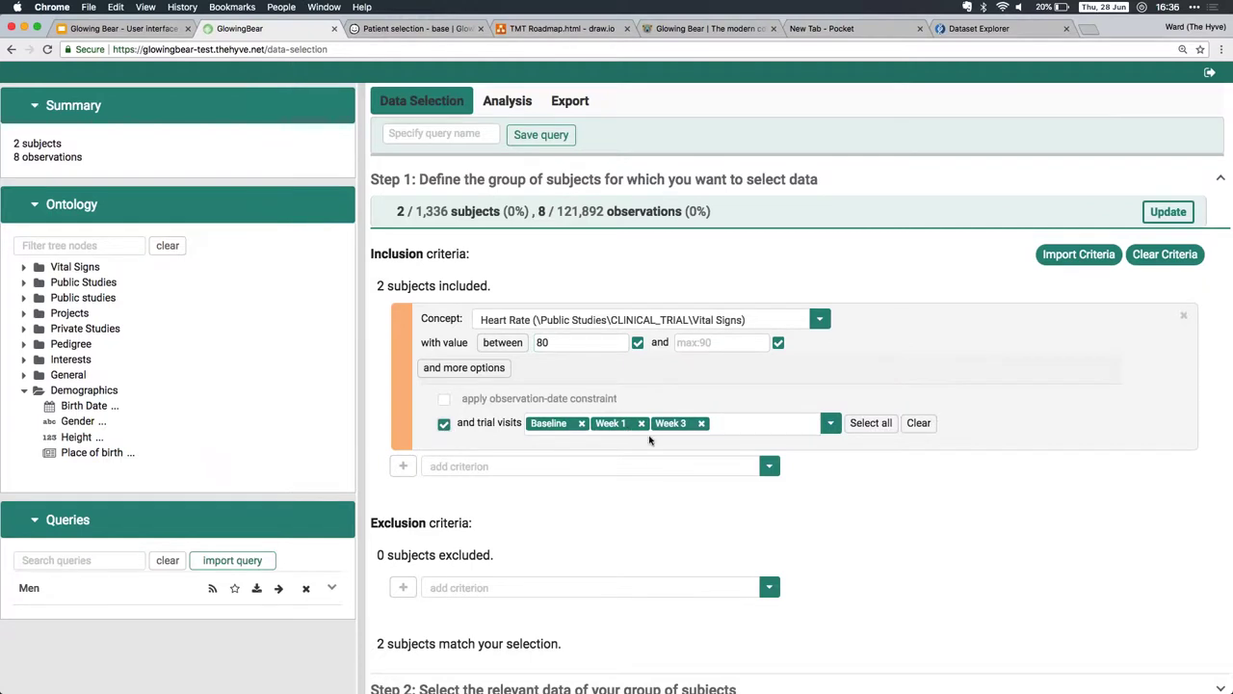
pyautogui.press('BackSpace')
pyautogui.press('BackSpace')
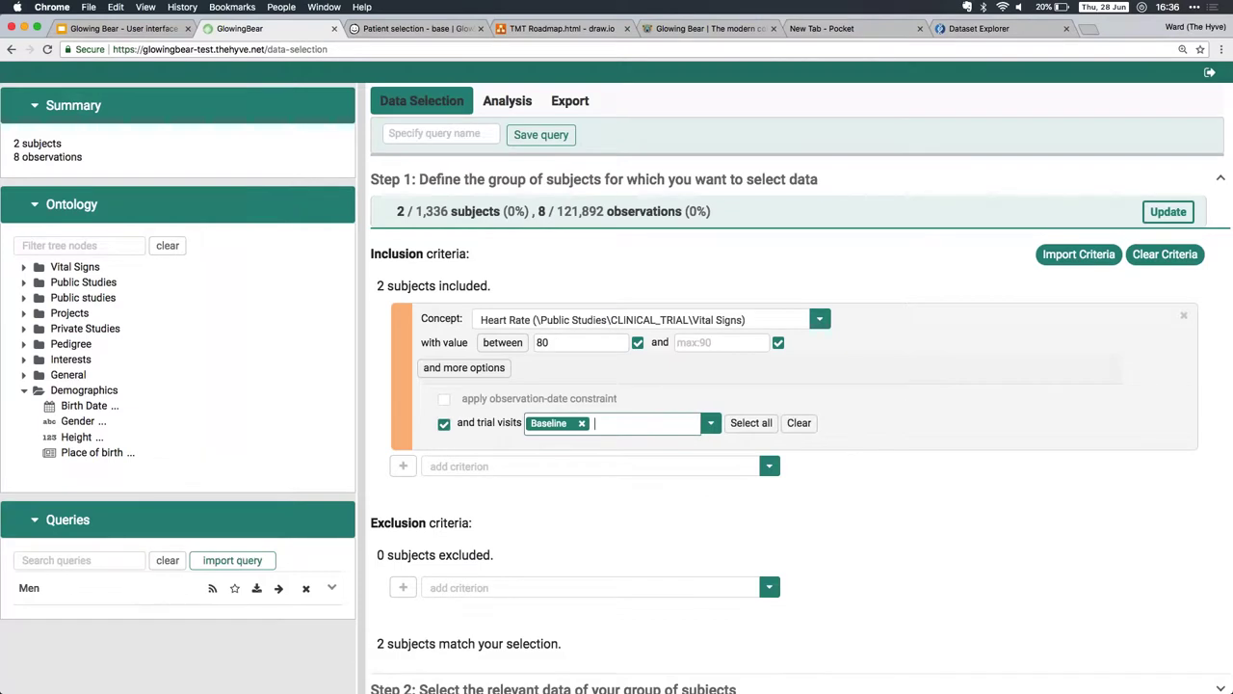
pyautogui.click(1159, 215)
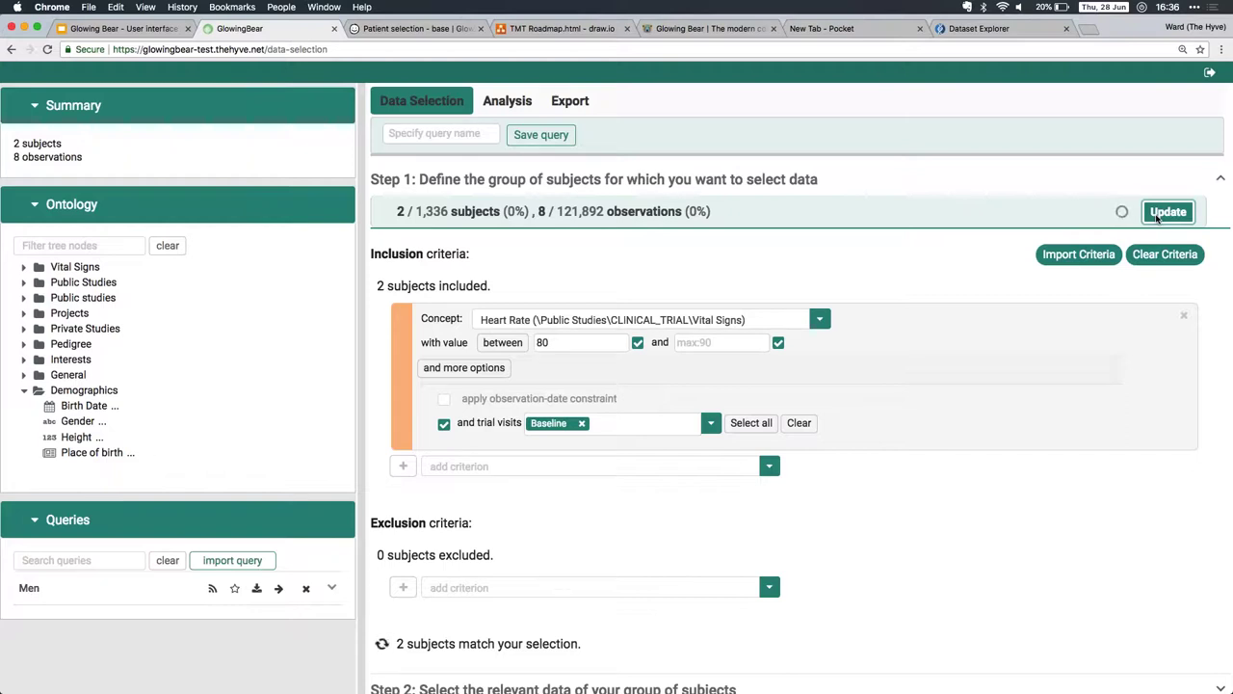
# Step: After checking the Cohort selection demo slide, replace the criterion with the cross-study Heart Rate concept from Vital Signs and update the Step 1 counts
pyautogui.click(162, 29)
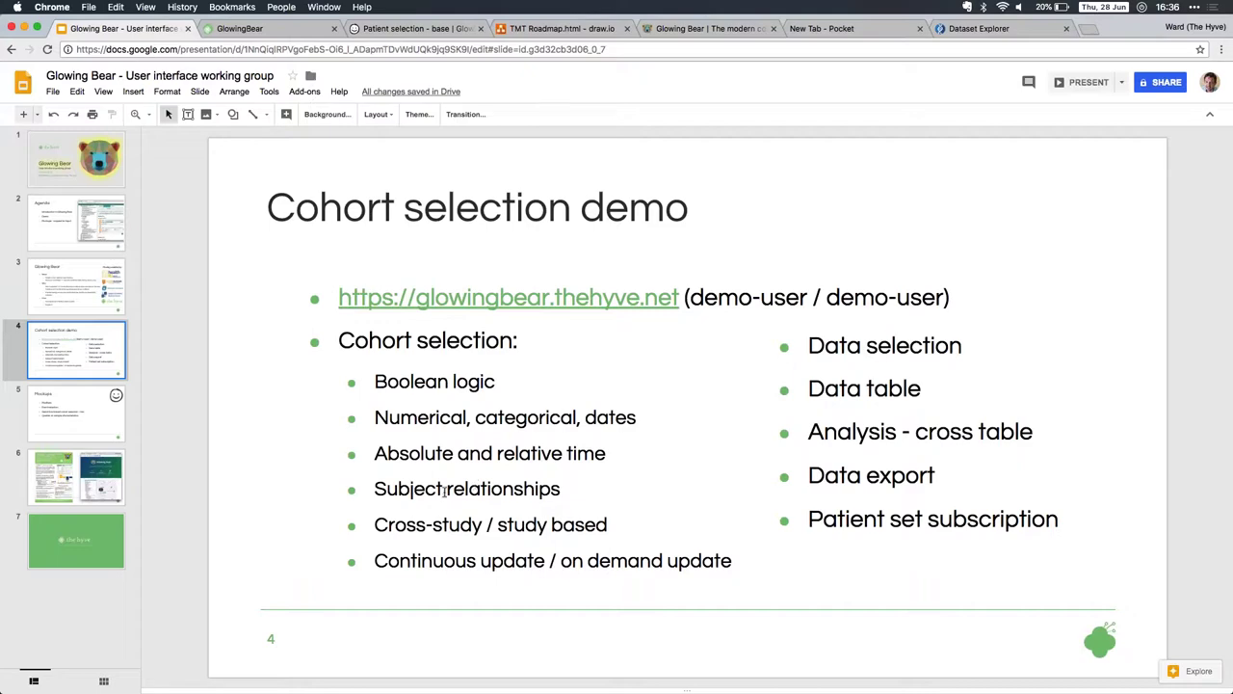
pyautogui.hotkey('ctrl', 'Tab')
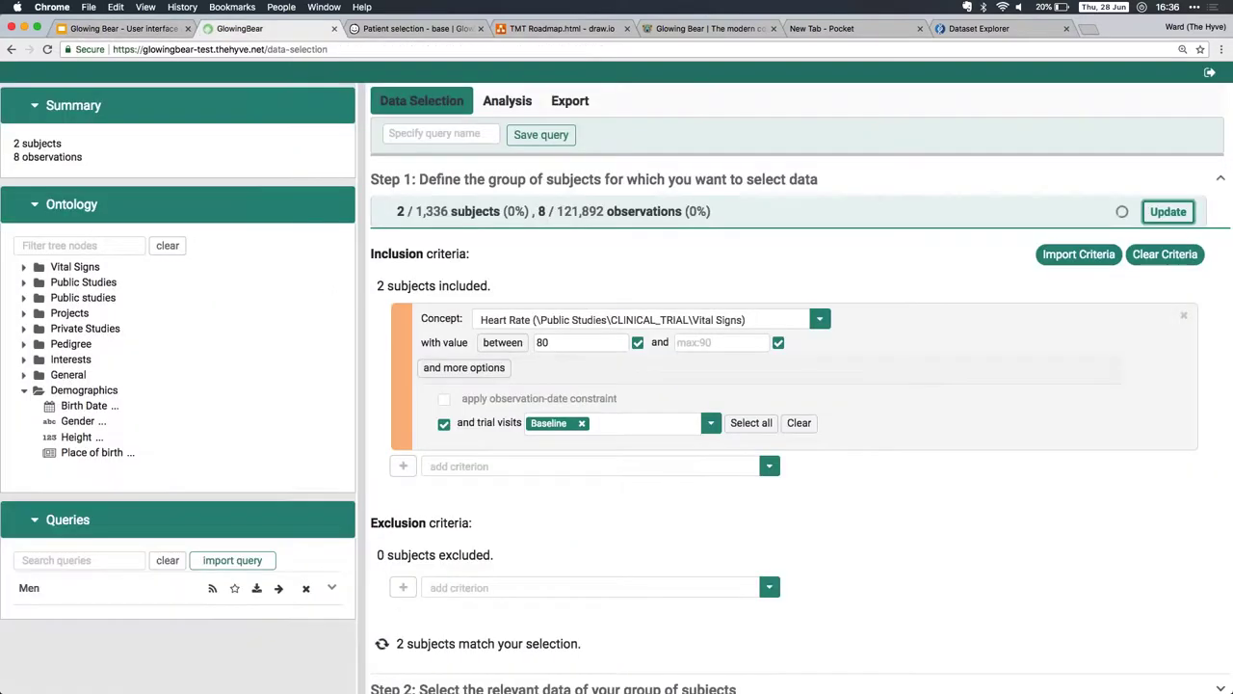
pyautogui.click(1183, 316)
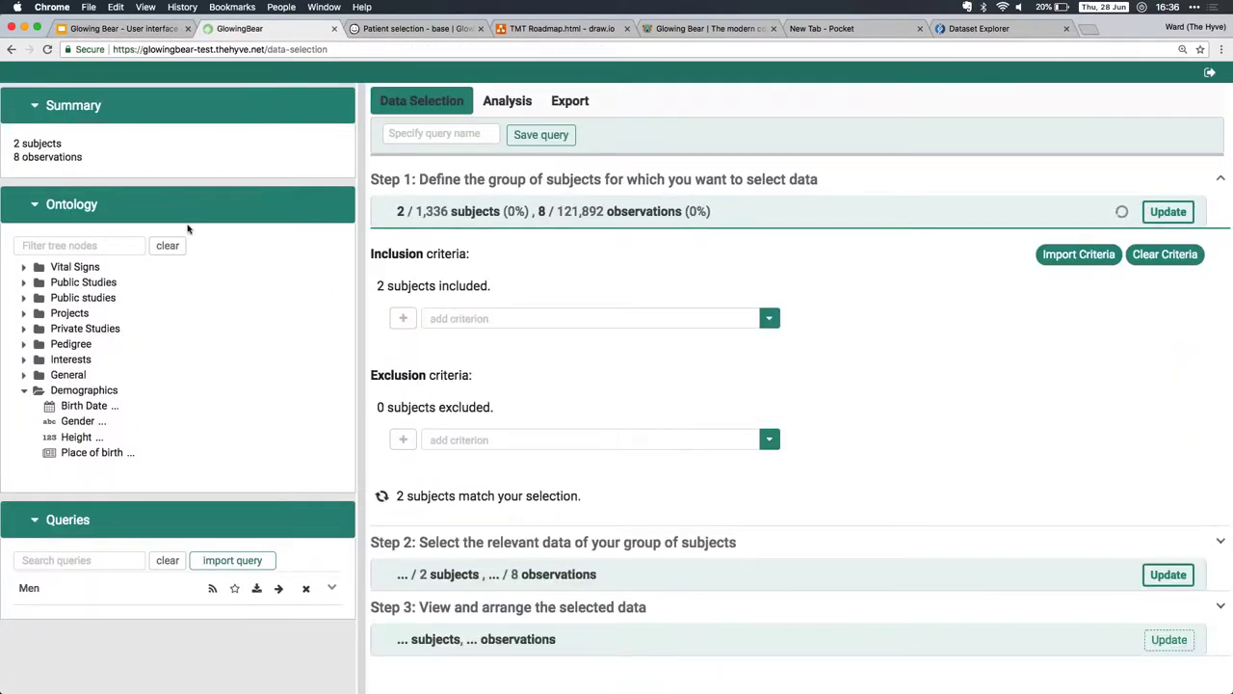
pyautogui.click(25, 271)
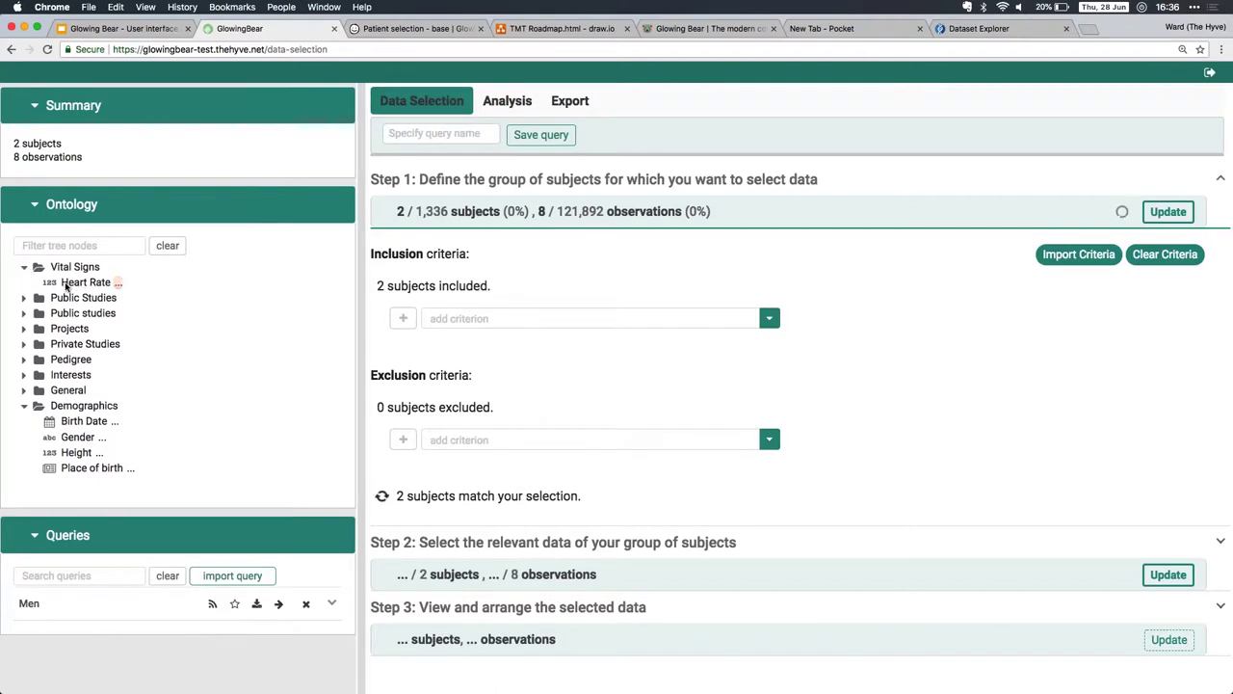
pyautogui.moveTo(65, 284); pyautogui.dragTo(449, 317)
pyautogui.click(1168, 213)
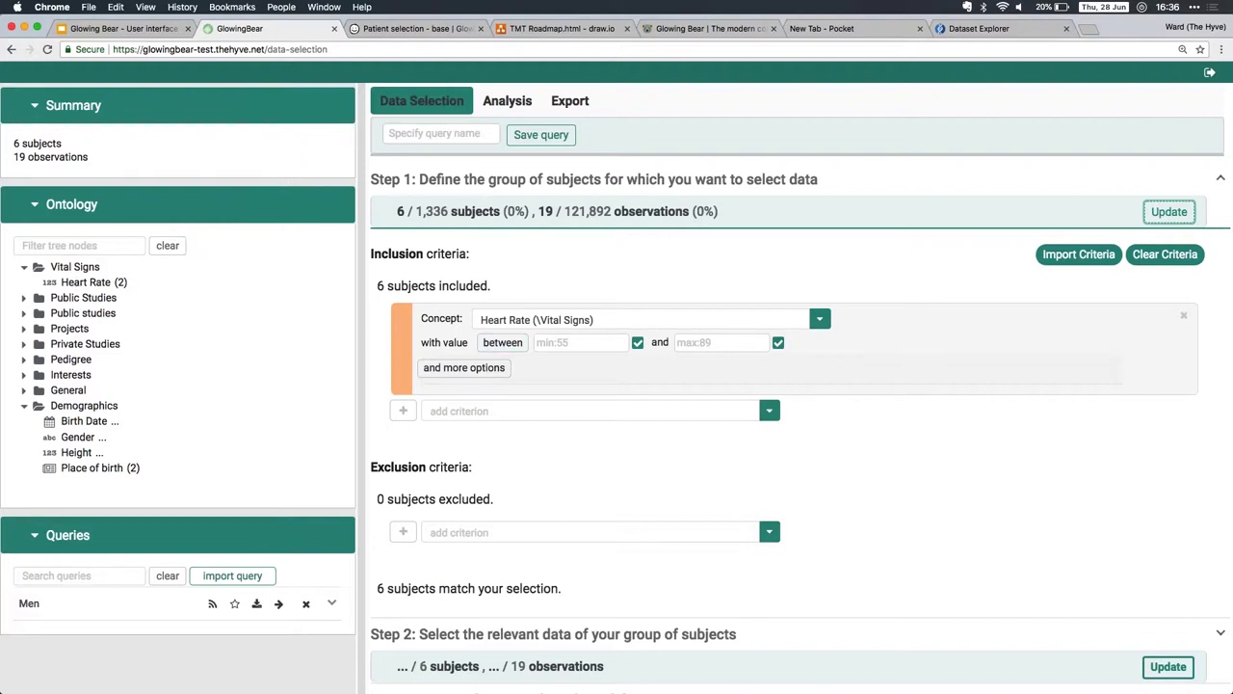
# Step: Add a Study criterion with the private studies SHARED_CONCEPTS_STUDY_C_PRIV and SHARED_HD_CONCEPTS_STUDY_C_PR, and update the Step 1 counts
pyautogui.click(32, 410)
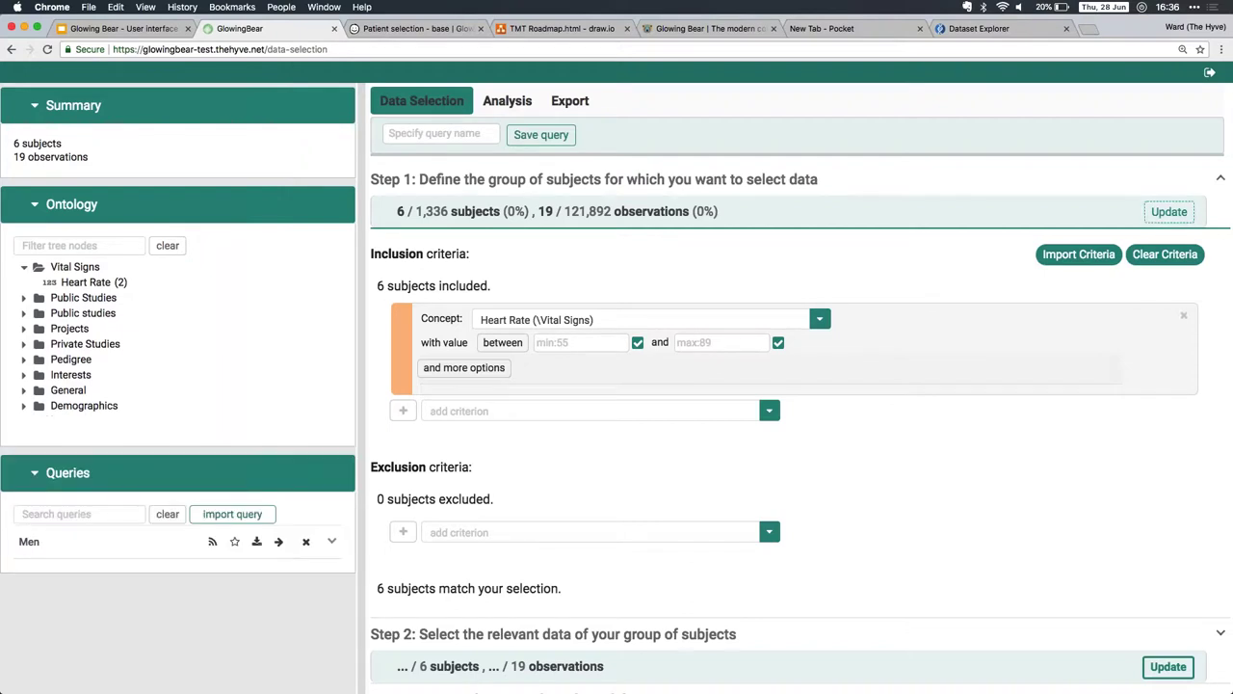
pyautogui.click(23, 344)
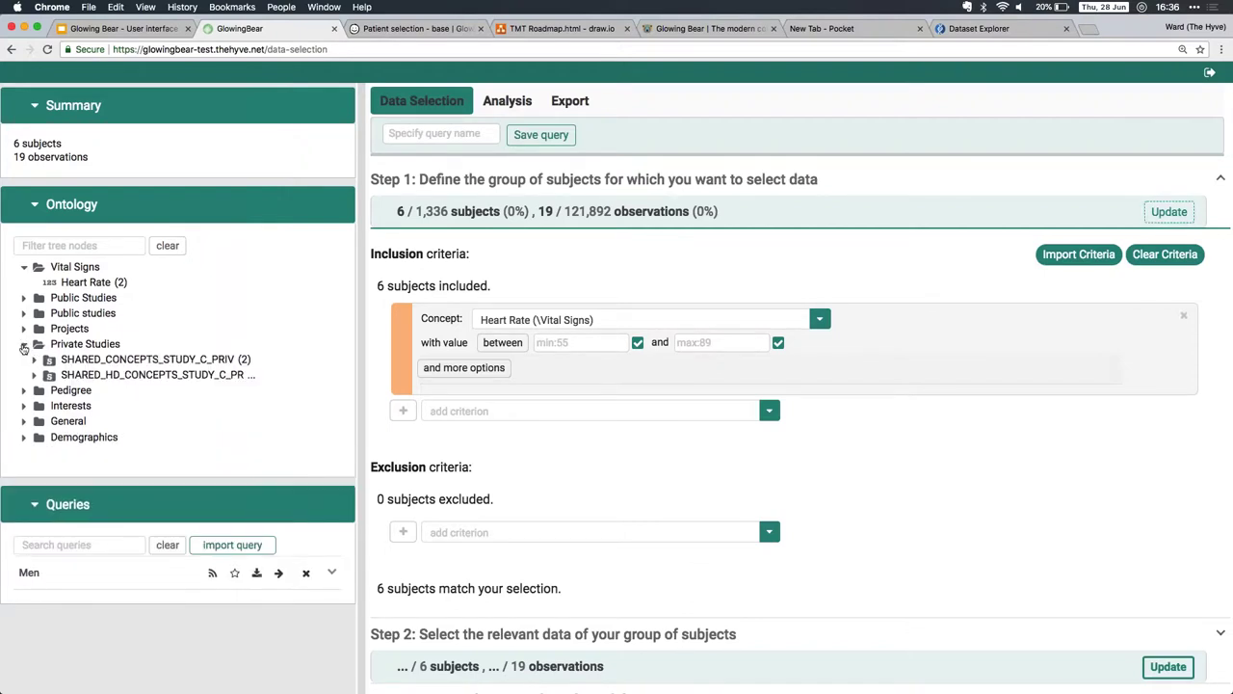
pyautogui.moveTo(49, 359); pyautogui.dragTo(407, 417)
pyautogui.moveTo(101, 375); pyautogui.dragTo(710, 448)
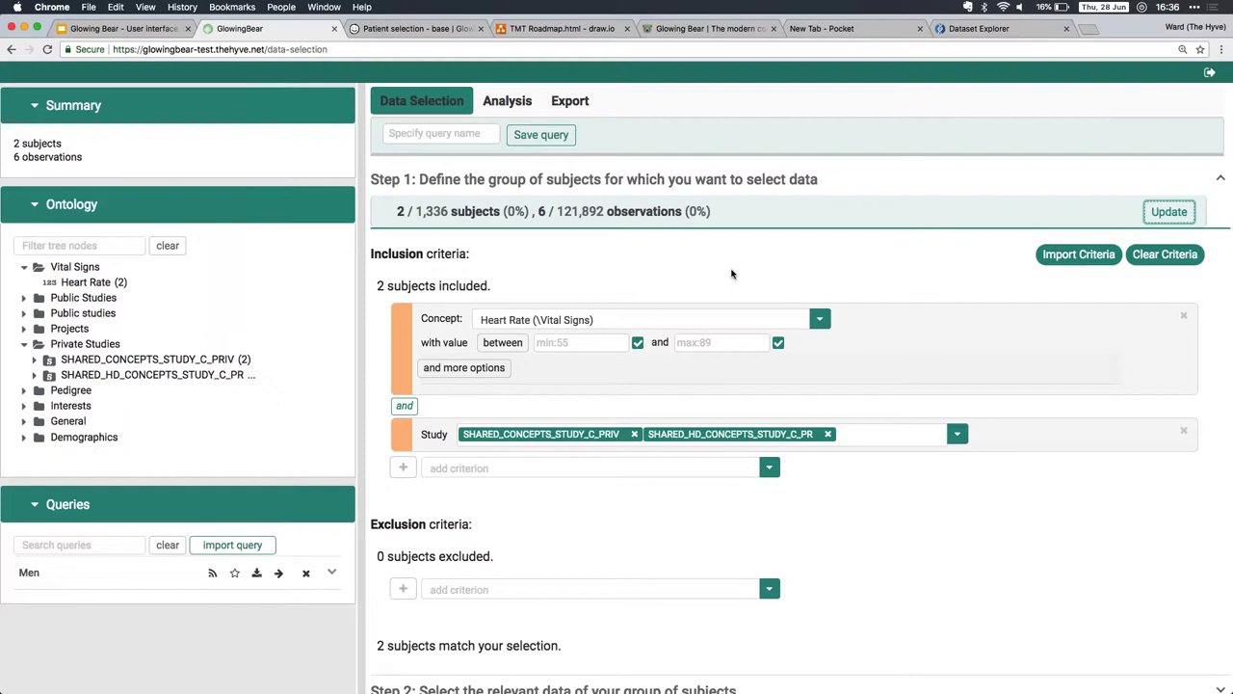
# Step: Replace the Study and Heart Rate criteria with a Study criterion for the public study Oracle_1000_Patient
pyautogui.click(1183, 429)
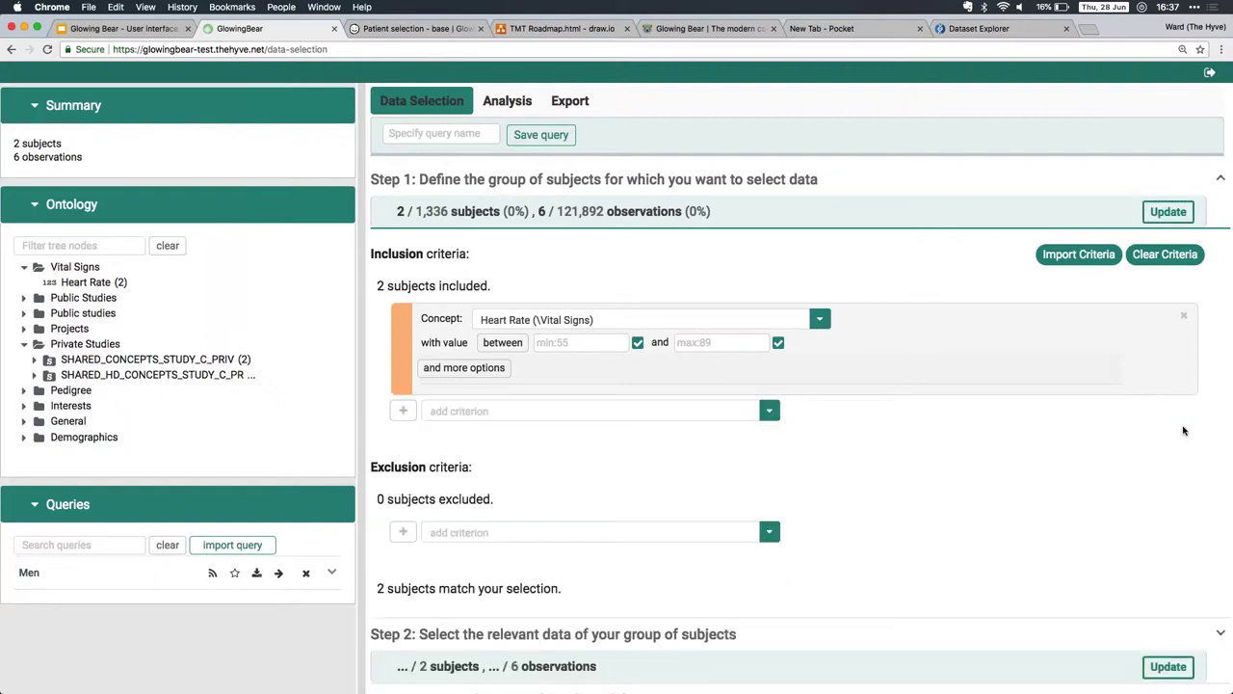
pyautogui.click(1184, 316)
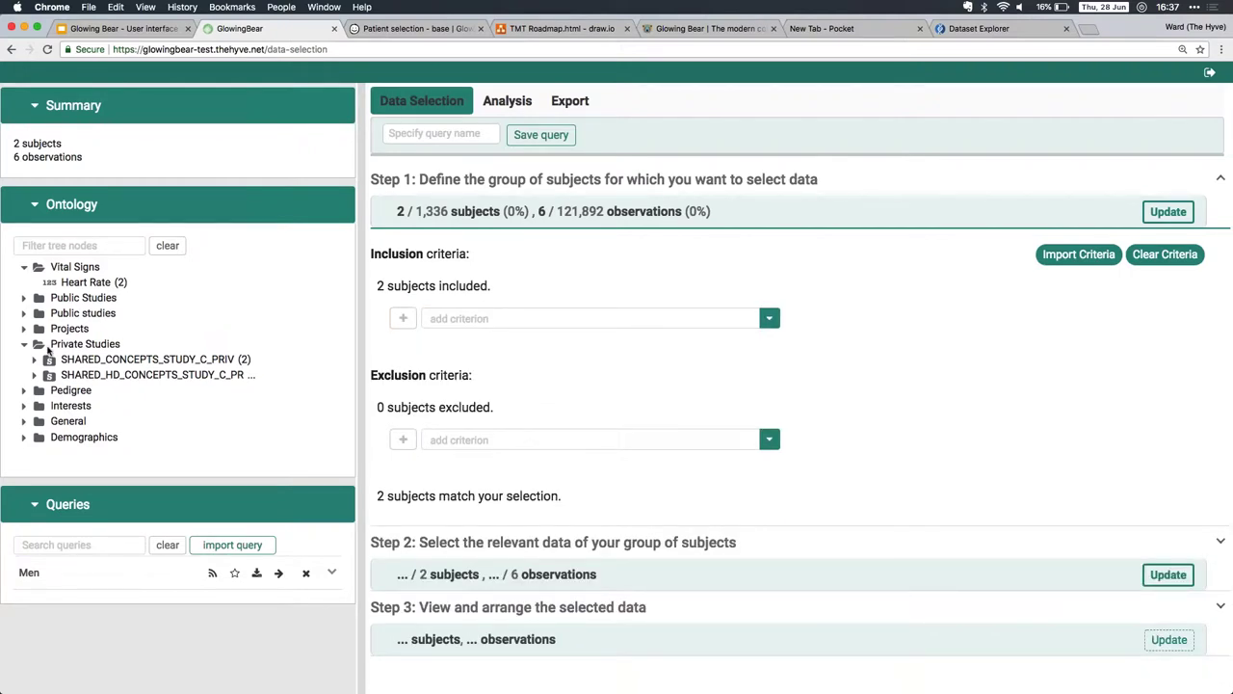
pyautogui.click(24, 298)
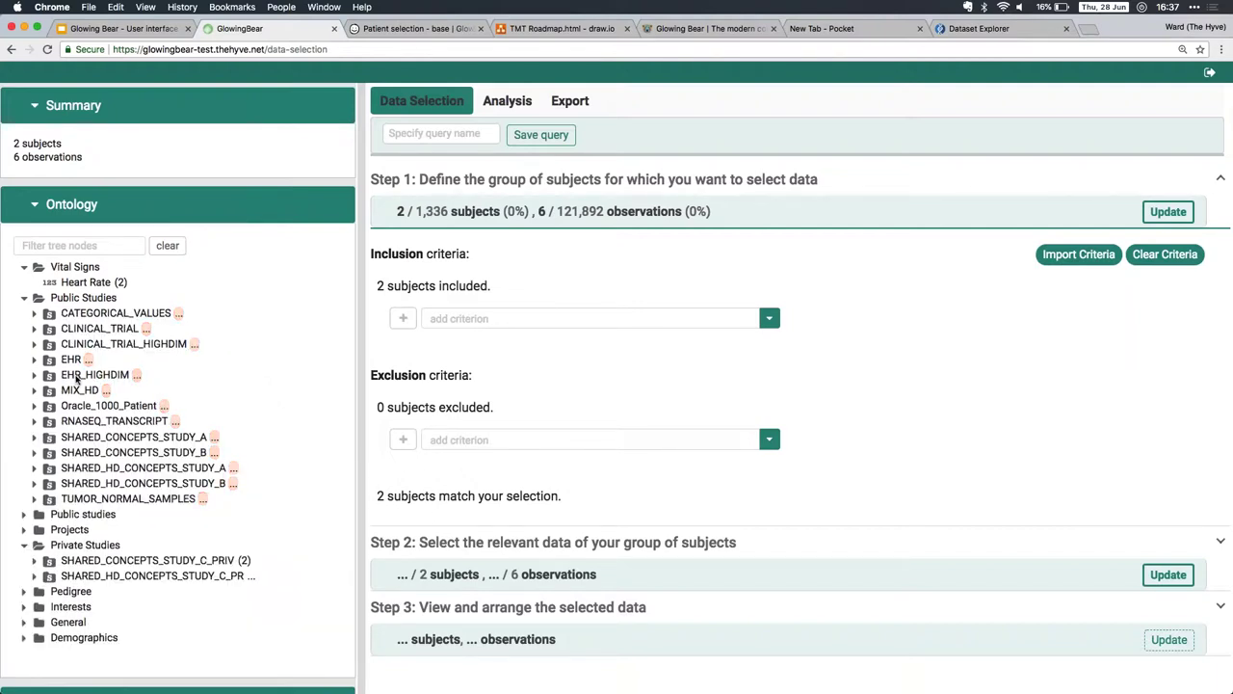
pyautogui.rightClick(89, 408)
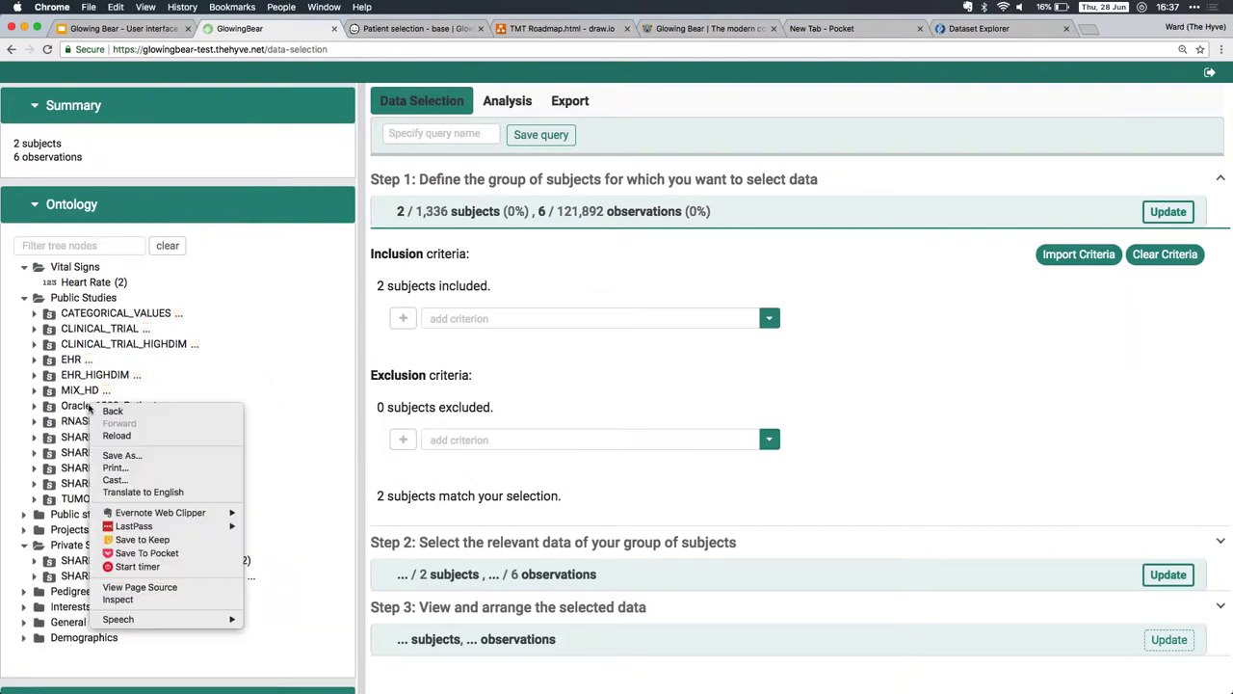
pyautogui.click(272, 308)
pyautogui.moveTo(115, 408); pyautogui.dragTo(559, 320)
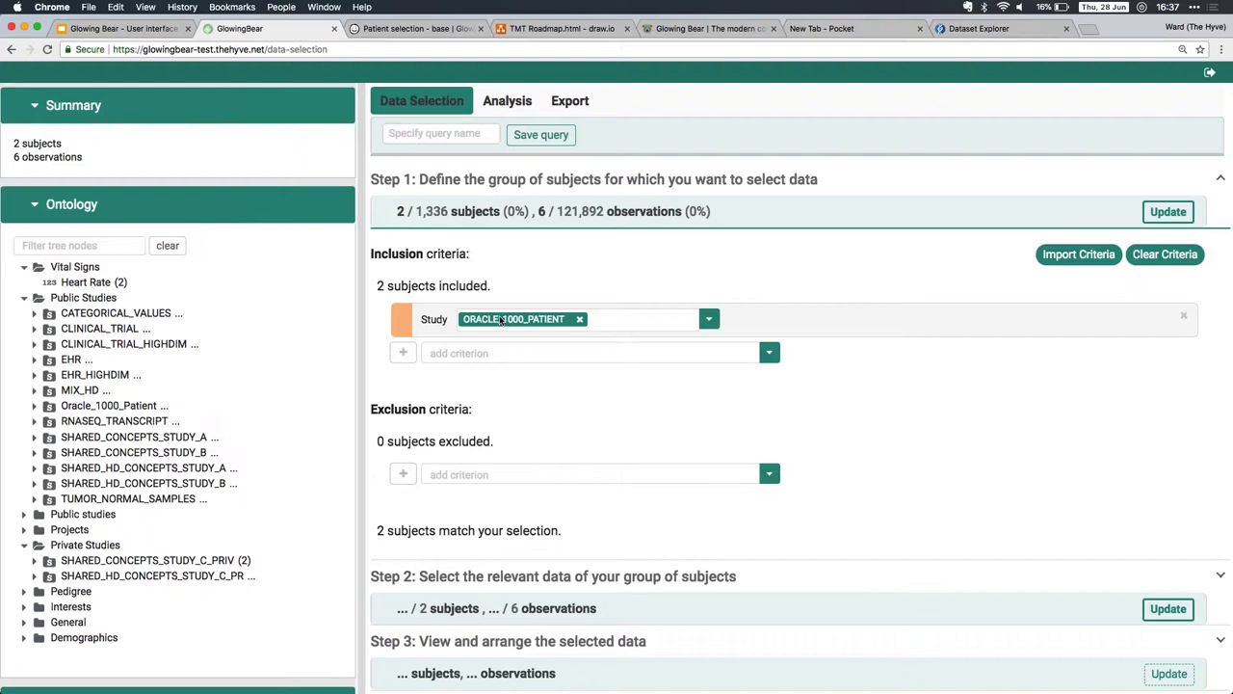
# Step: Update the Step 1 counts for the Oracle_1000_Patient study criterion and review the included, excluded and matching subjects
pyautogui.click(1169, 213)
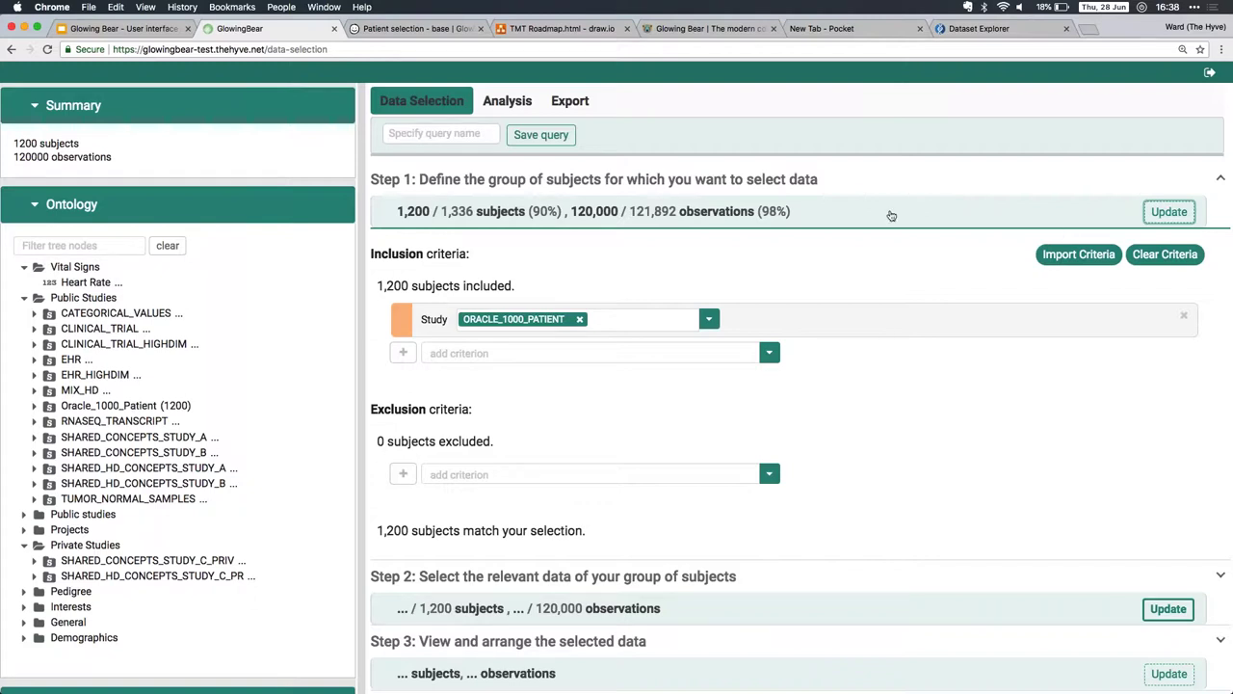
pyautogui.moveTo(370, 247); pyautogui.dragTo(521, 287)
pyautogui.moveTo(371, 408); pyautogui.dragTo(386, 442)
pyautogui.doubleClick(395, 528)
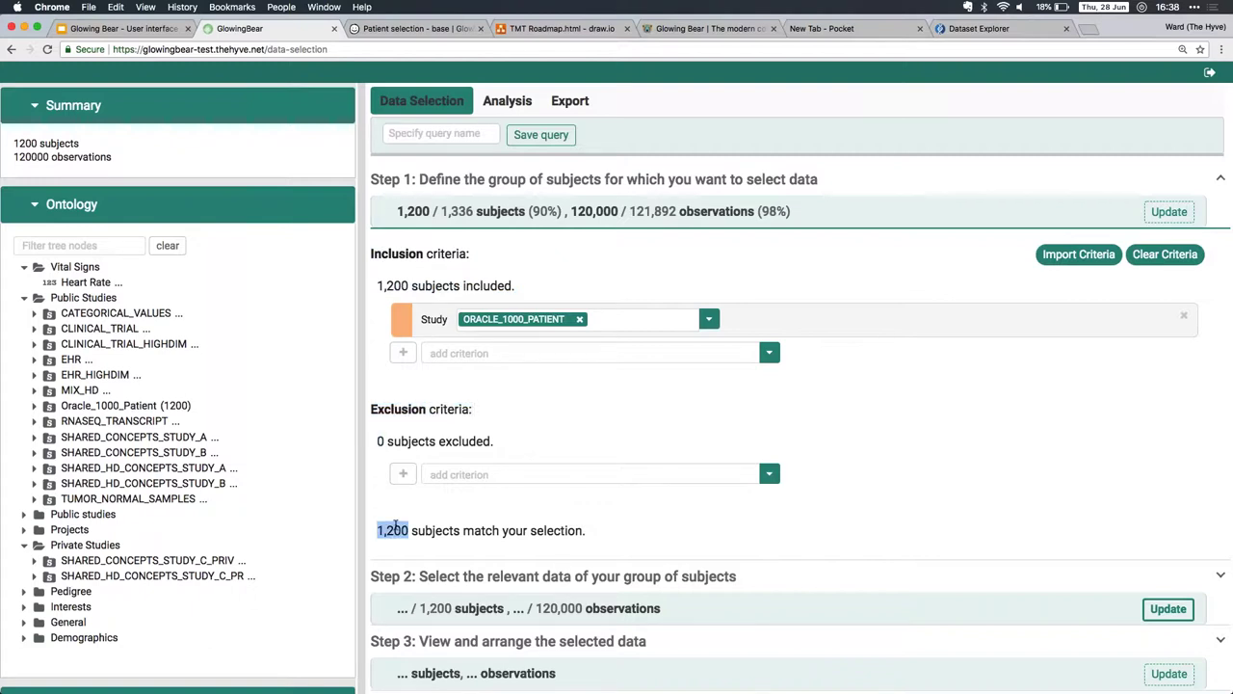
# Step: In Step 2, refresh the data tree, select Categorical_locations and Demographics of Oracle_1000_Patient, and update the counts
pyautogui.click(749, 213)
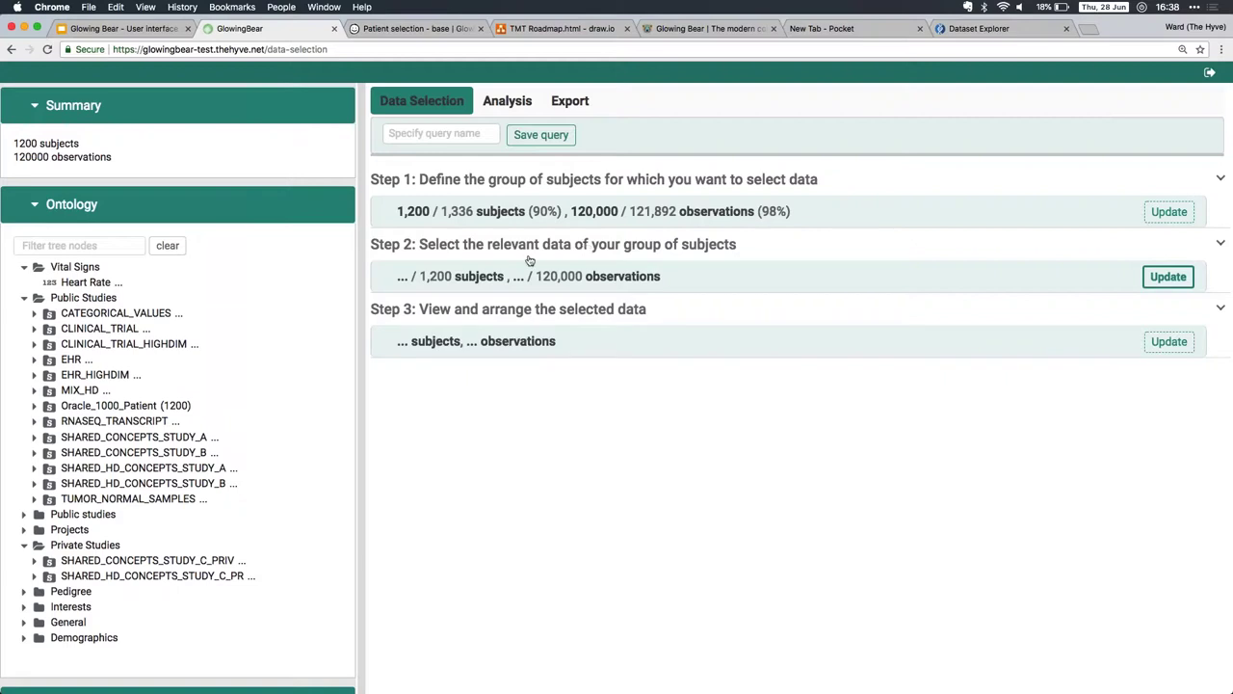
pyautogui.click(556, 270)
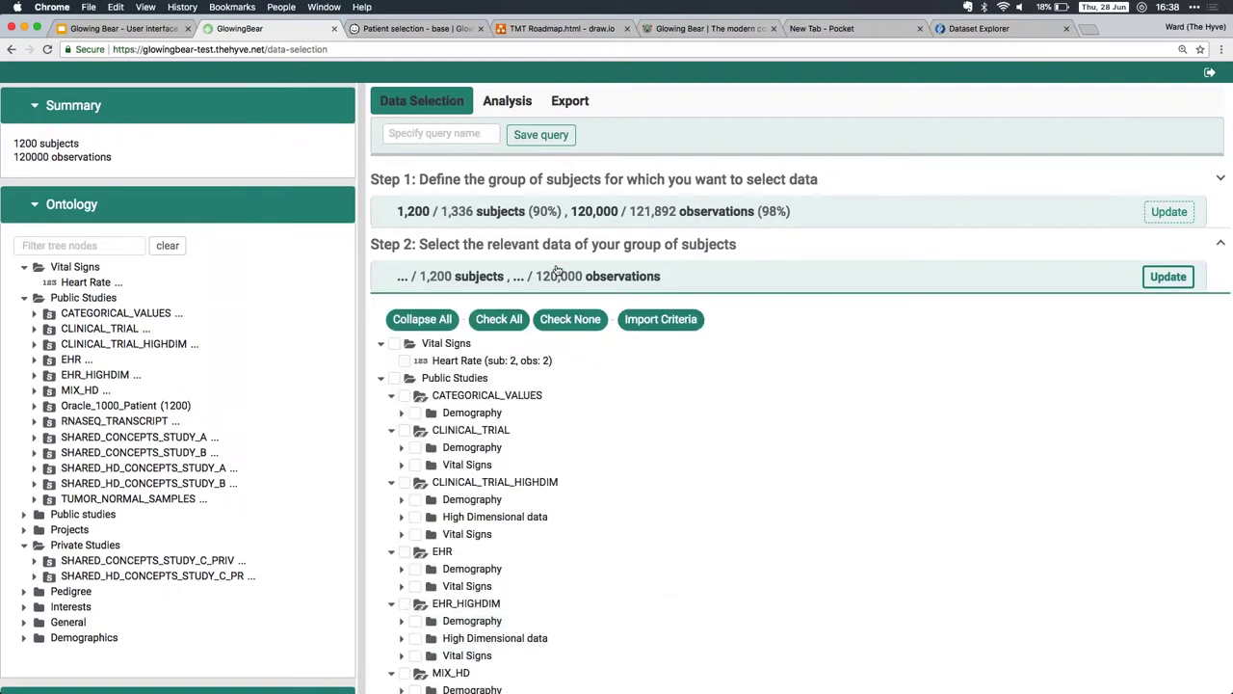
pyautogui.click(1168, 276)
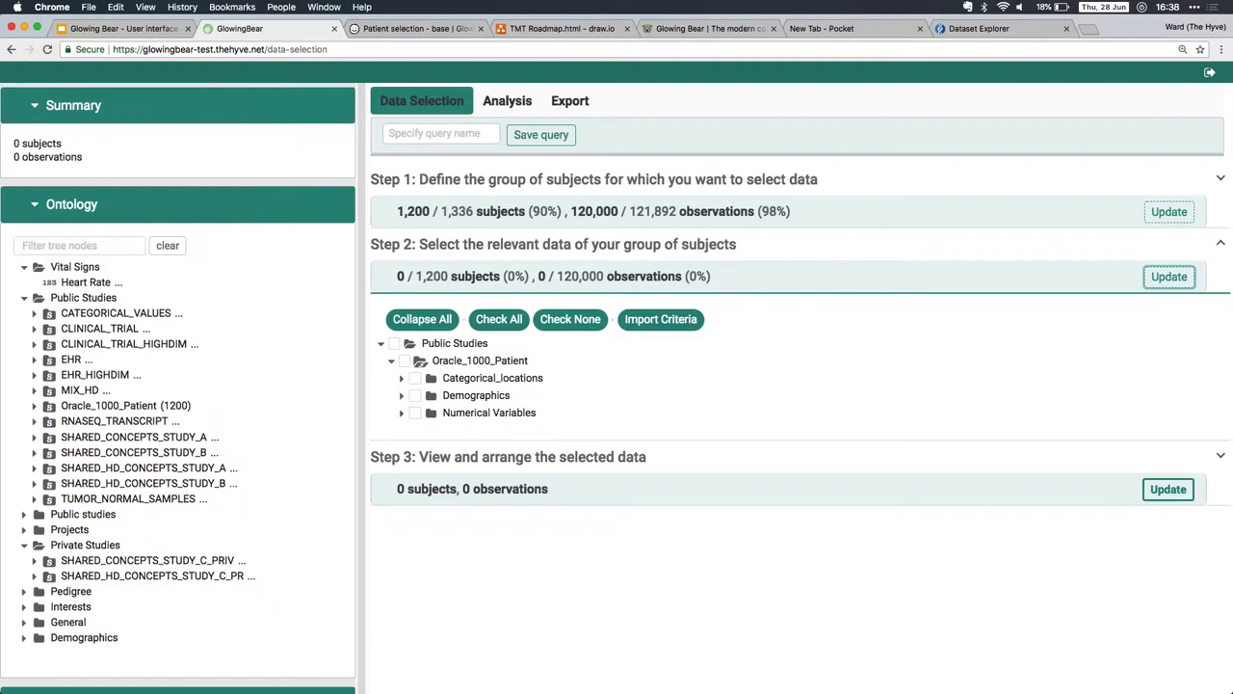
pyautogui.click(414, 396)
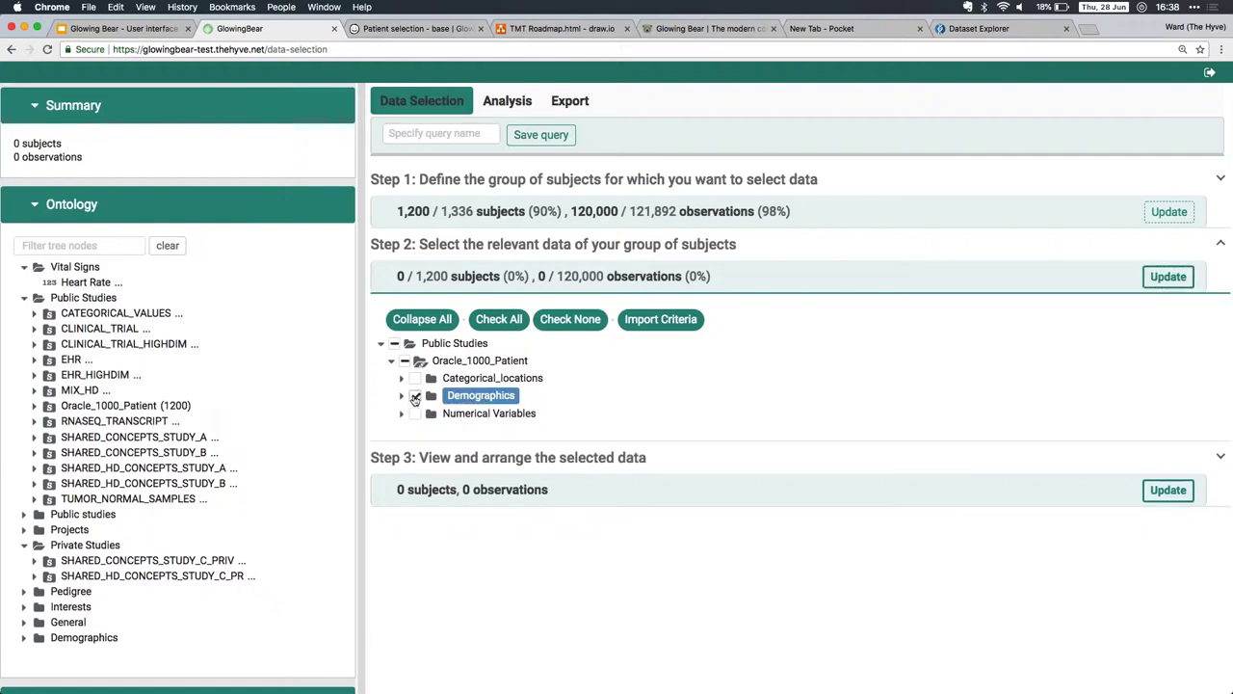
pyautogui.click(414, 379)
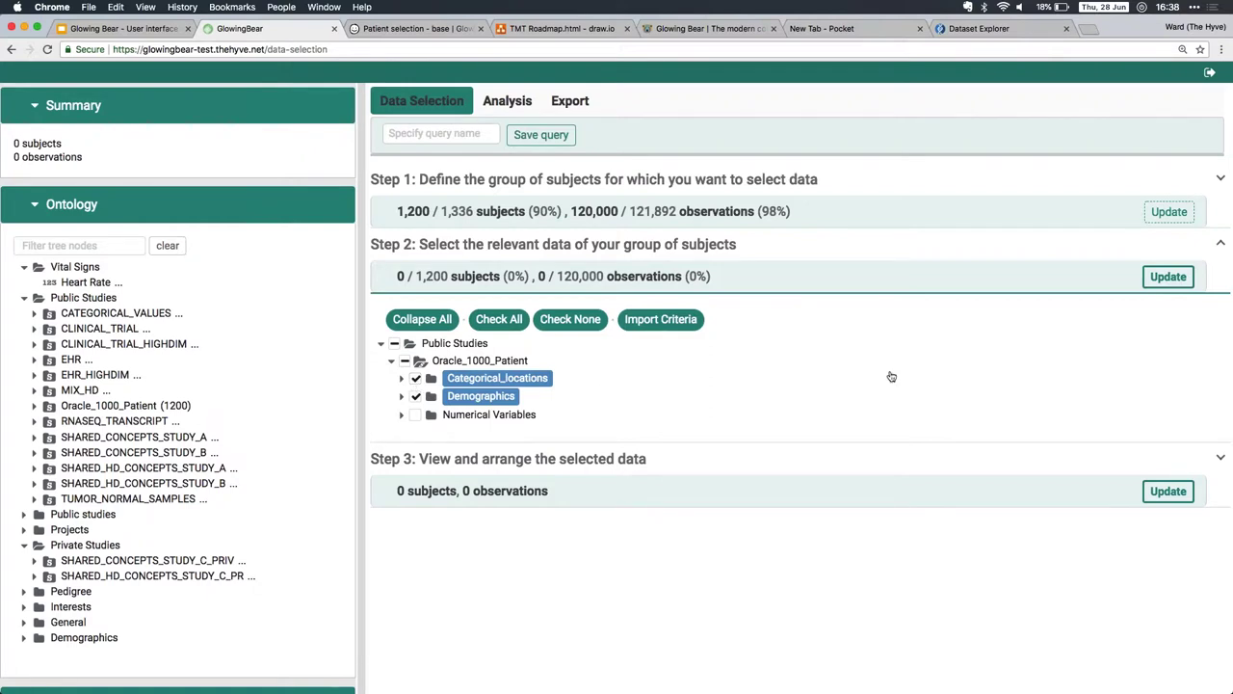
pyautogui.click(1168, 277)
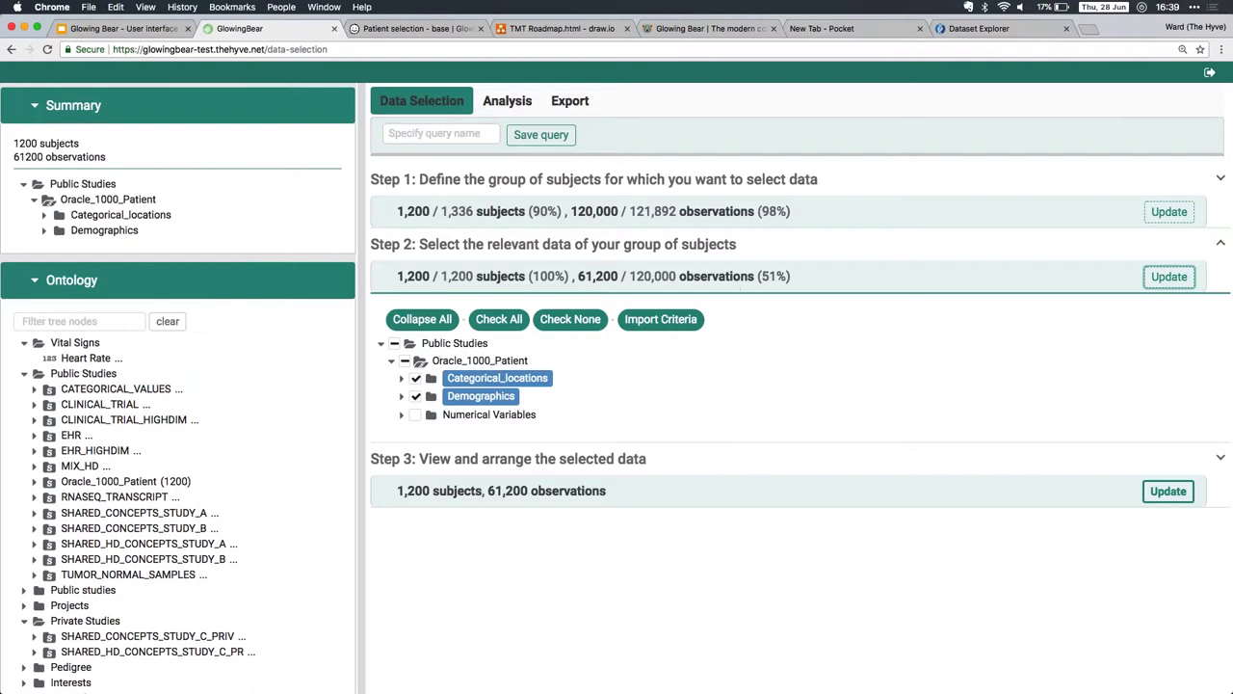
# Step: In Step 3, arrange the data table with concept as a column dimension, update it and review the rows
pyautogui.click(988, 276)
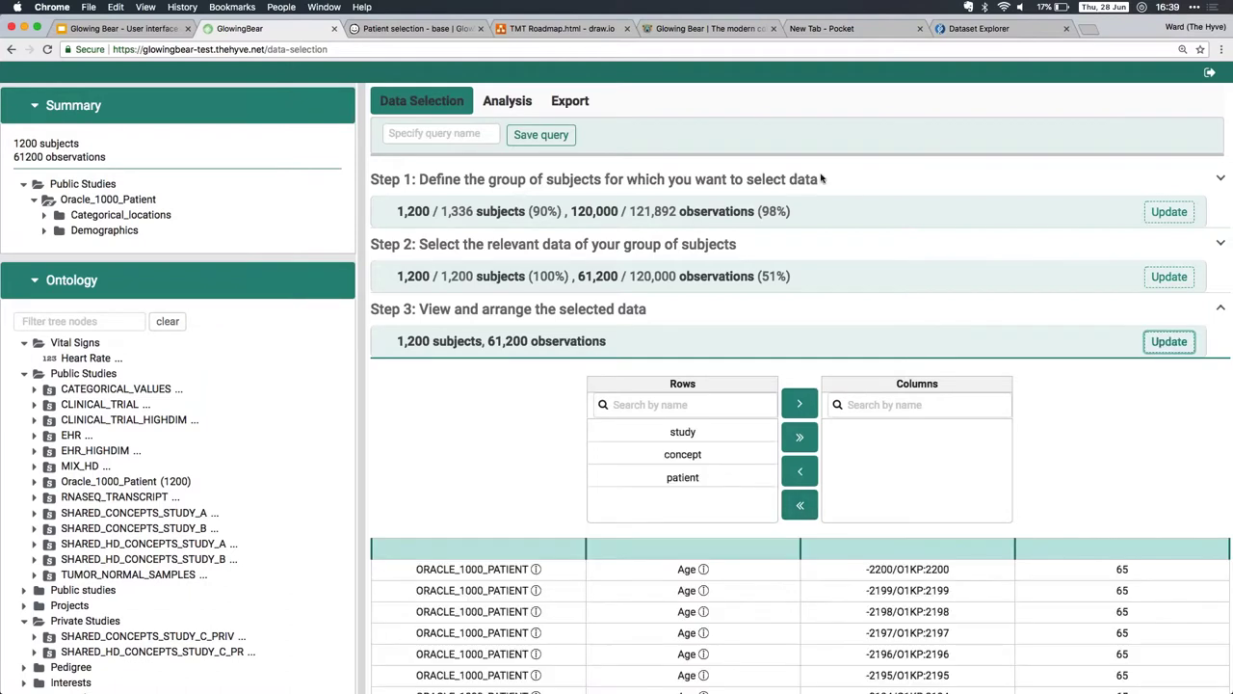
pyautogui.scroll(-2, 642, 413)
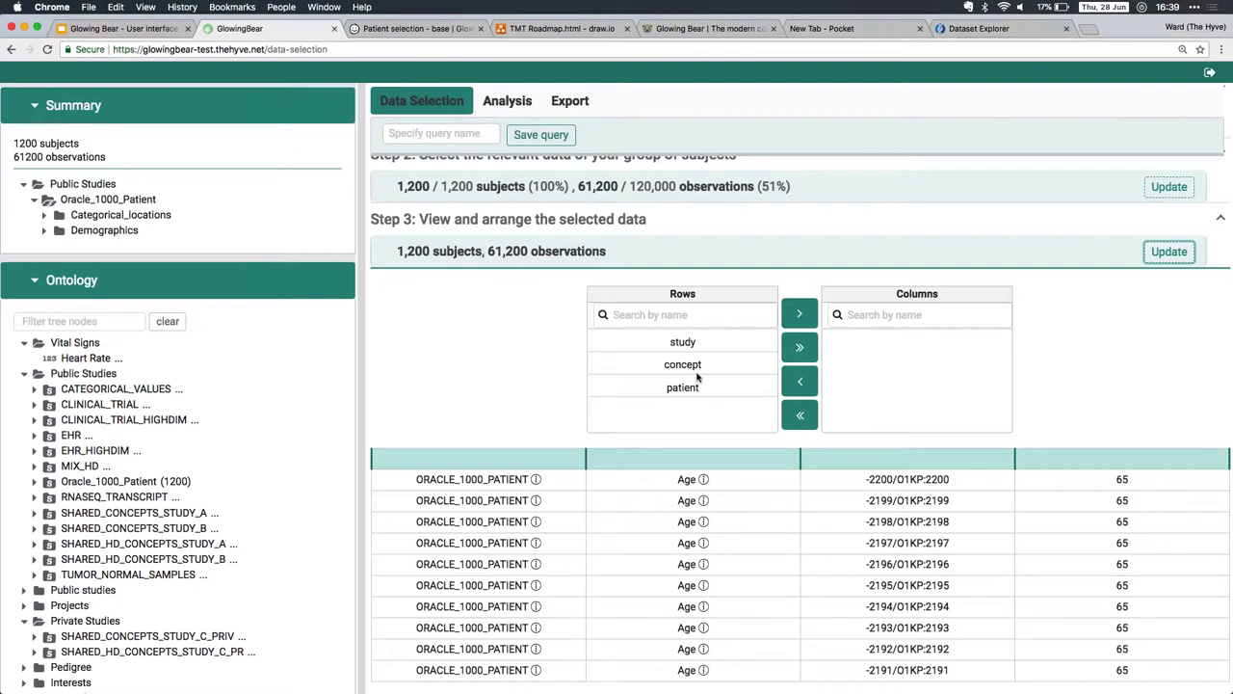
pyautogui.scroll(-1, 697, 378)
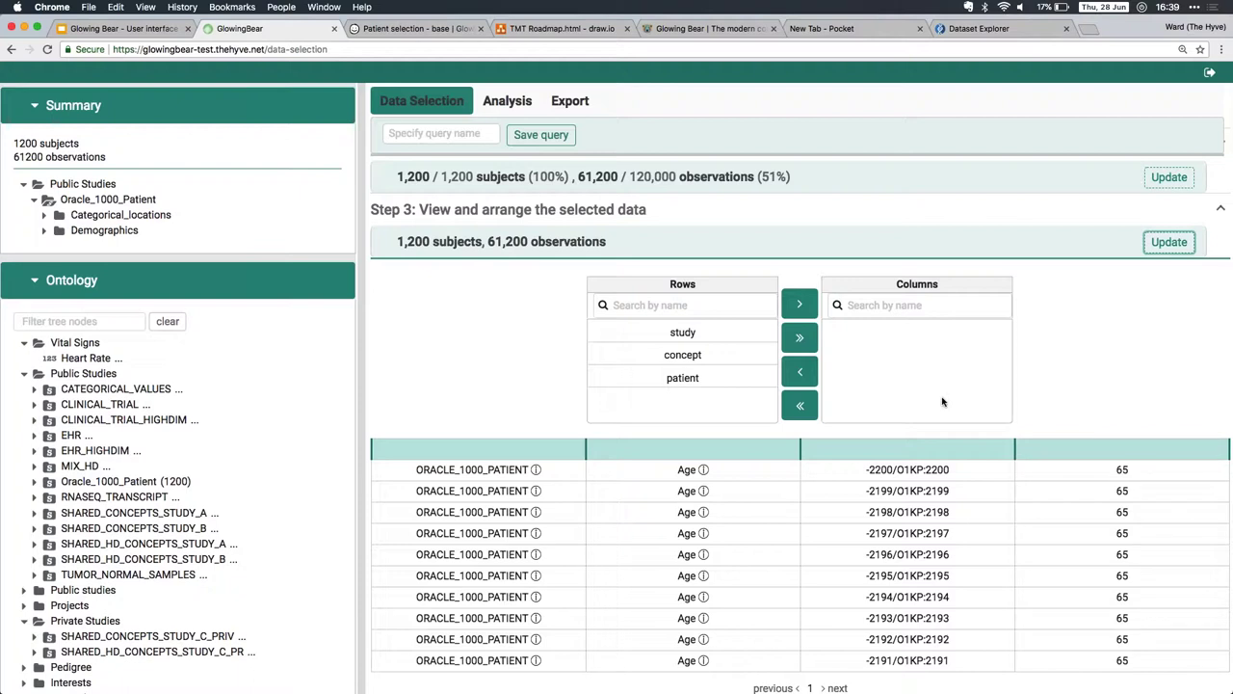
pyautogui.click(730, 354)
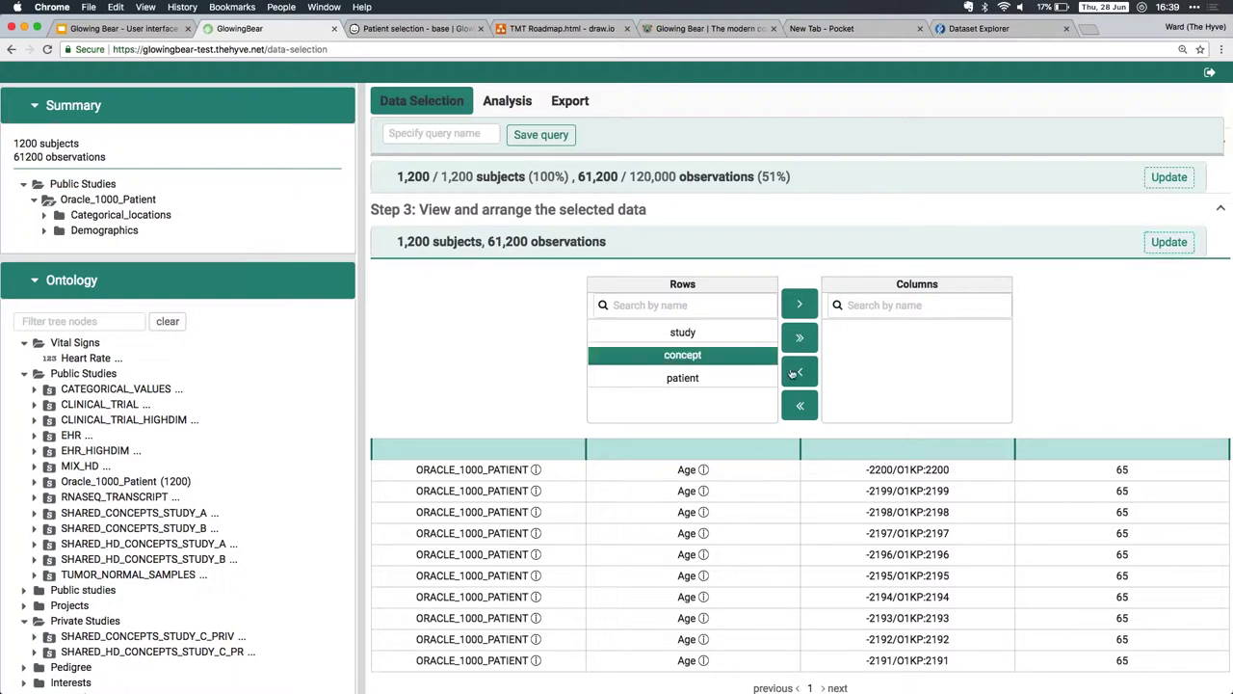
pyautogui.click(799, 302)
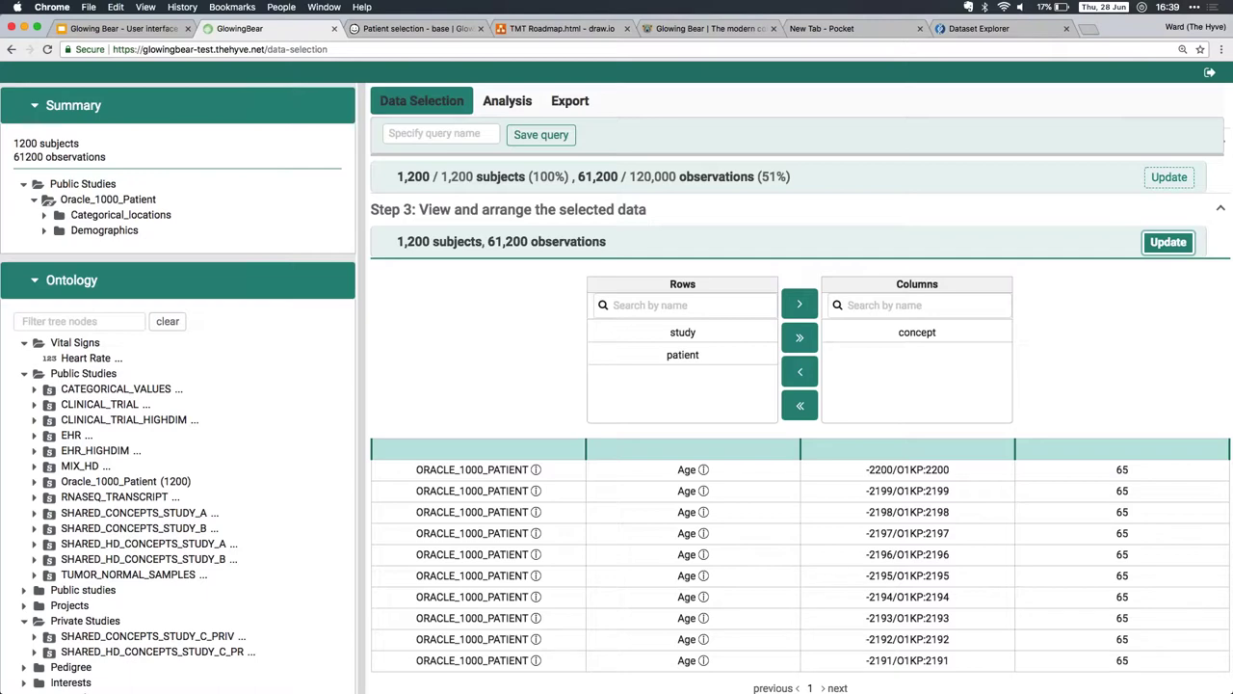
pyautogui.click(1167, 242)
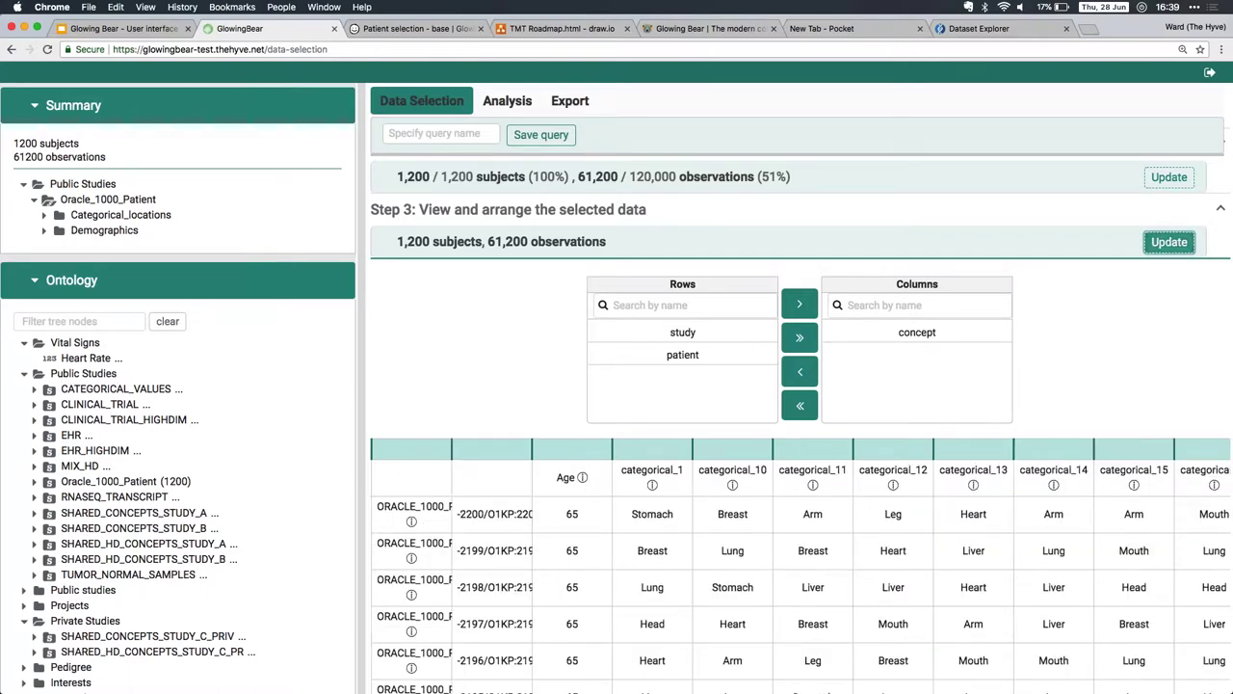
pyautogui.scroll(-4, 801, 424)
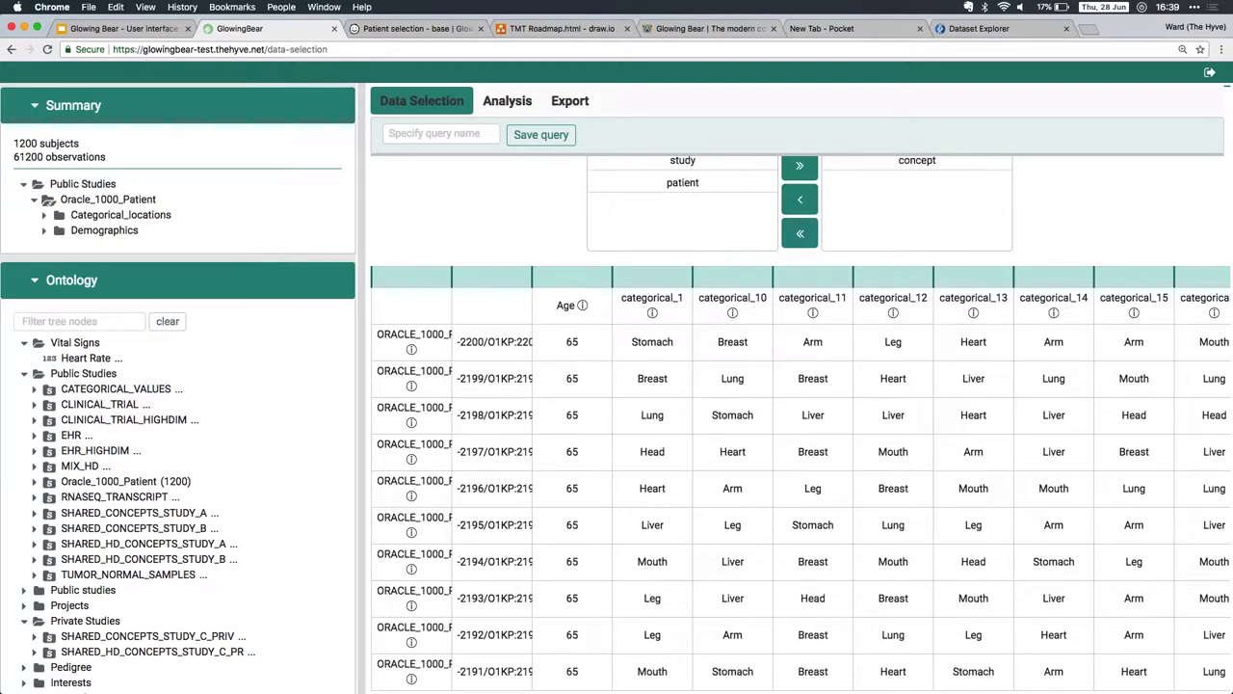
pyautogui.scroll(3, 885, 362)
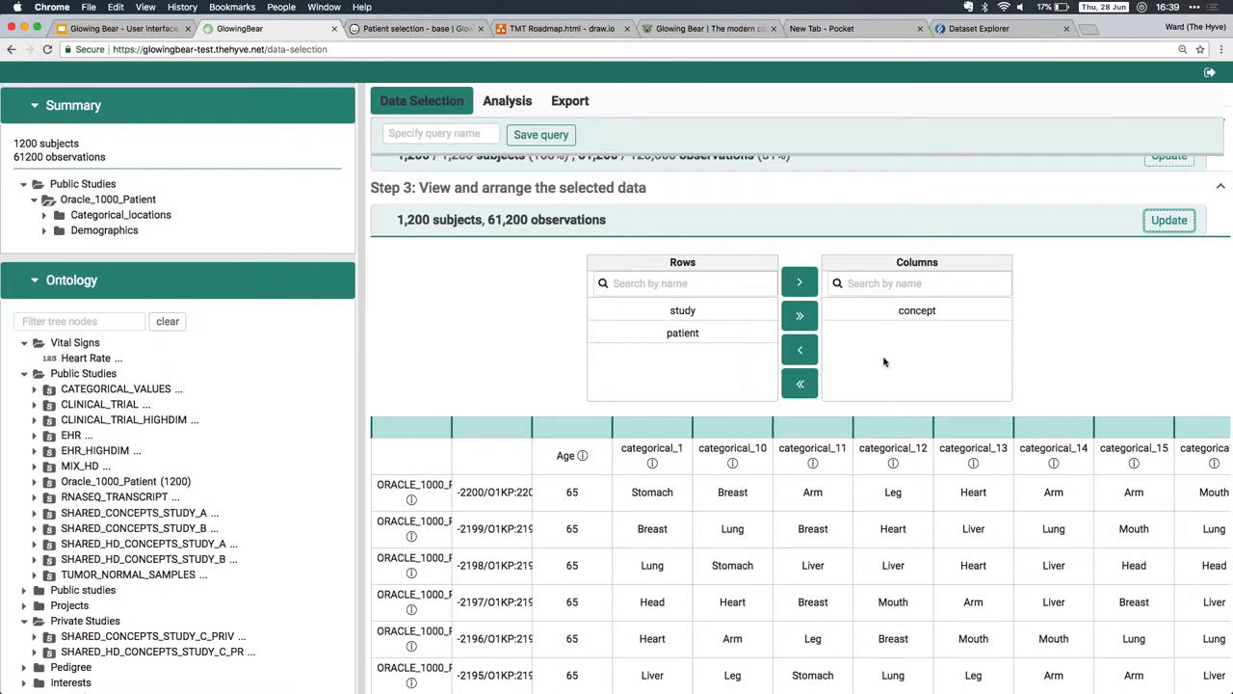
pyautogui.scroll(2, 885, 362)
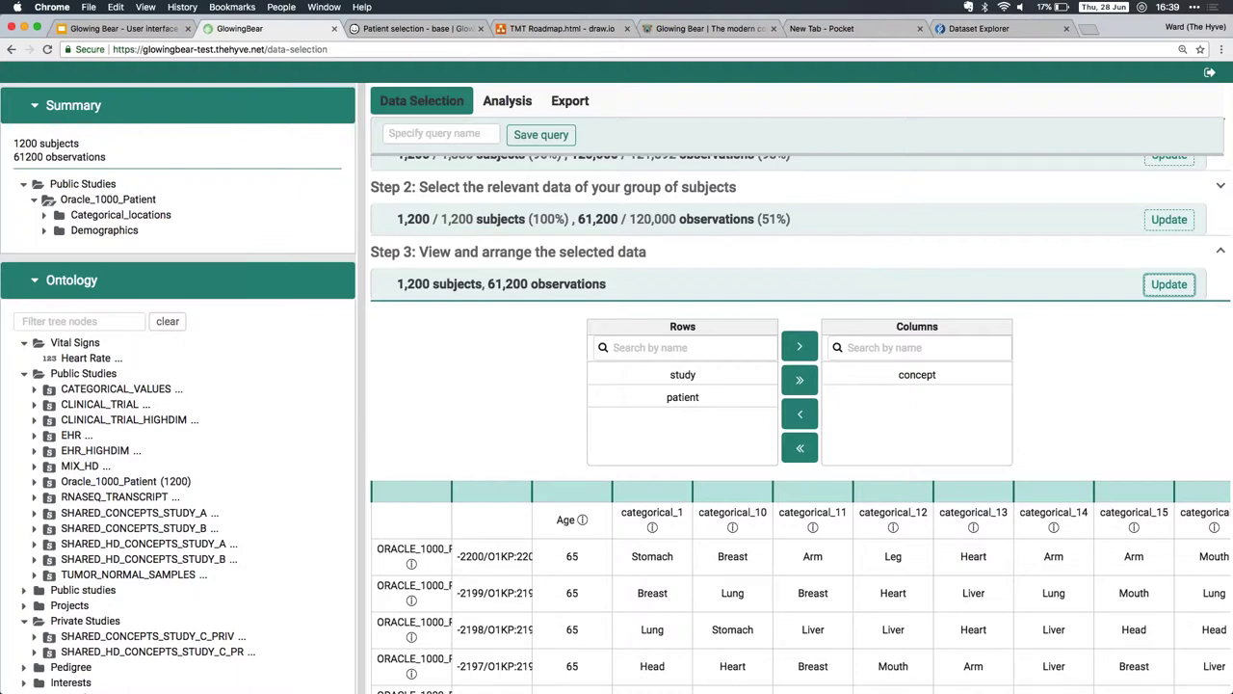
# Step: In the Analysis view, build a cross table with categorical_1 as rows and Gender as columns
pyautogui.click(504, 104)
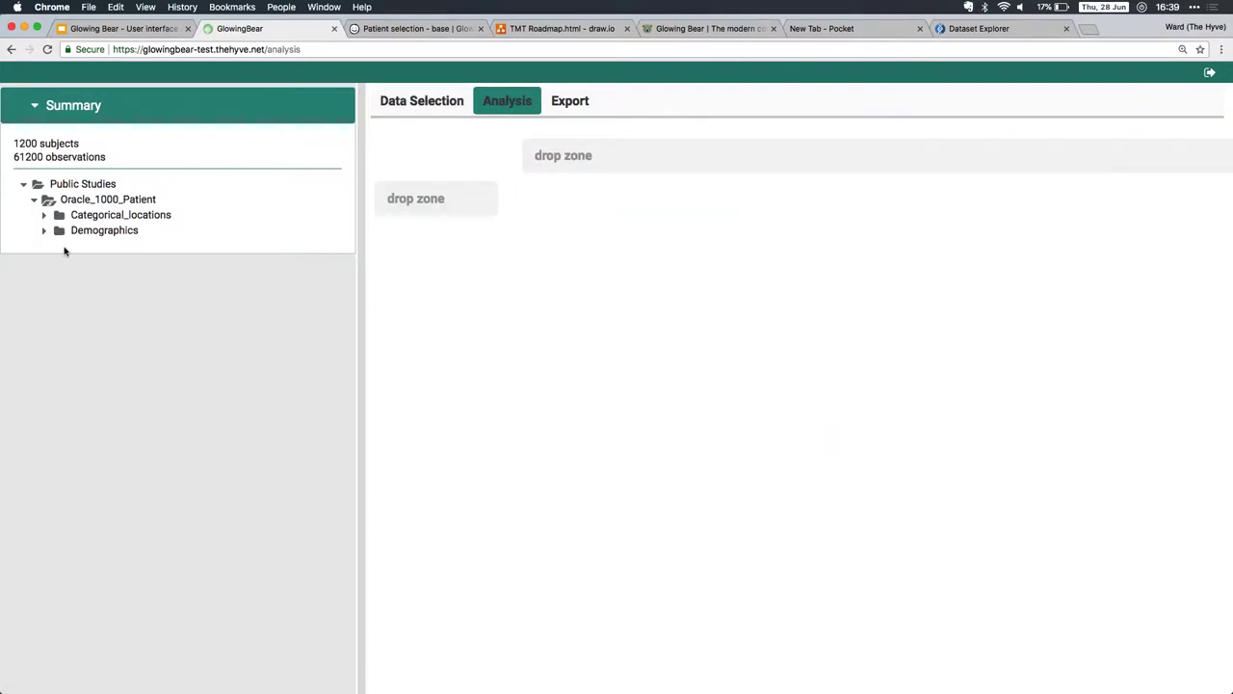
pyautogui.click(44, 231)
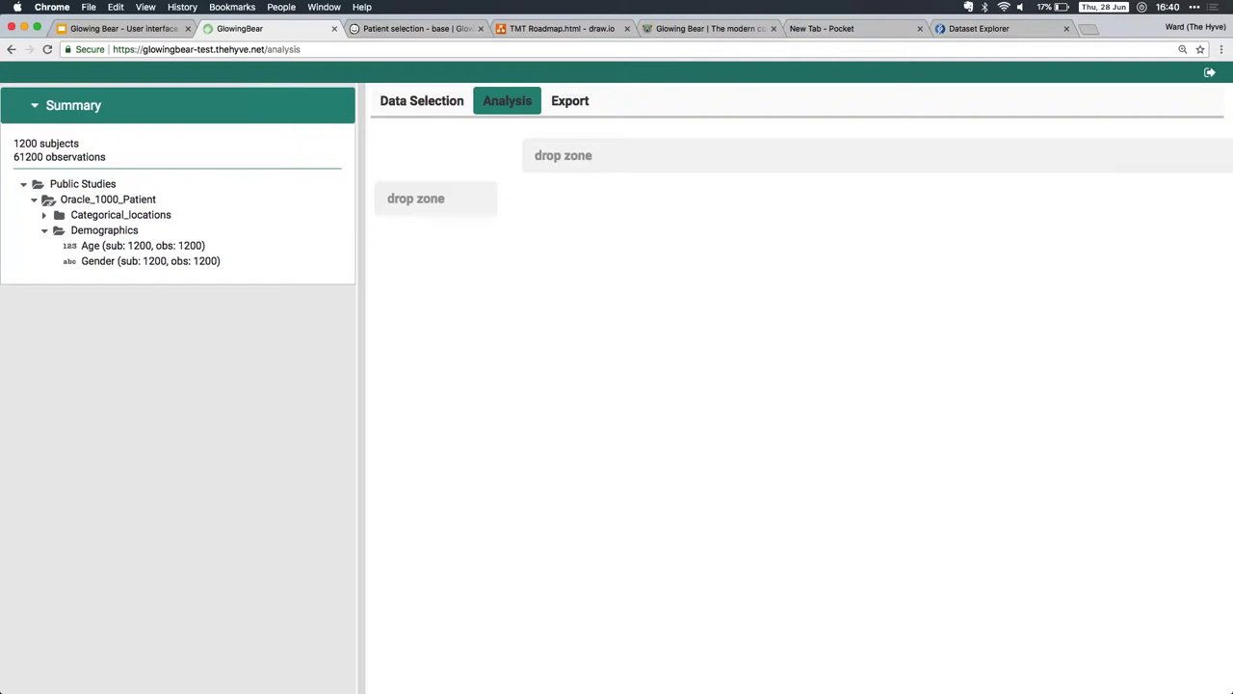
pyautogui.click(43, 215)
pyautogui.moveTo(144, 230); pyautogui.dragTo(415, 198)
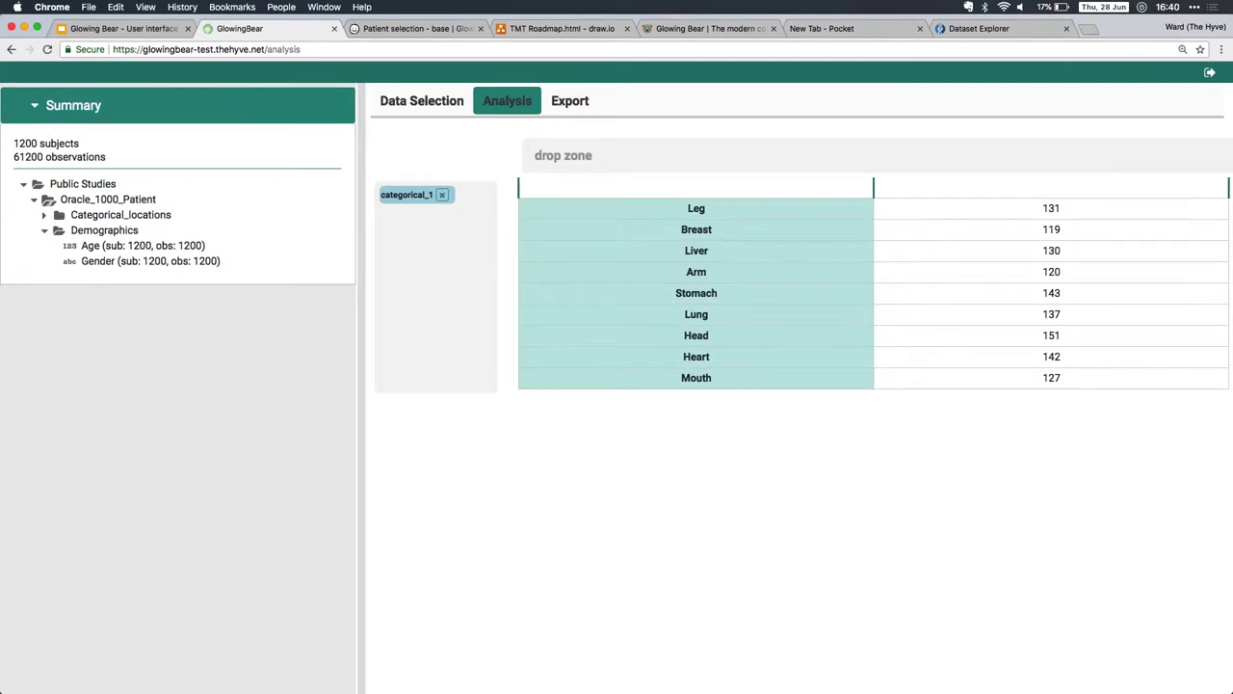
pyautogui.moveTo(112, 264); pyautogui.dragTo(761, 159)
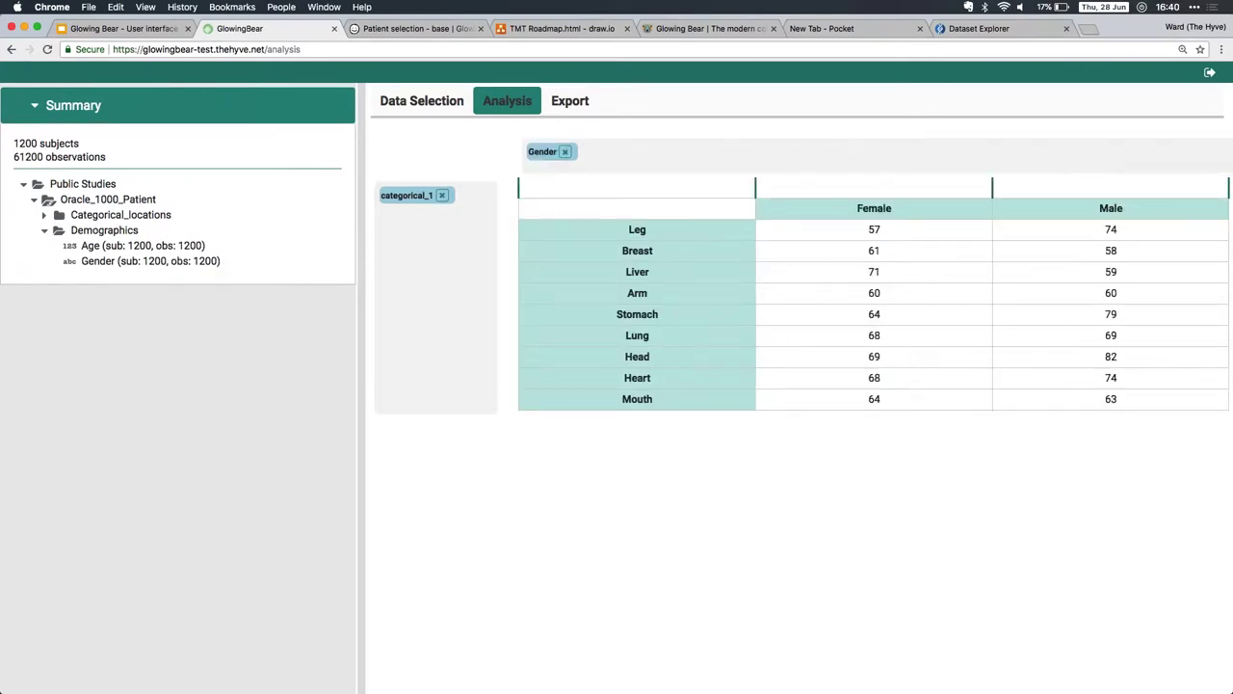
# Step: After viewing the export options, return to the data selection and save it as the query "Oracle study 1"
pyautogui.click(569, 101)
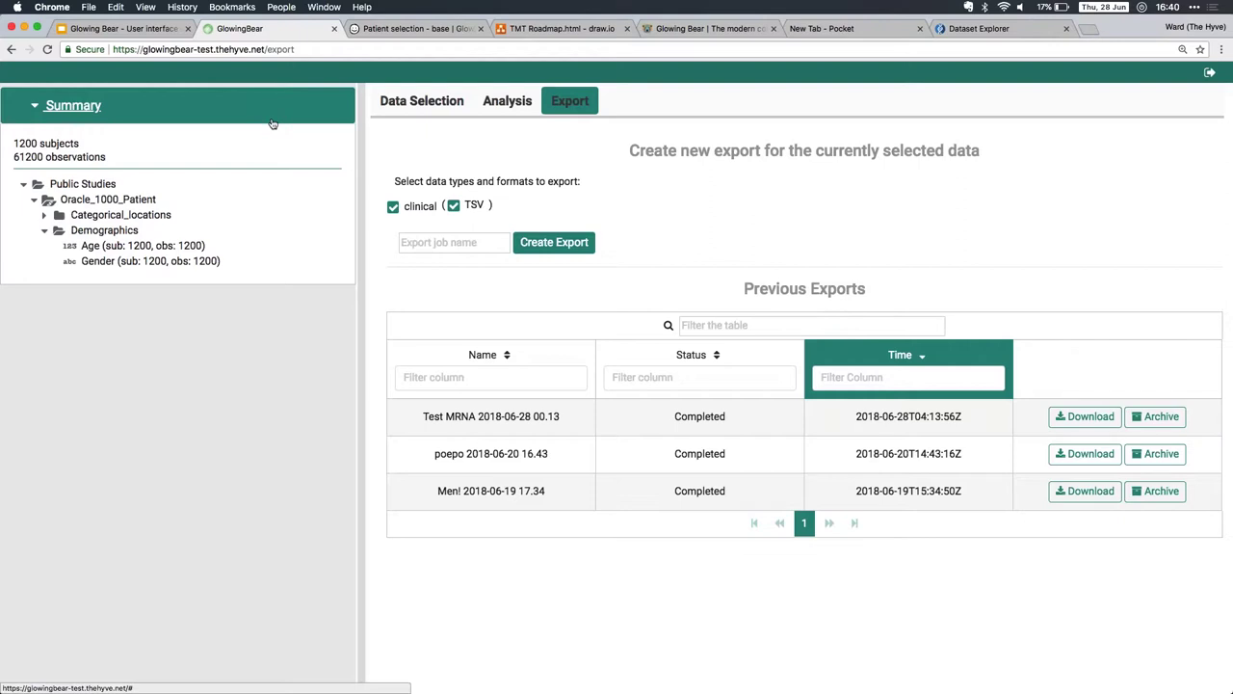
pyautogui.click(418, 100)
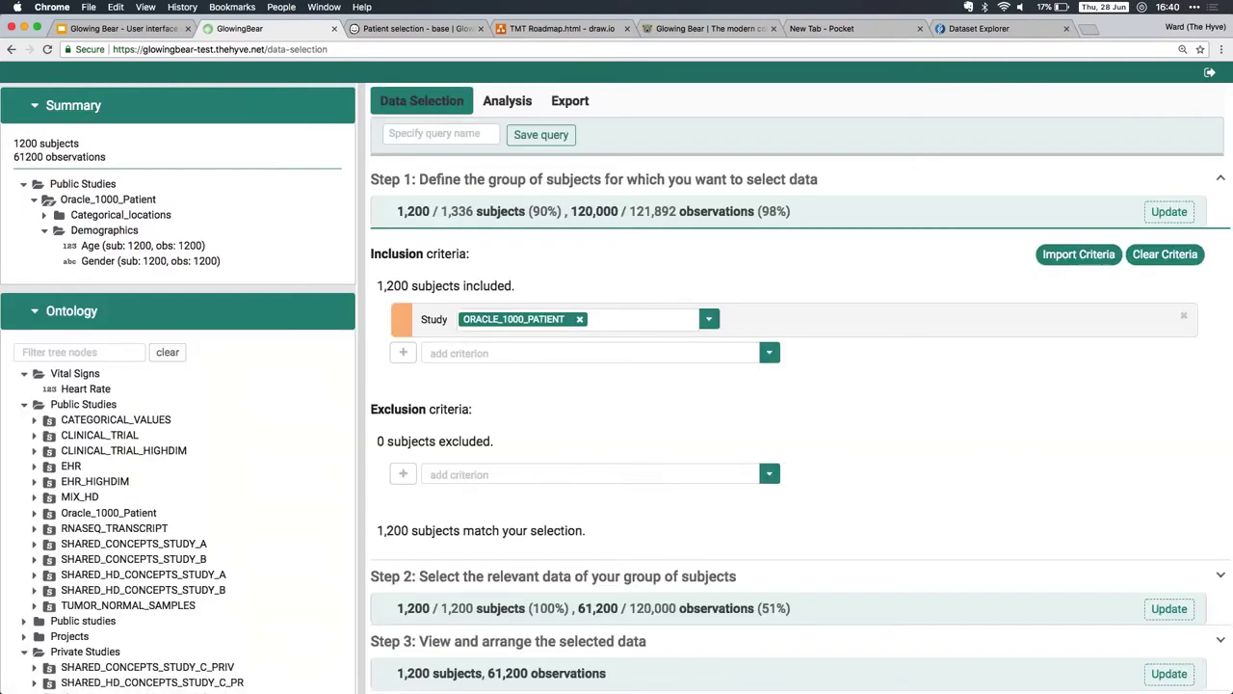
pyautogui.click(445, 135)
pyautogui.write('Or')
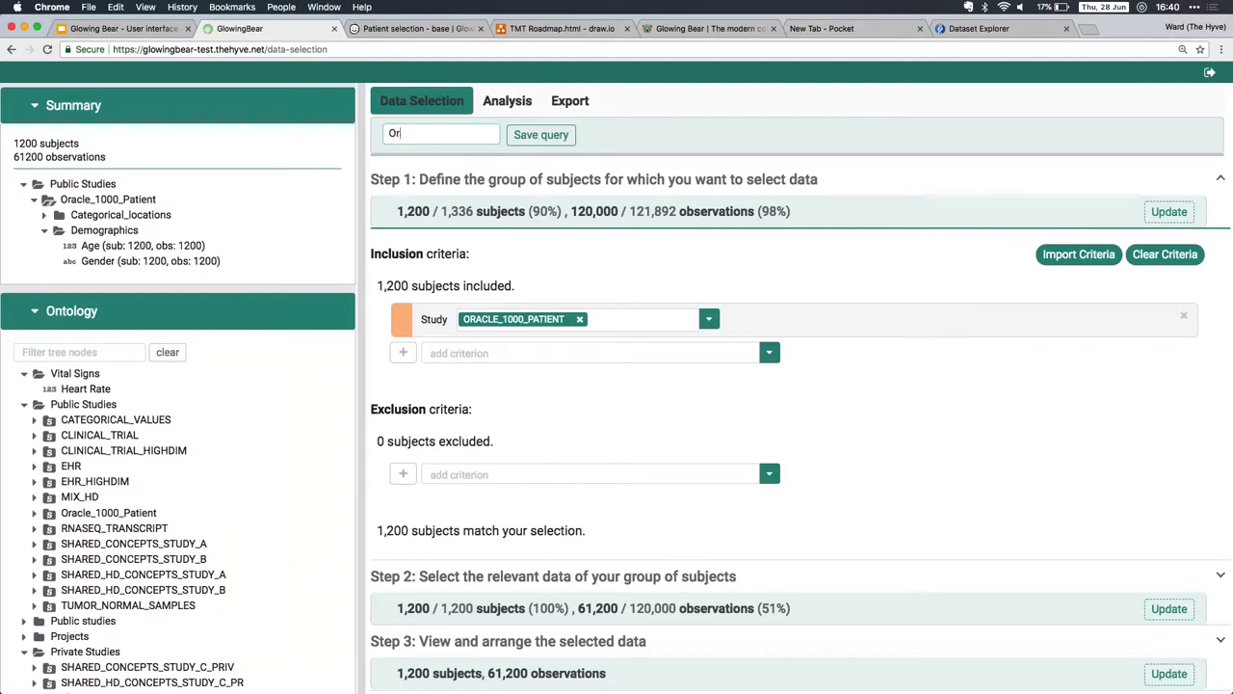
pyautogui.write('acle study 1')
pyautogui.click(560, 136)
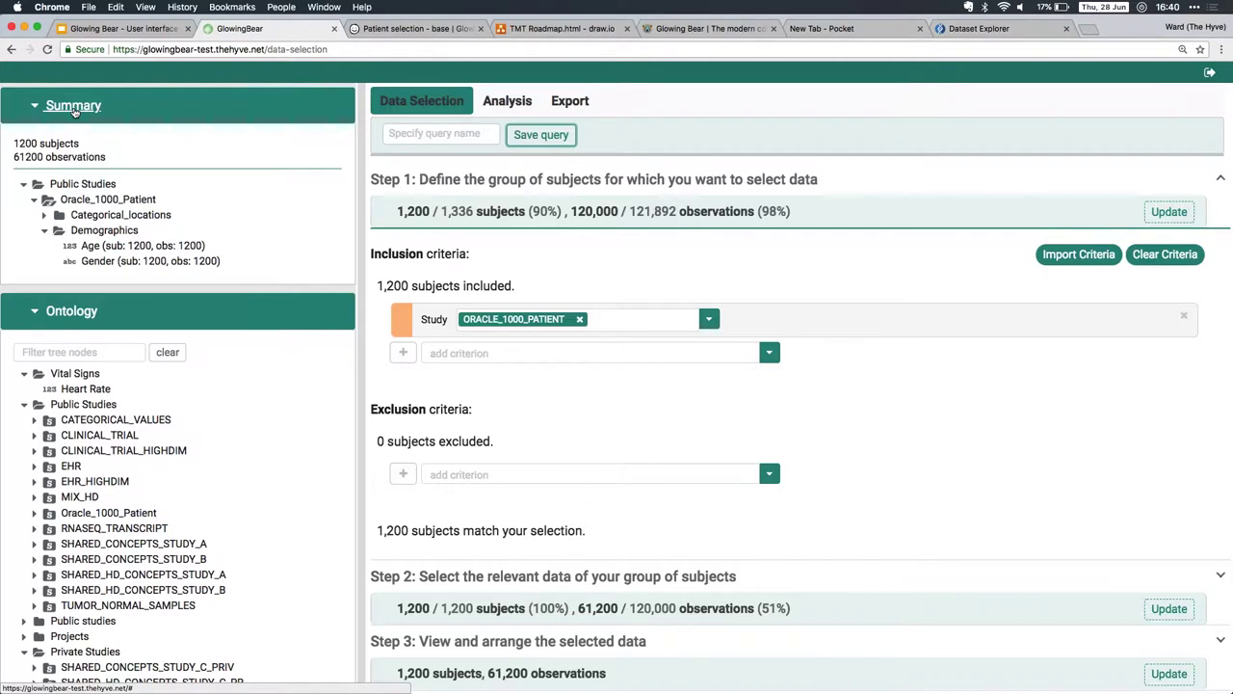
# Step: Update the Step 1 counts again and save the selection as the query "Oracle study 2"
pyautogui.click(1169, 212)
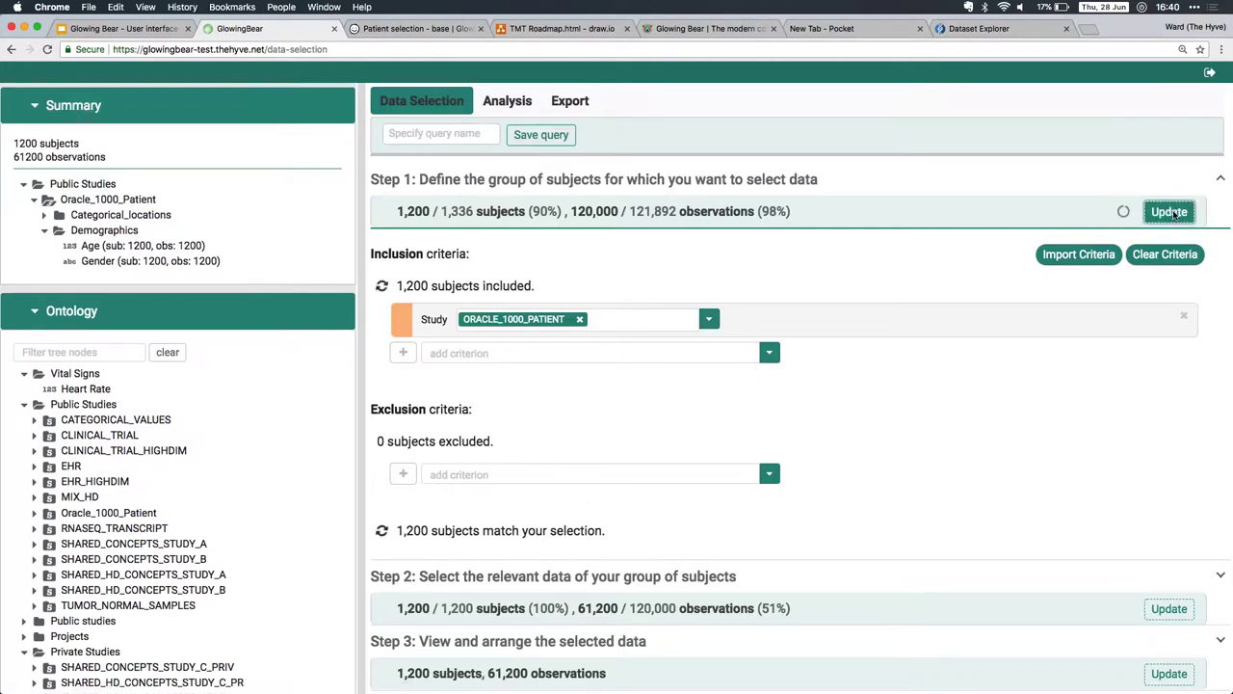
pyautogui.click(424, 133)
pyautogui.write('Oracle study 2')
pyautogui.click(530, 136)
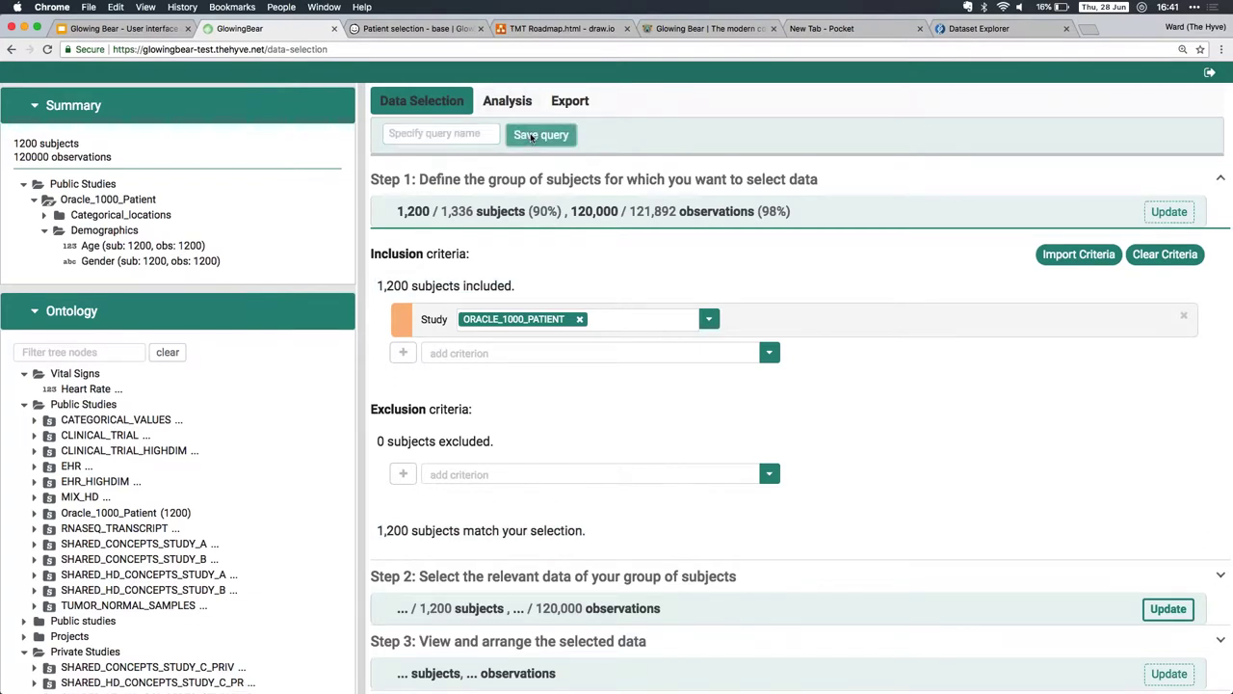
# Step: Show the saved queries, clear the current criteria and restore the selection from the query "Oracle study 1"
pyautogui.click(142, 110)
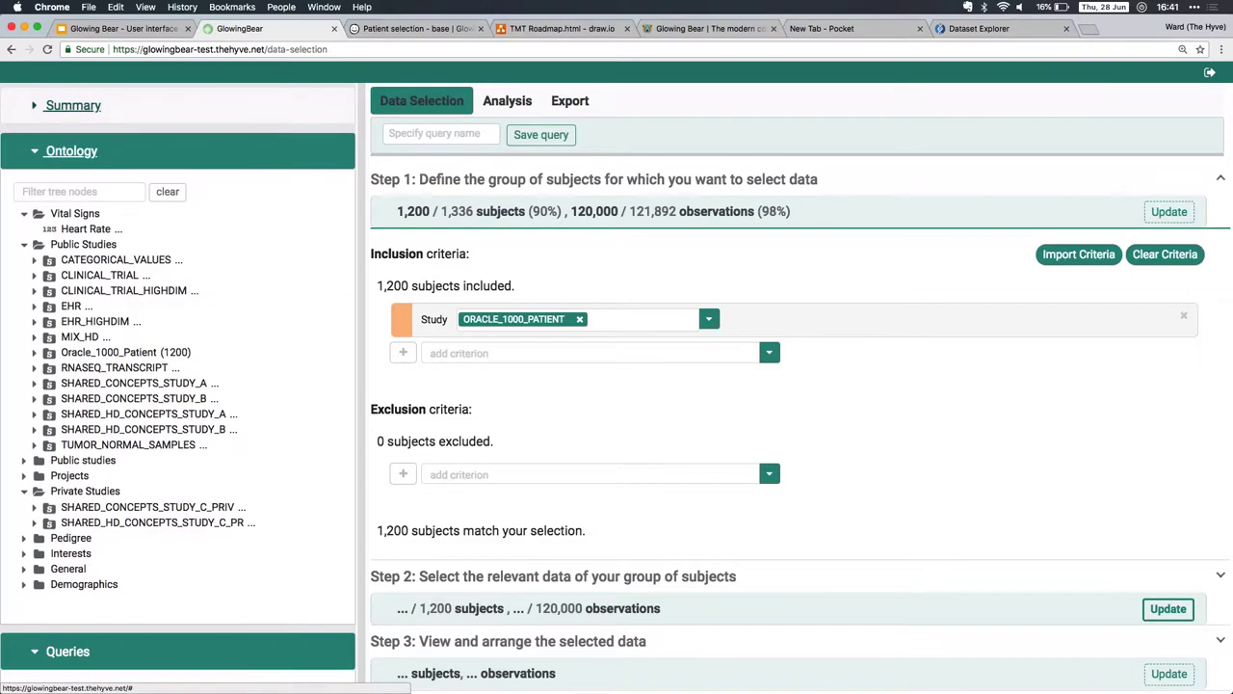
pyautogui.click(68, 649)
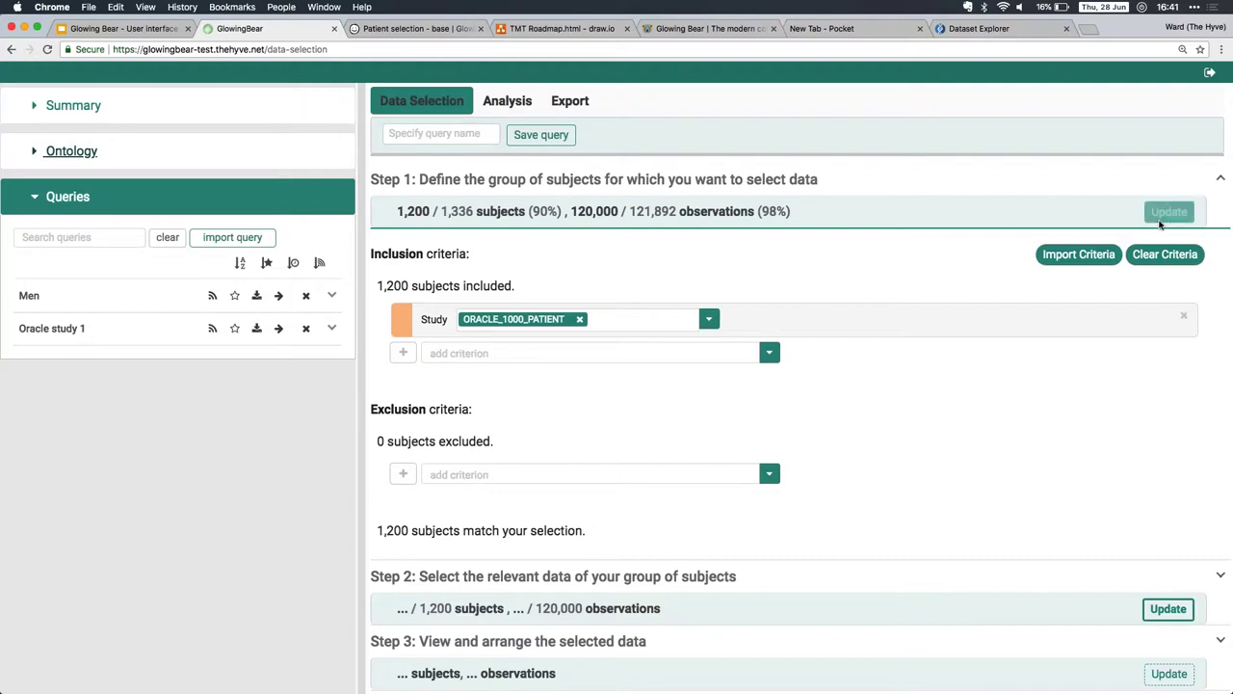
pyautogui.click(1165, 256)
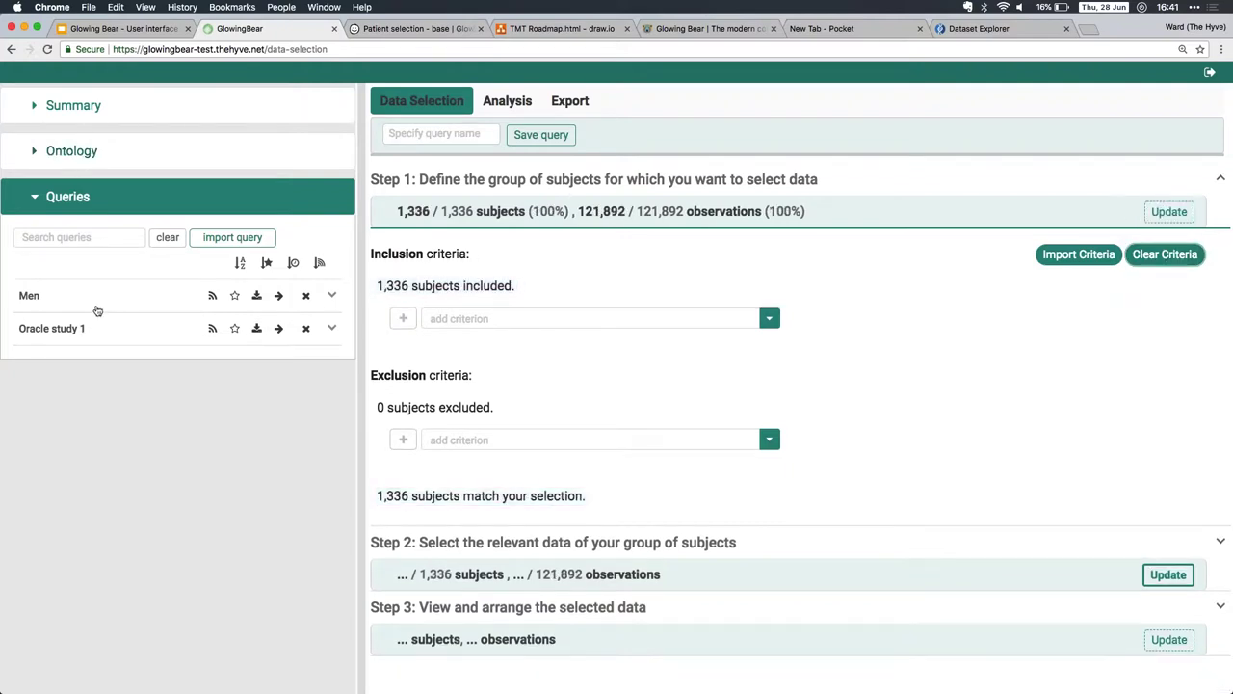
pyautogui.click(278, 330)
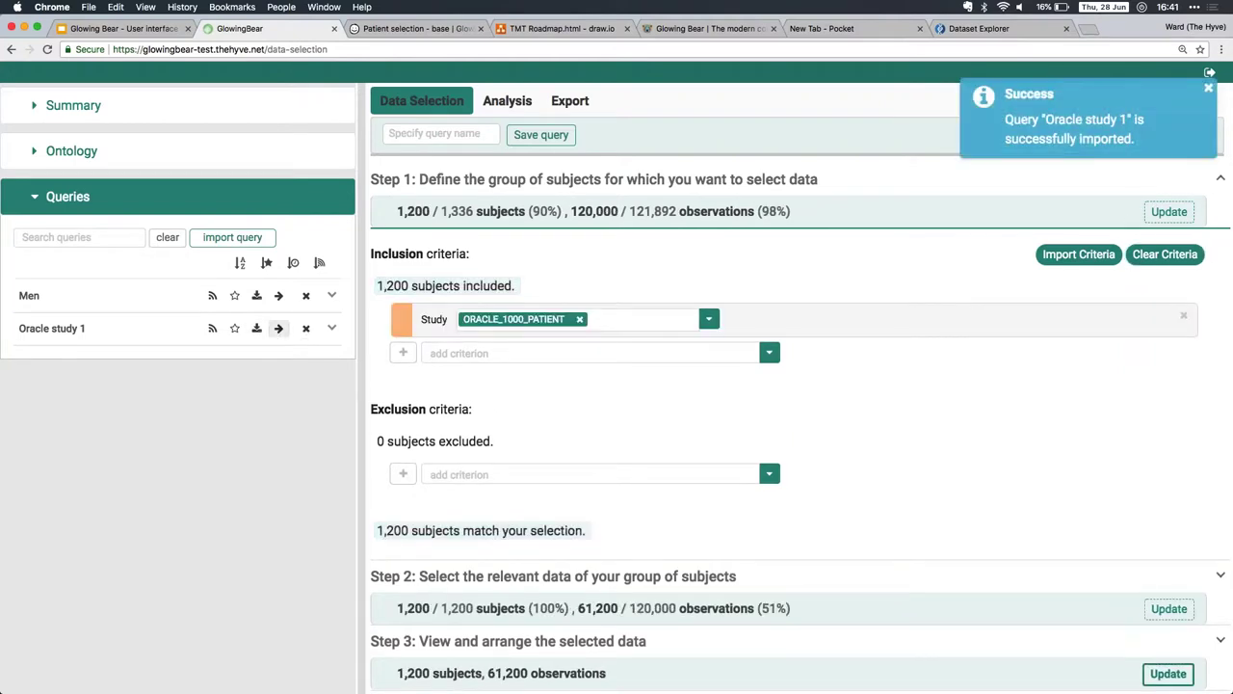
# Step: Clear the restored criteria, then subscribe to the query "Oracle study 1" and expand its subscription details
pyautogui.click(1168, 255)
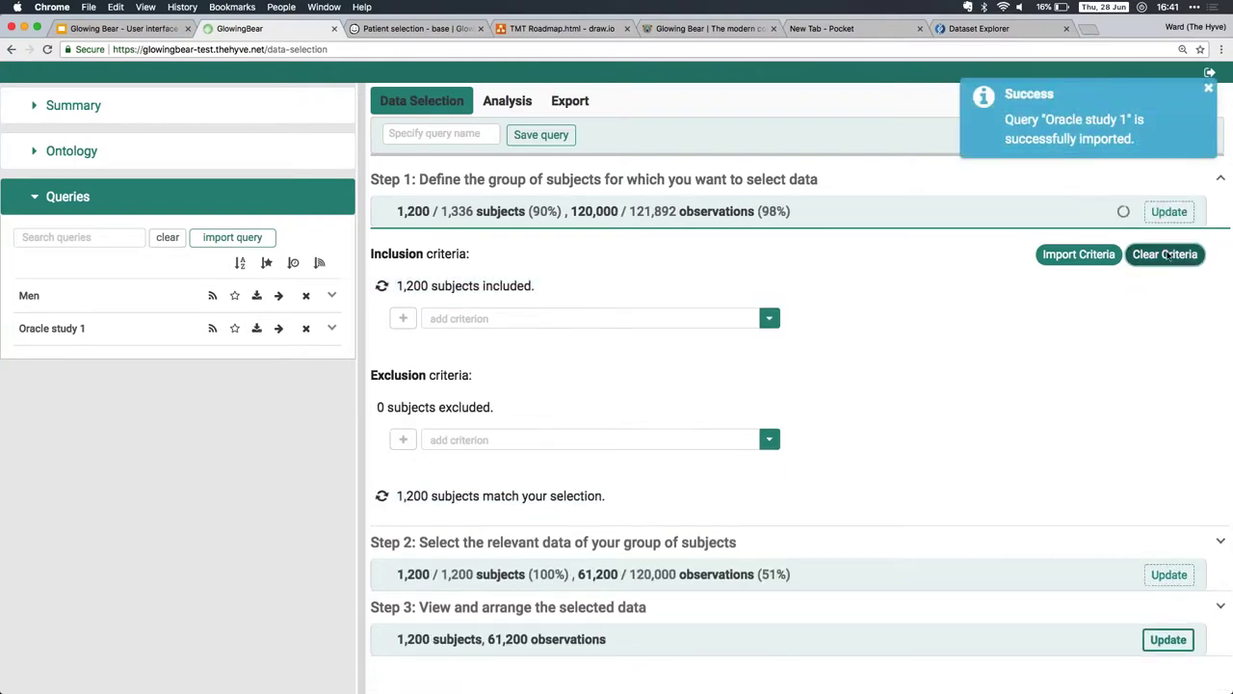
pyautogui.click(209, 328)
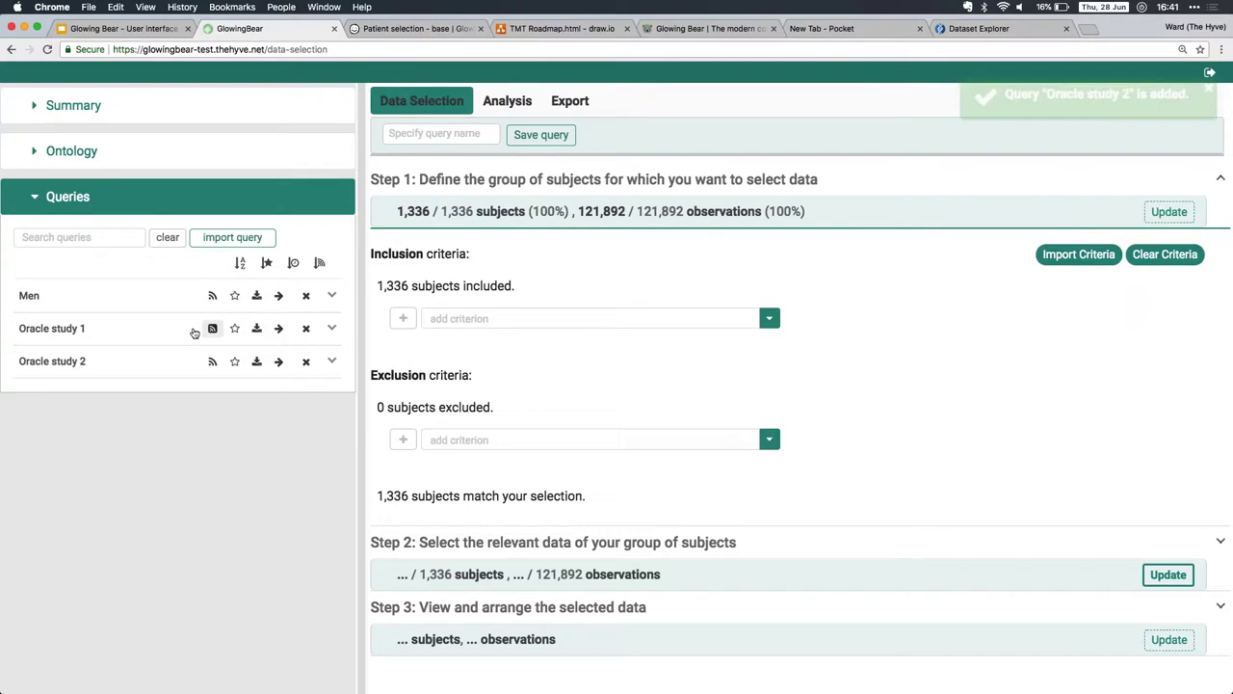
pyautogui.click(96, 334)
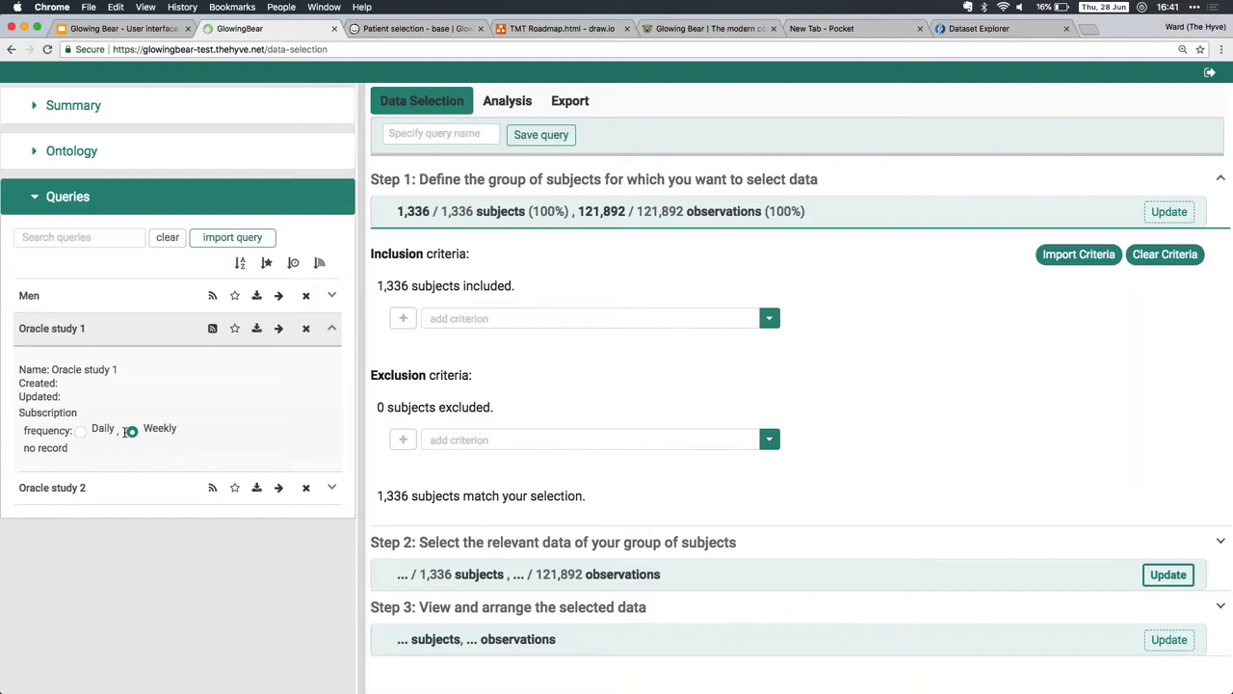
# Step: Switch to the Glowing Bear presentation in Google Slides and view the Cohort selection demo slide
pyautogui.click(120, 28)
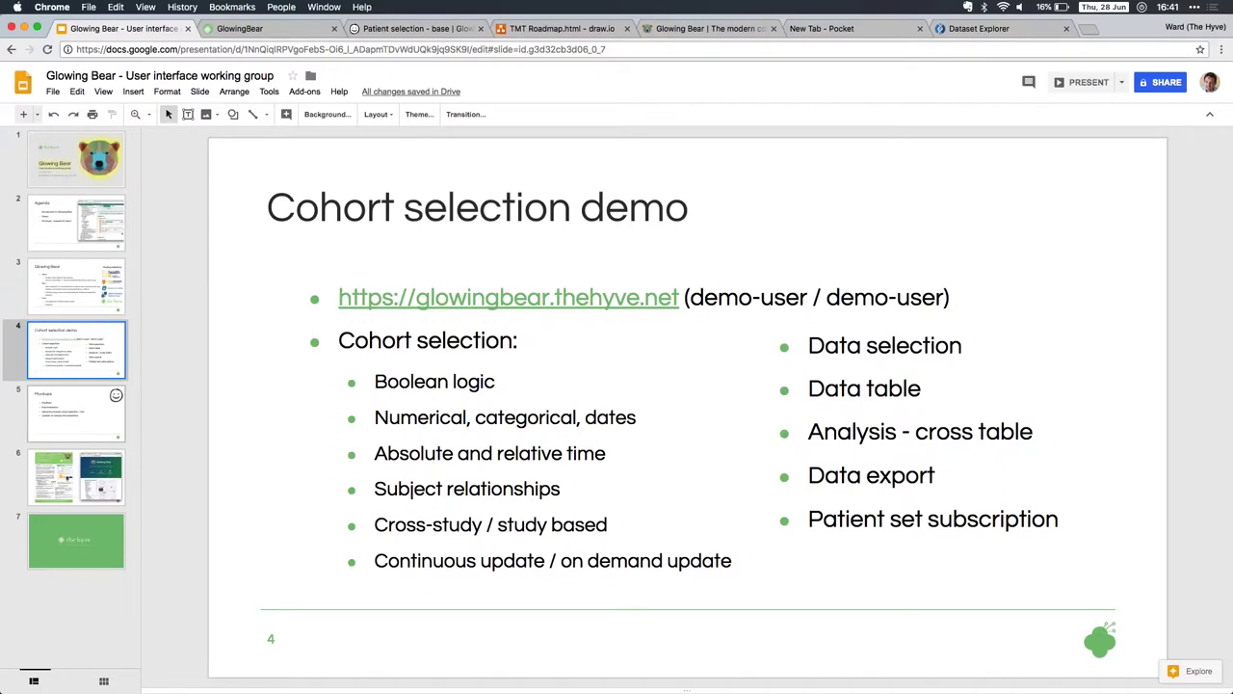
# Step: View the Mockups slide and the slide with the Glowing Bear poster and website, and return to the Mockups slide
pyautogui.click(77, 420)
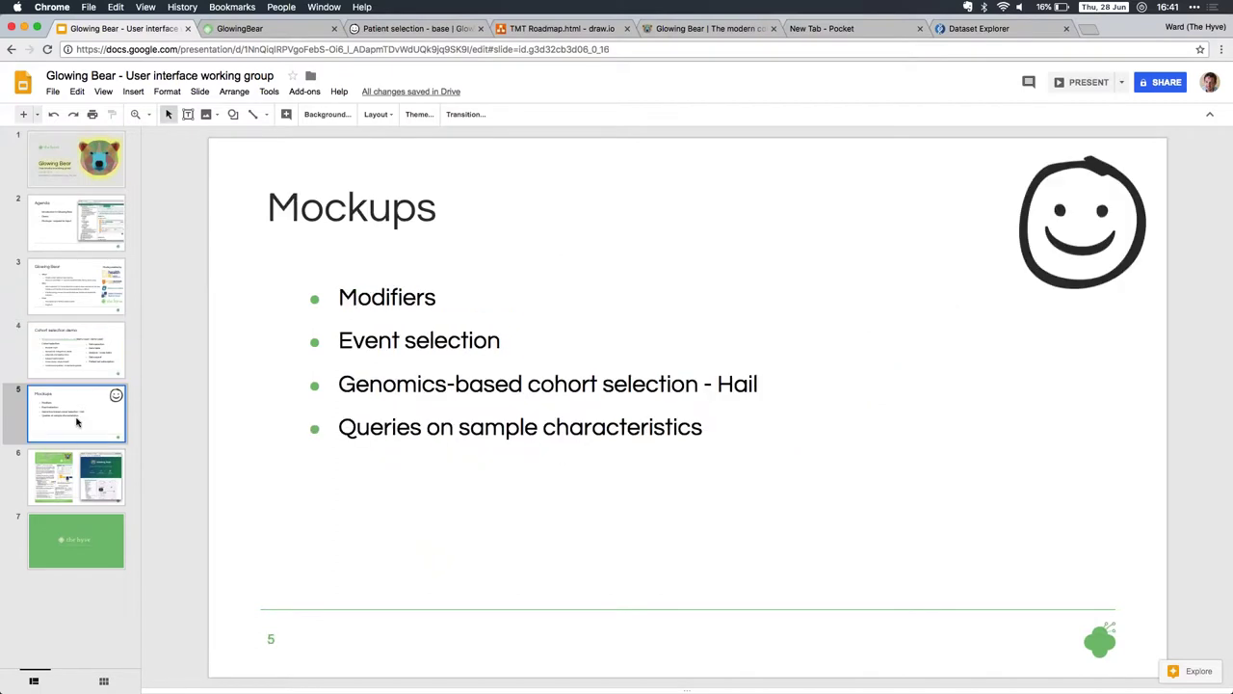
pyautogui.click(81, 484)
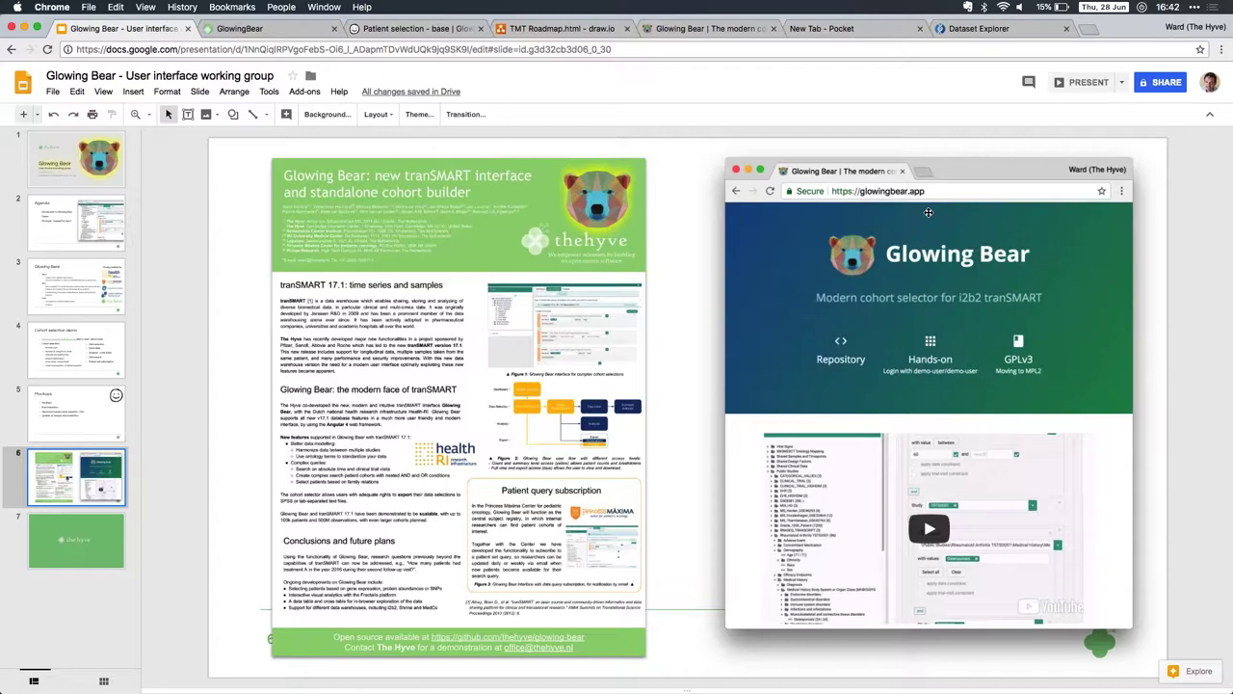
pyautogui.click(58, 404)
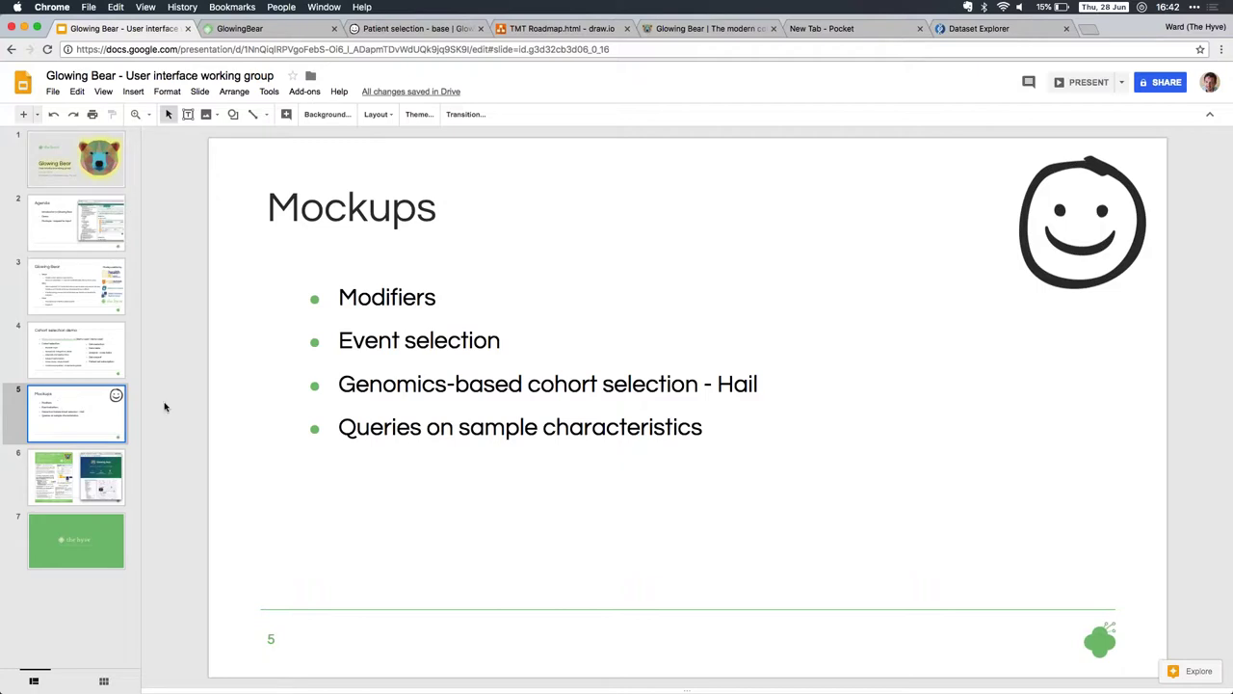
pyautogui.click(187, 396)
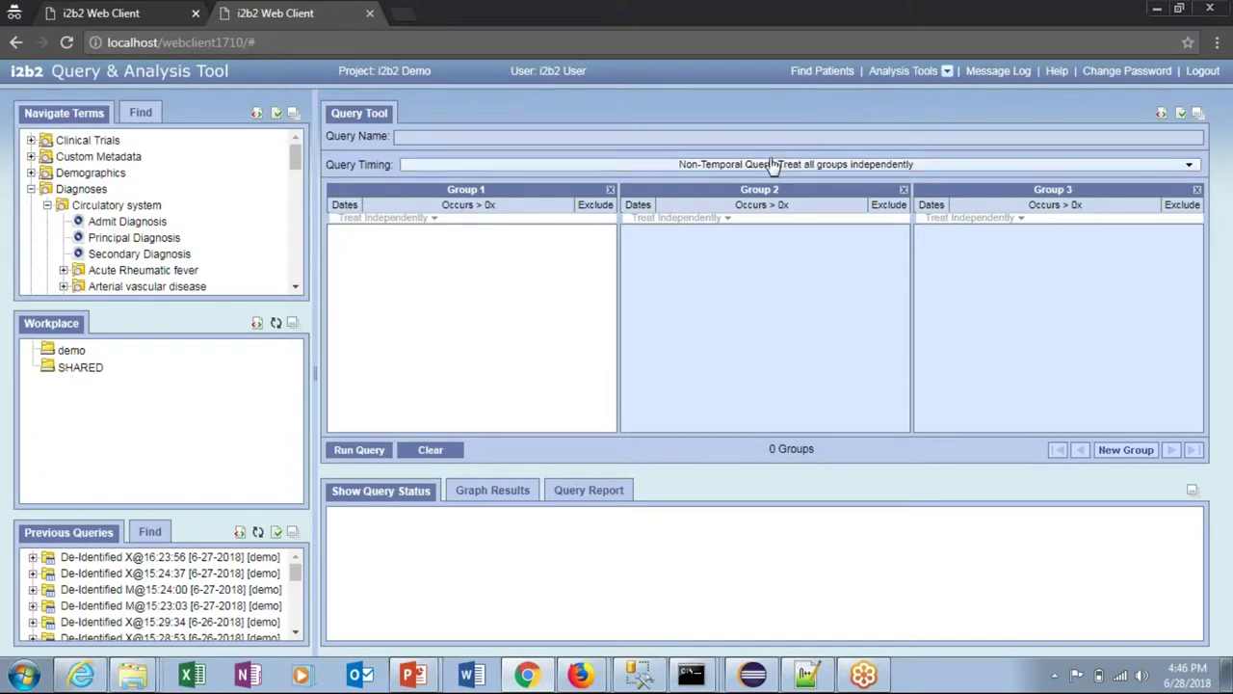
# Step: In the i2b2 Web Client, set the query timing to "Temporal Query: Define sequence of Events"
pyautogui.click(703, 168)
pyautogui.click(699, 117)
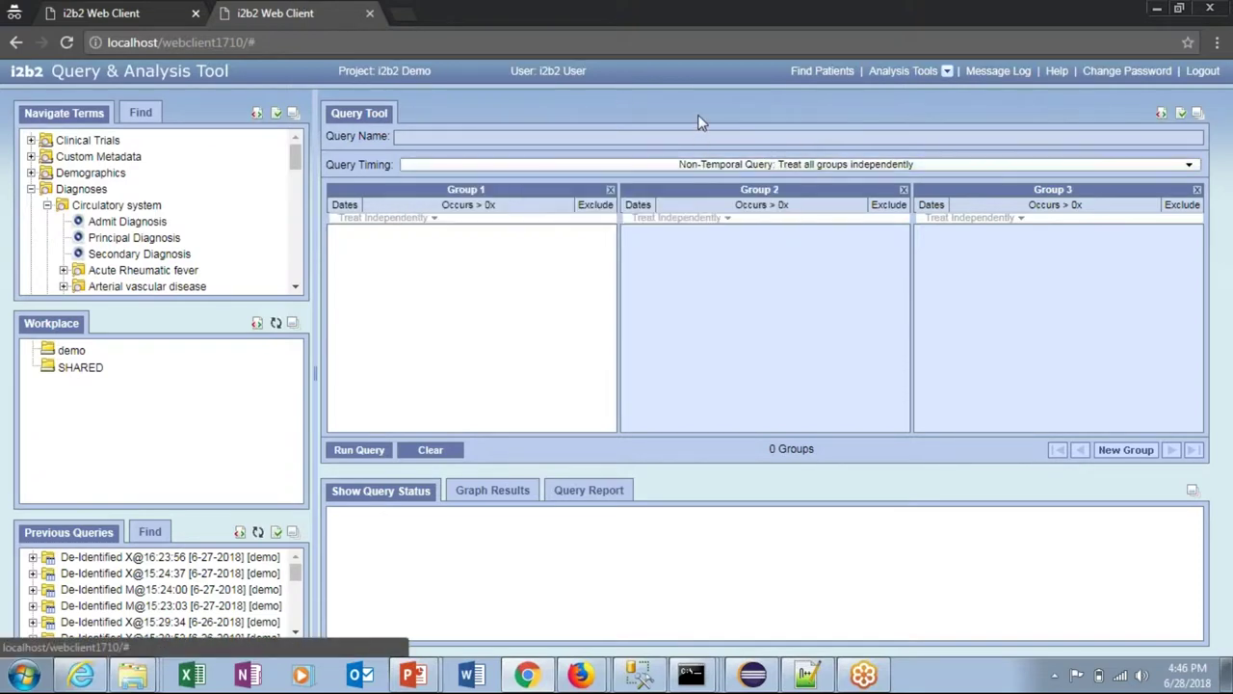
pyautogui.click(620, 169)
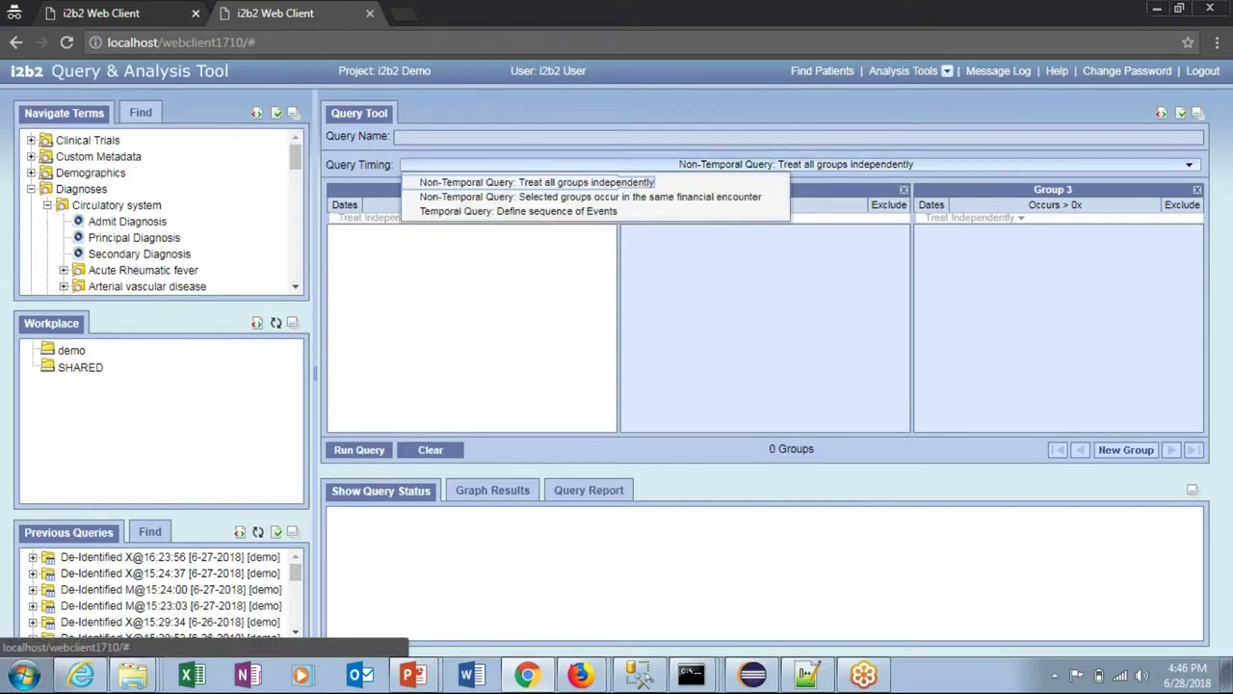
pyautogui.click(590, 213)
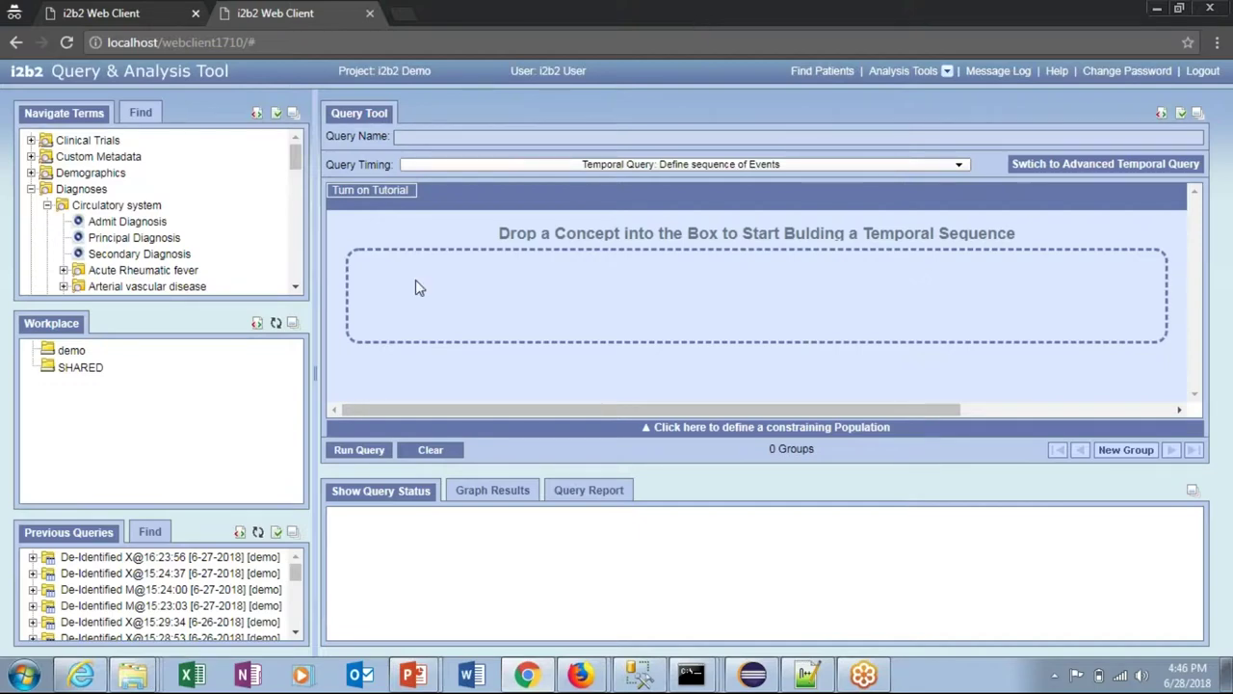
# Step: Add Hypertensive disease as Observation A and Ischemic heart disease as Observation B of the temporal sequence
pyautogui.click(296, 287)
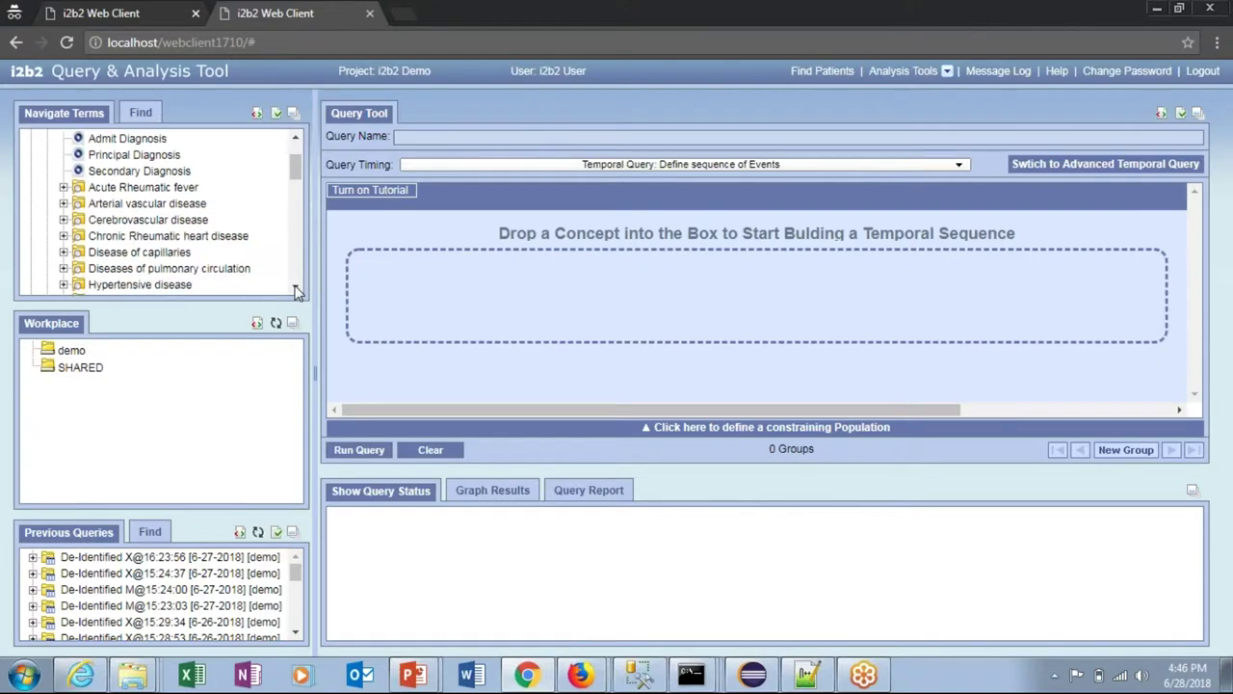
pyautogui.click(296, 289)
pyautogui.moveTo(183, 262); pyautogui.dragTo(432, 275)
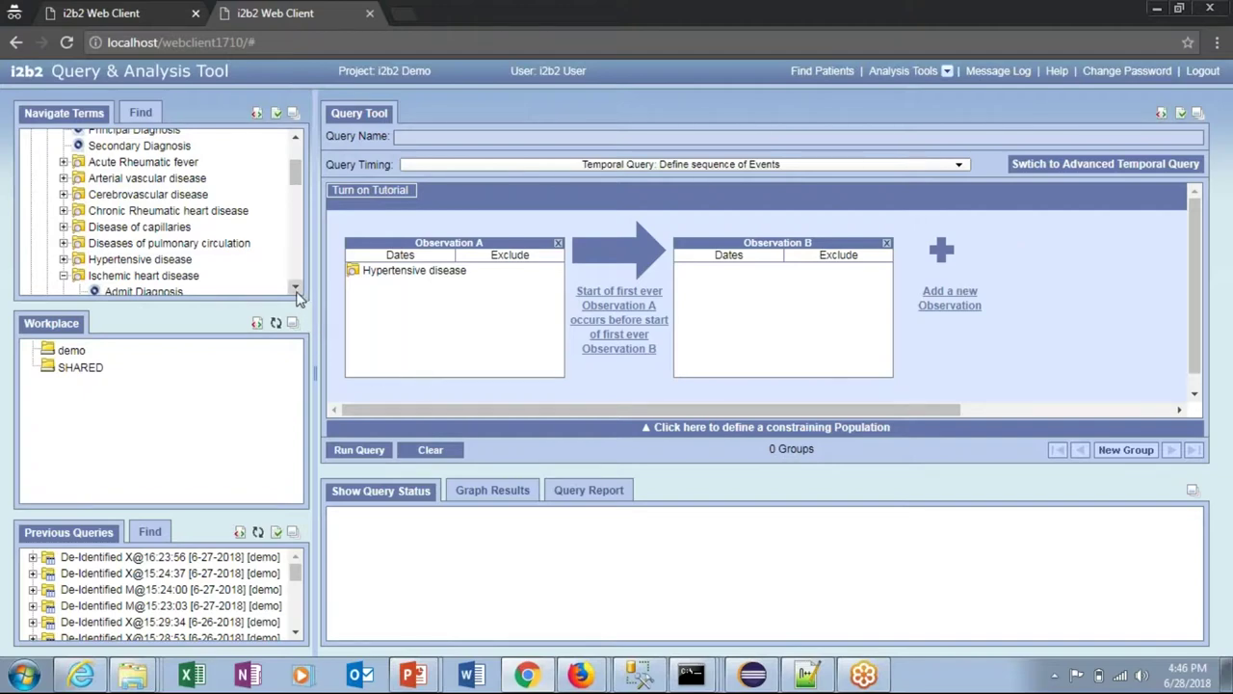
pyautogui.moveTo(187, 276); pyautogui.dragTo(959, 286)
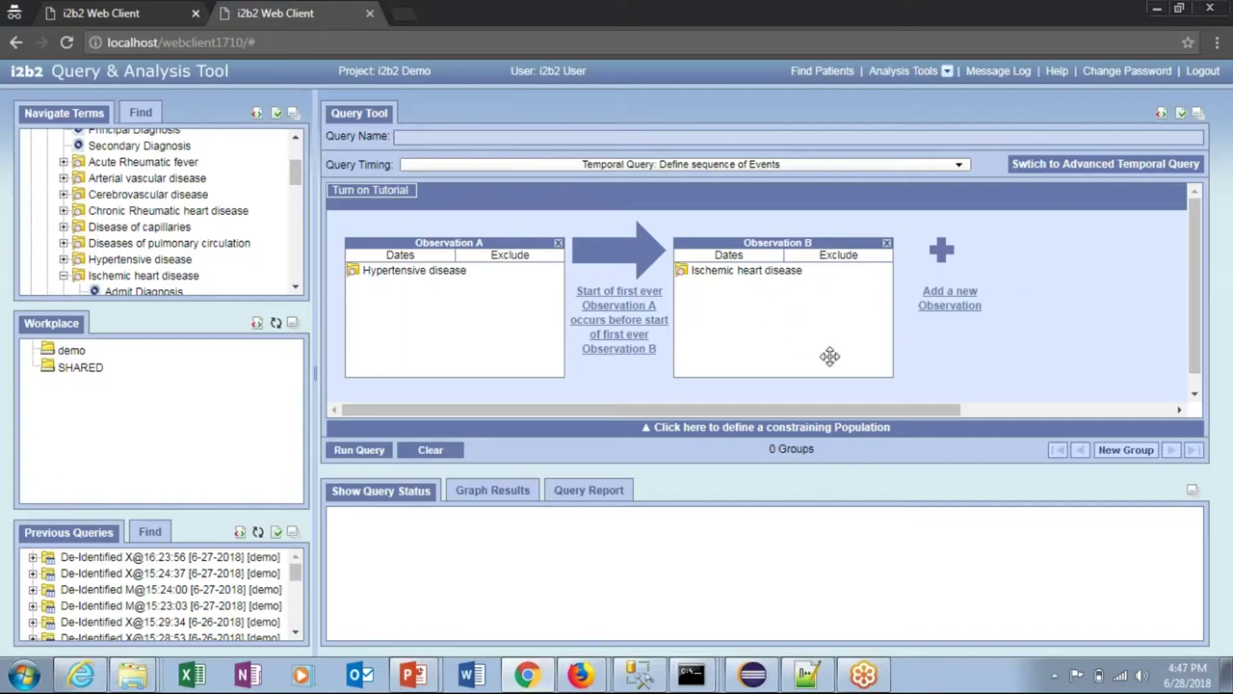
# Step: Examine the temporal relationship options between Observations A and B: start or end, first or last occurrence, and the order of occurrence
pyautogui.click(618, 342)
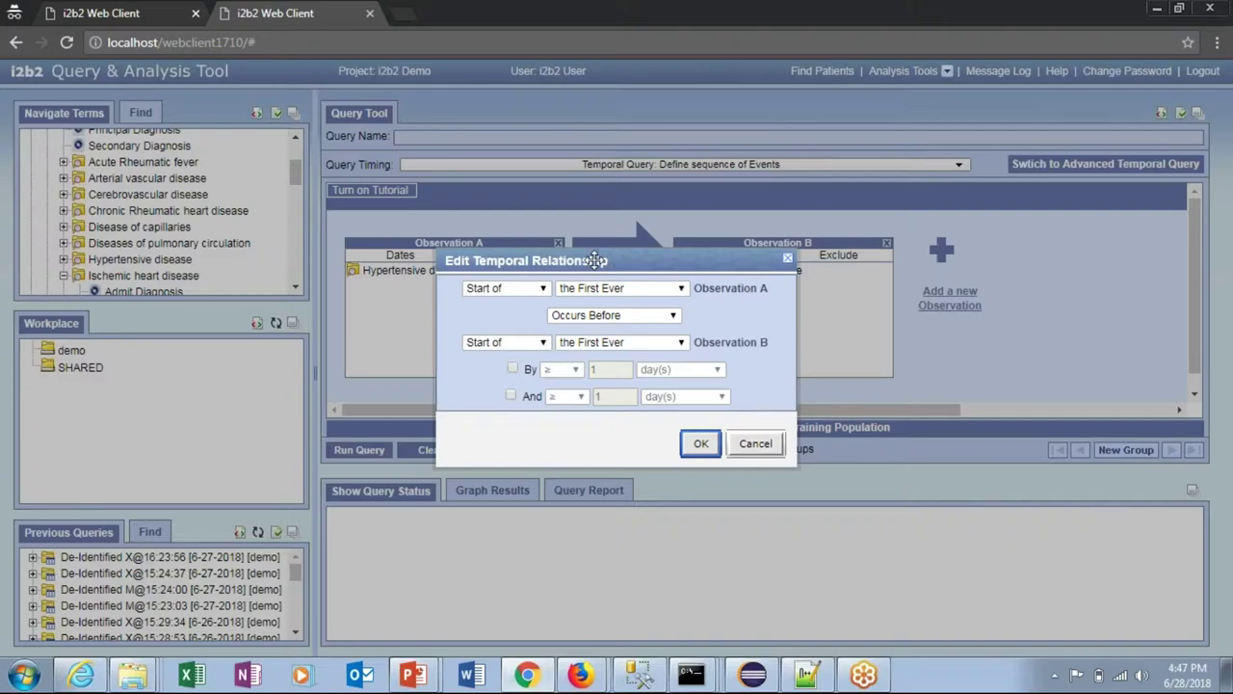
pyautogui.moveTo(594, 260); pyautogui.dragTo(557, 367)
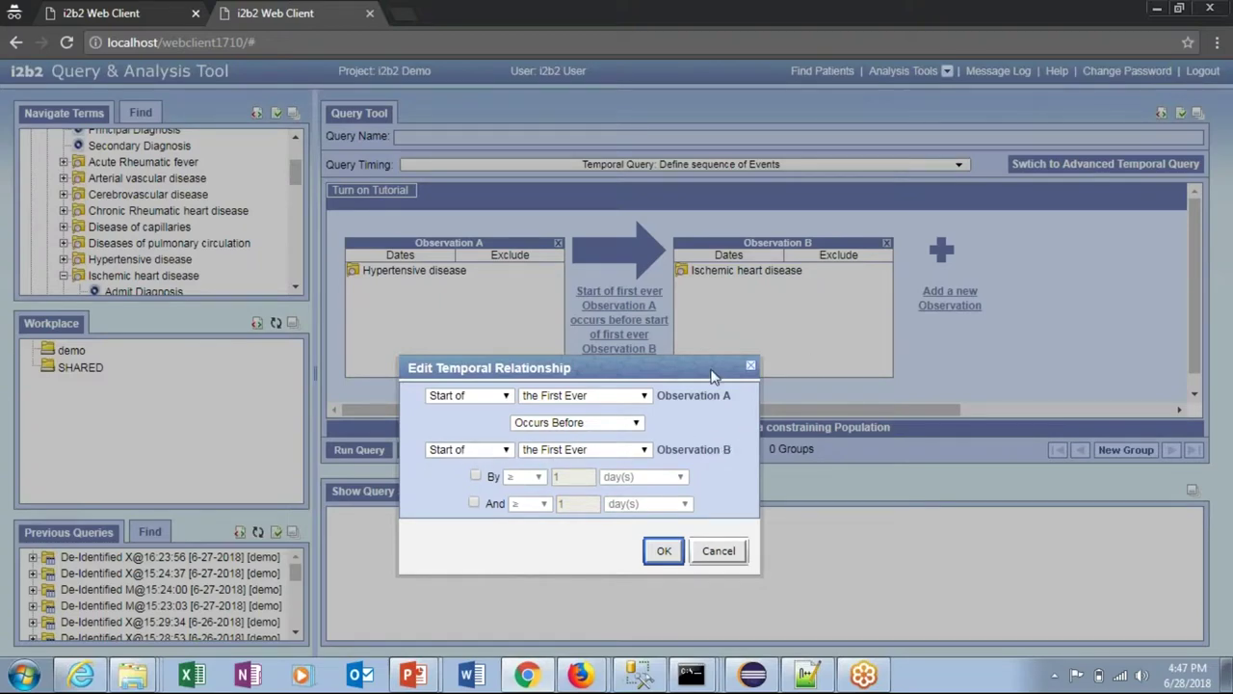
pyautogui.click(505, 396)
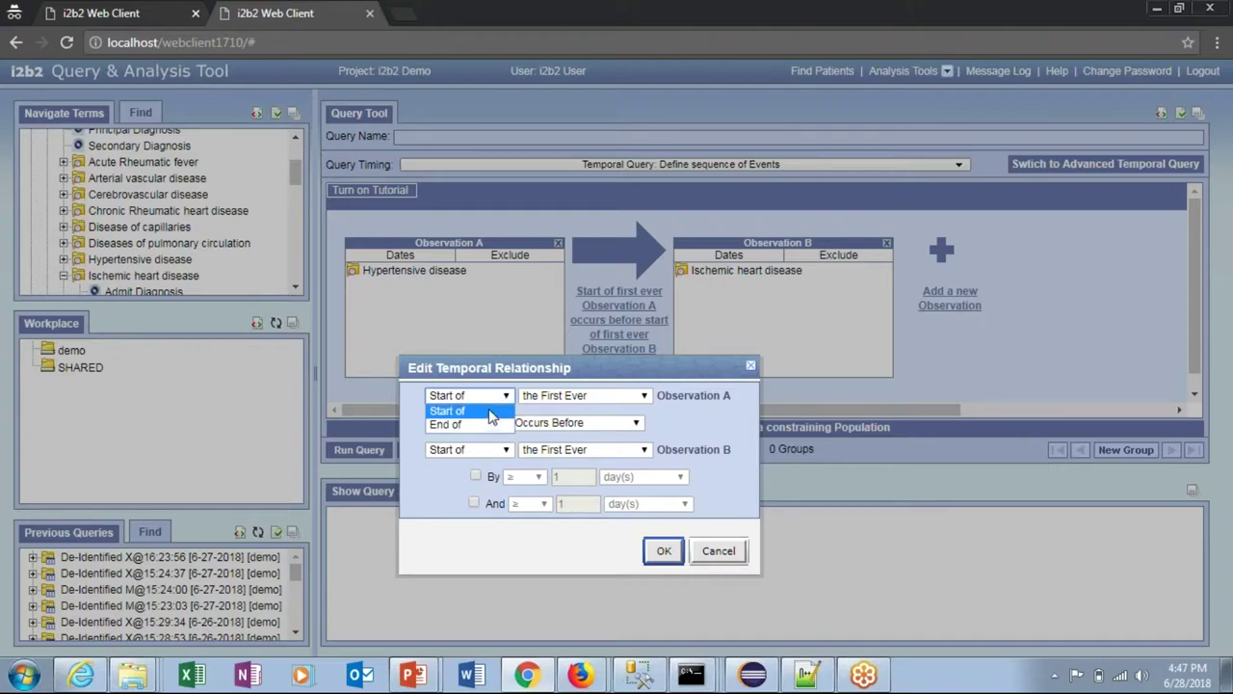
pyautogui.click(488, 410)
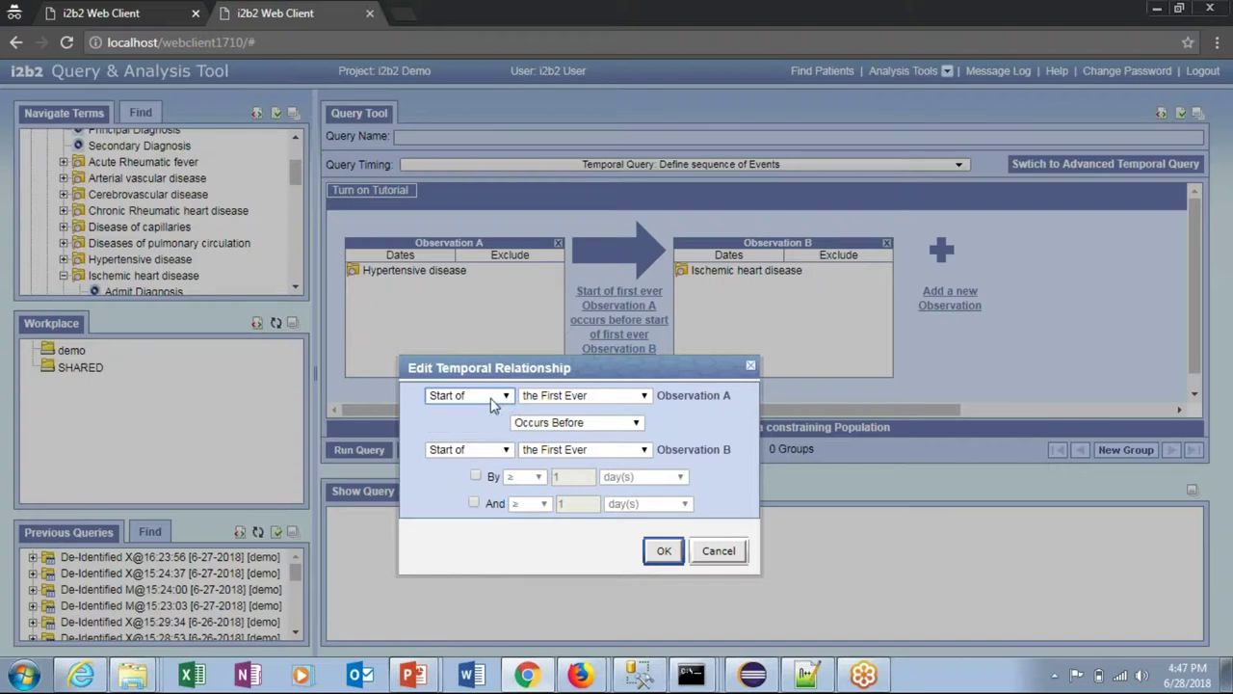
pyautogui.click(588, 394)
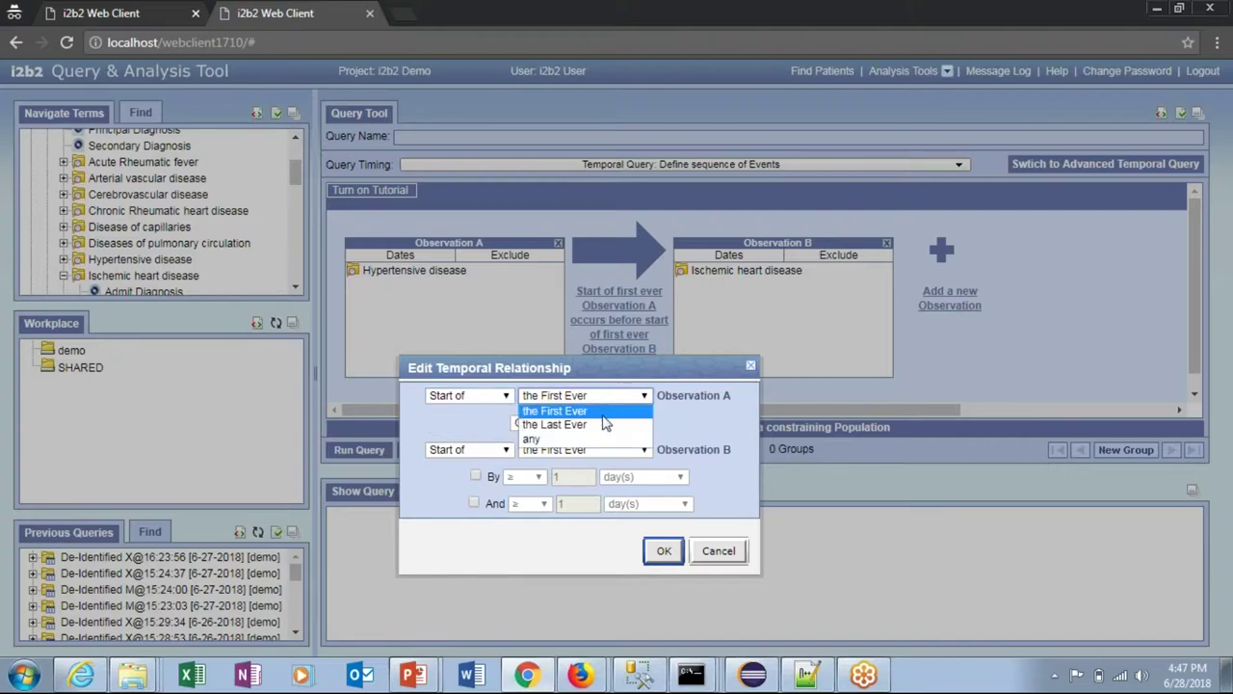
pyautogui.click(608, 411)
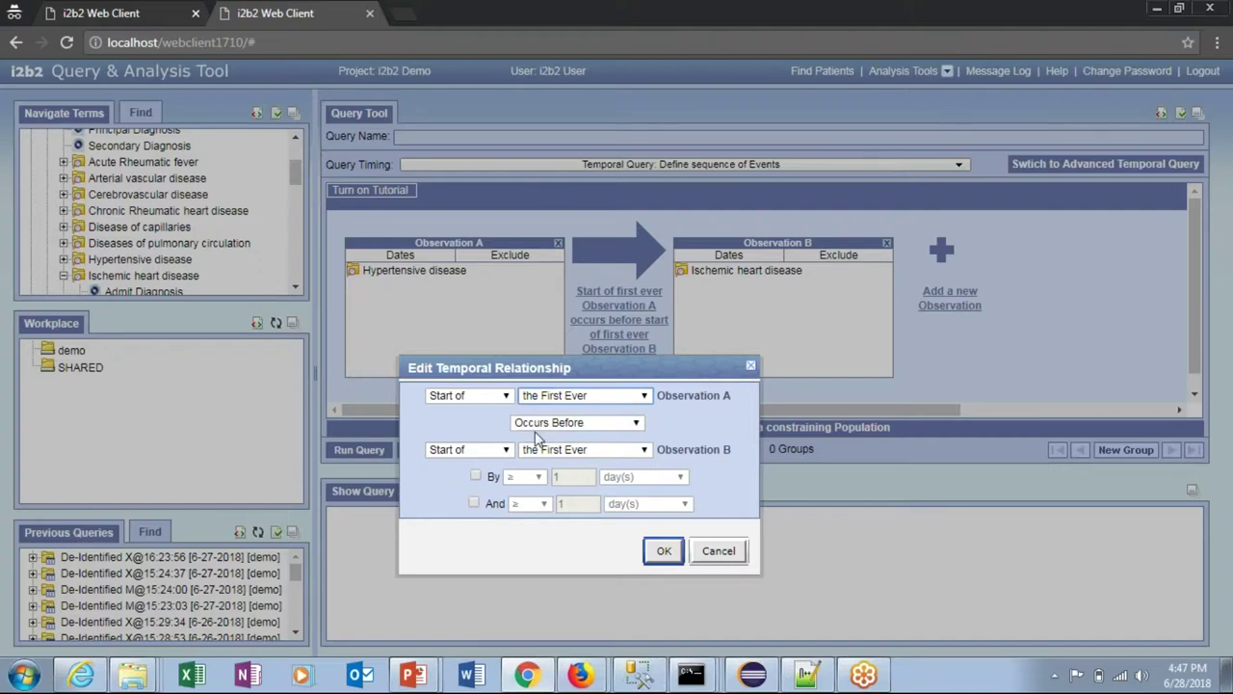
pyautogui.click(568, 430)
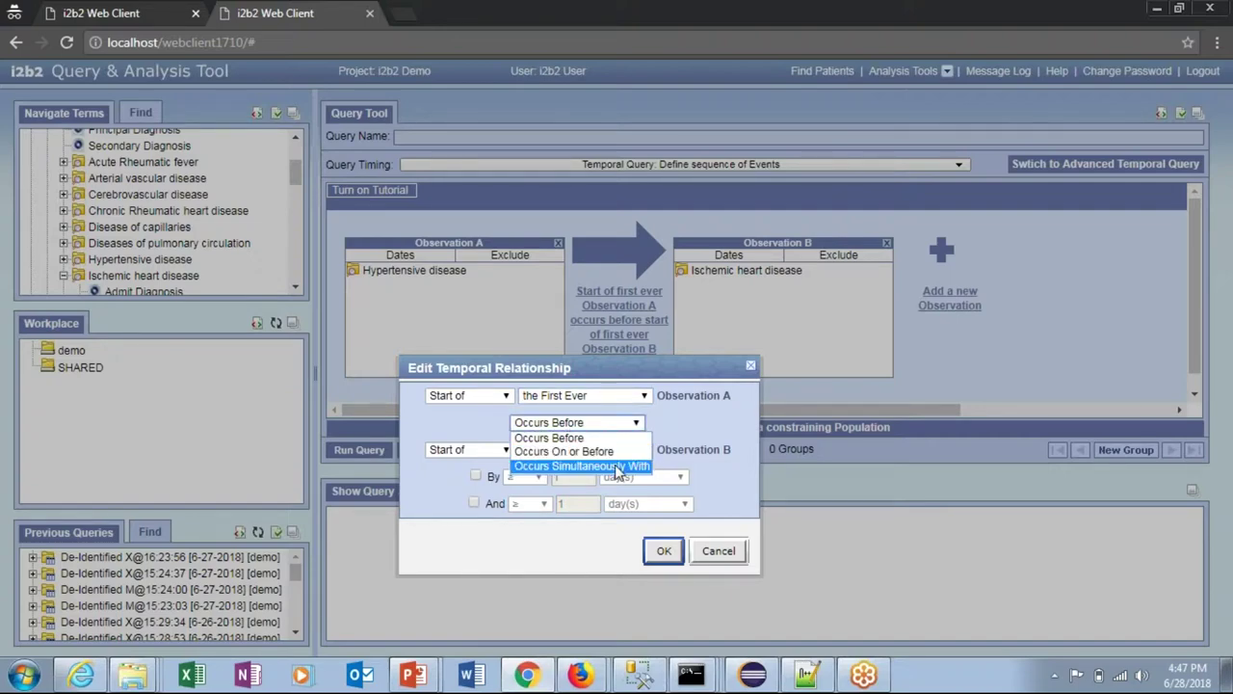
pyautogui.click(547, 437)
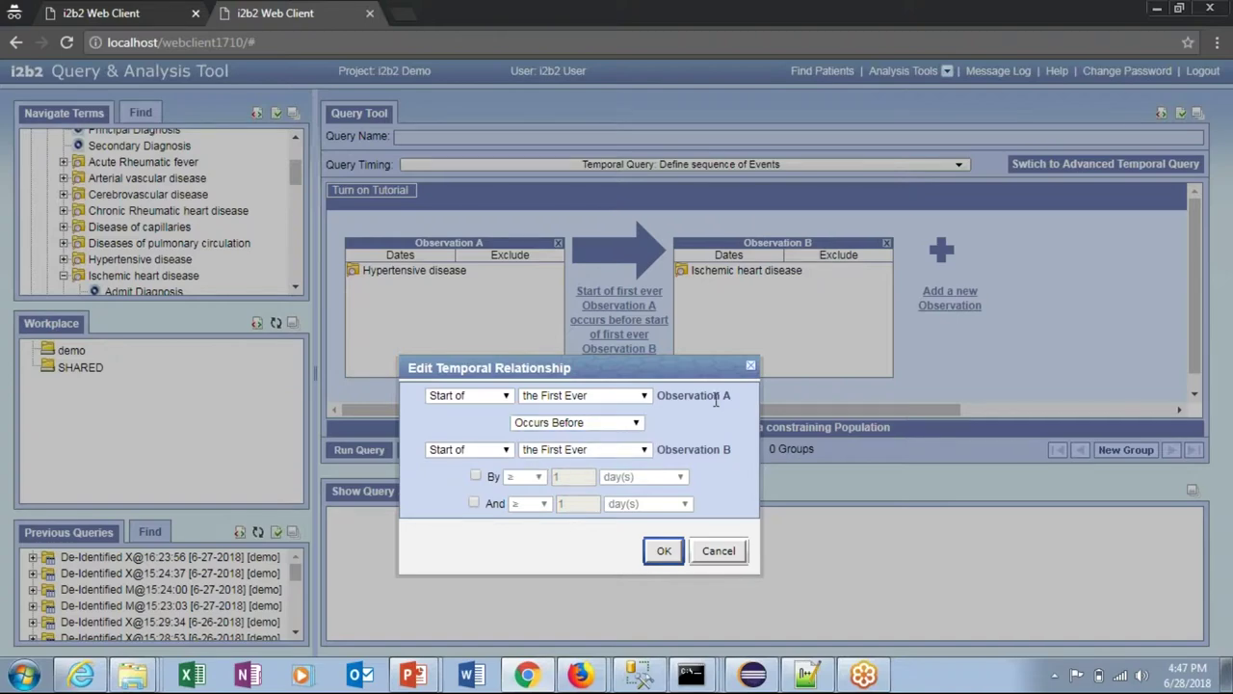
# Step: Try limiting the interval between the observations to ≥ 1 day and ≤ 1 day, and discard the relationship changes
pyautogui.click(474, 476)
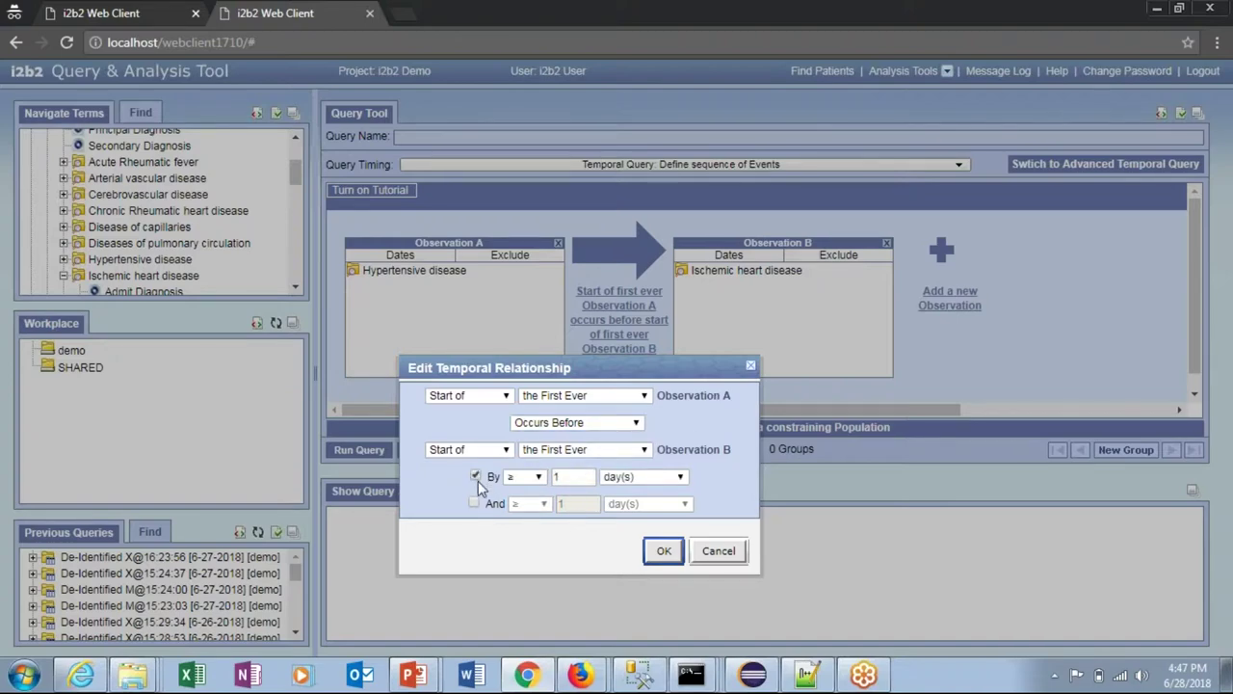
pyautogui.click(636, 476)
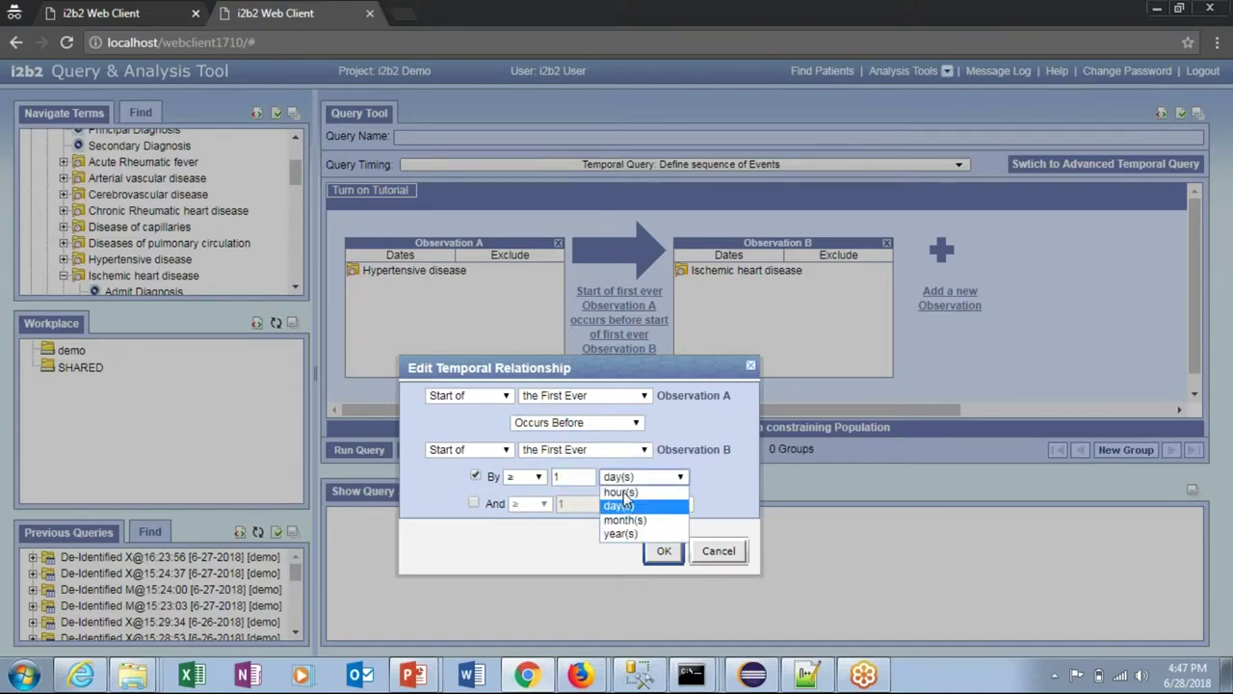
pyautogui.click(706, 490)
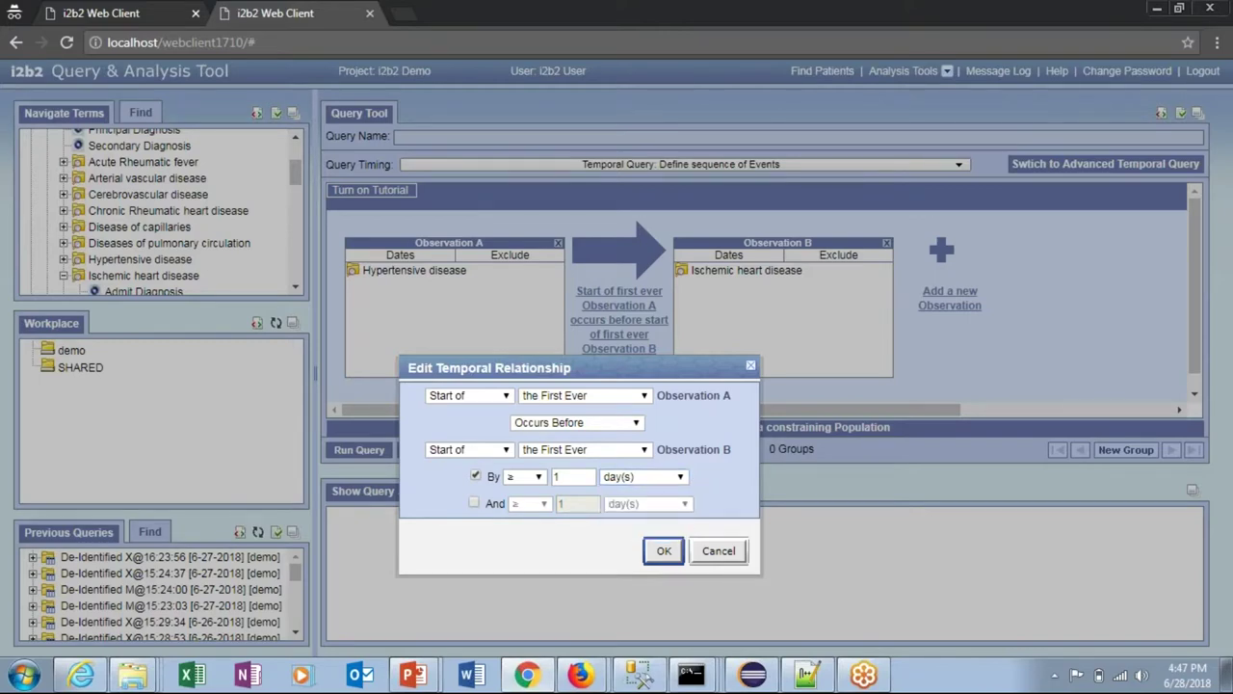
pyautogui.click(473, 503)
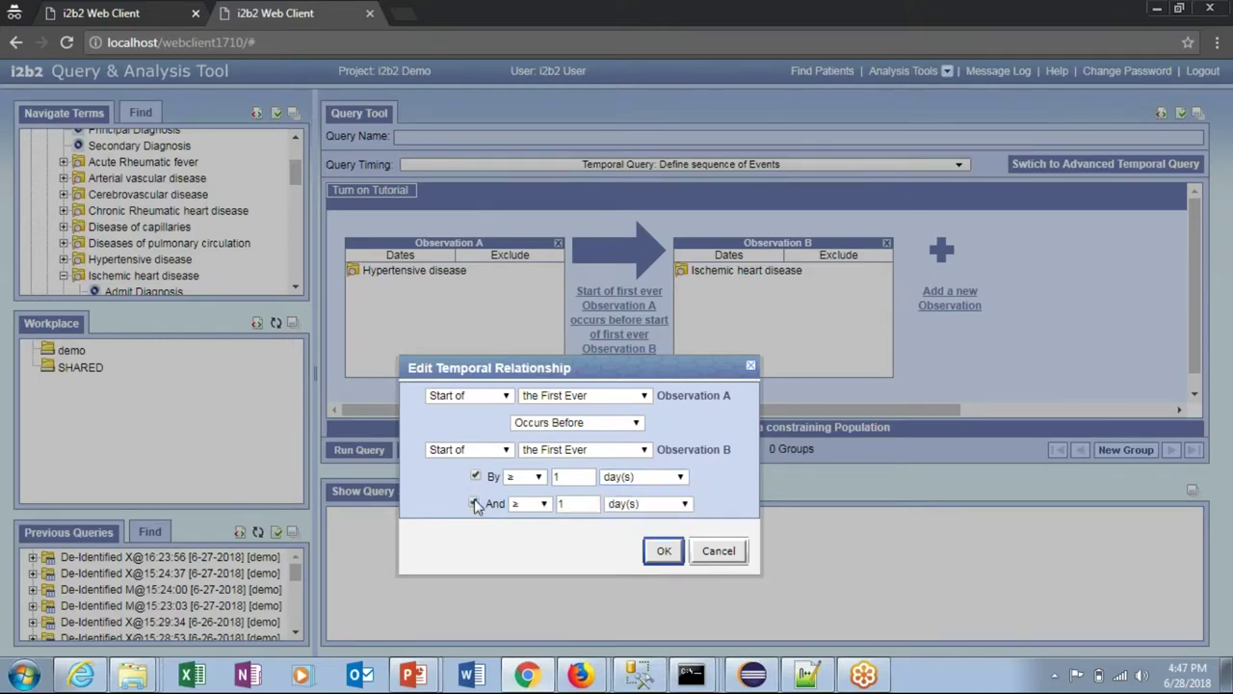
pyautogui.click(530, 504)
pyautogui.click(528, 561)
pyautogui.click(679, 503)
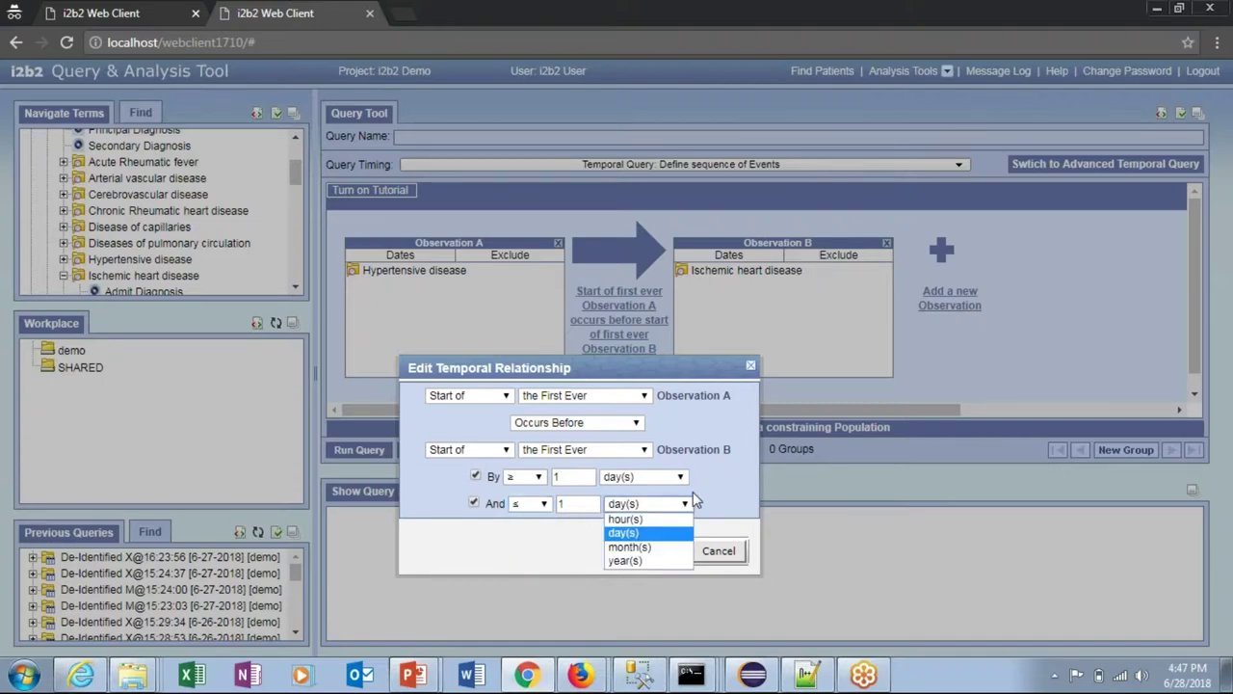
pyautogui.click(727, 491)
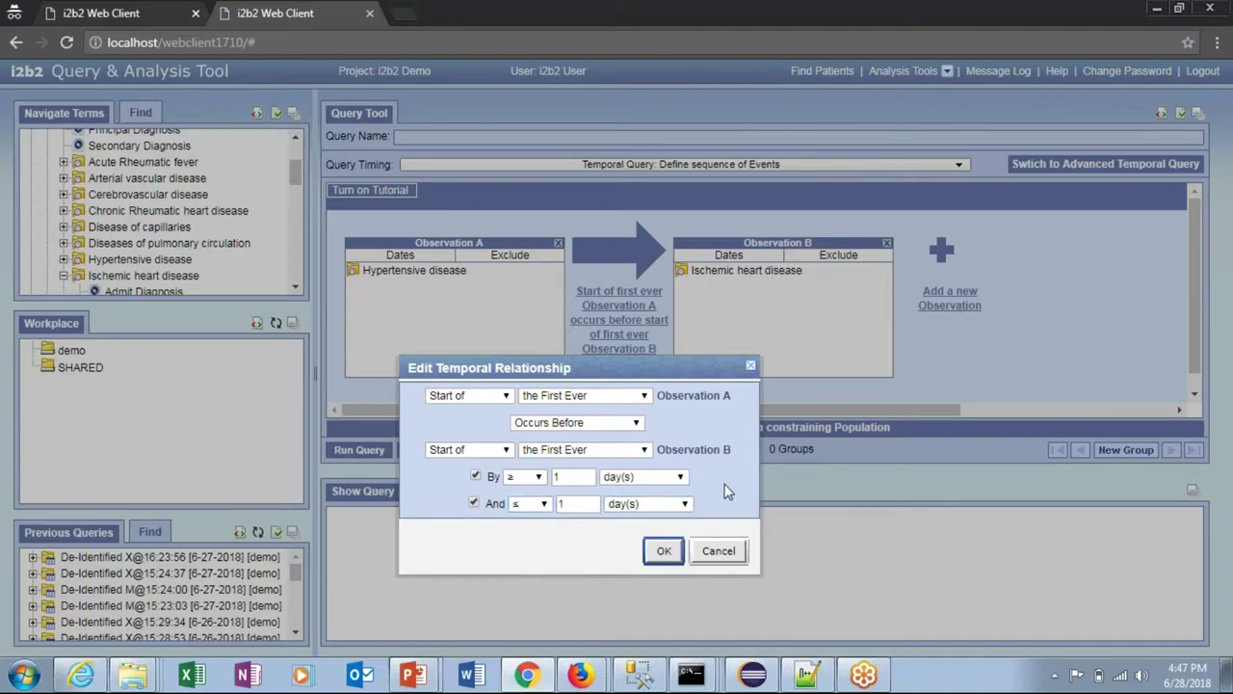
pyautogui.click(637, 424)
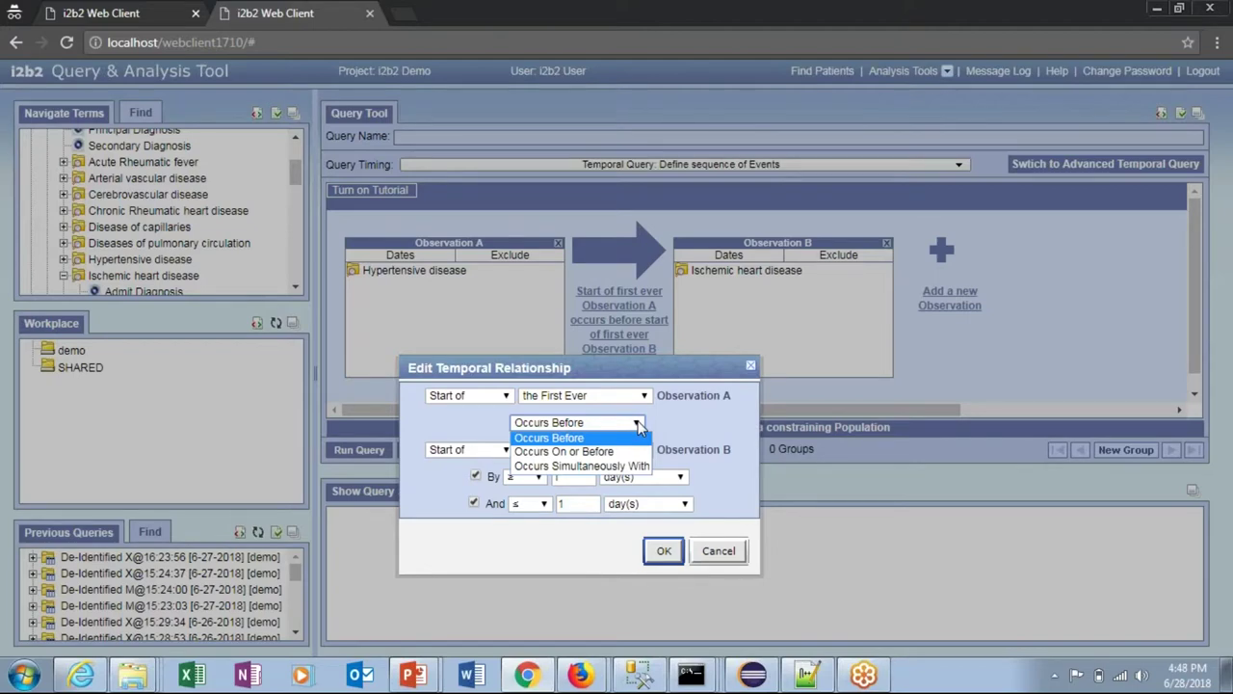
pyautogui.click(716, 550)
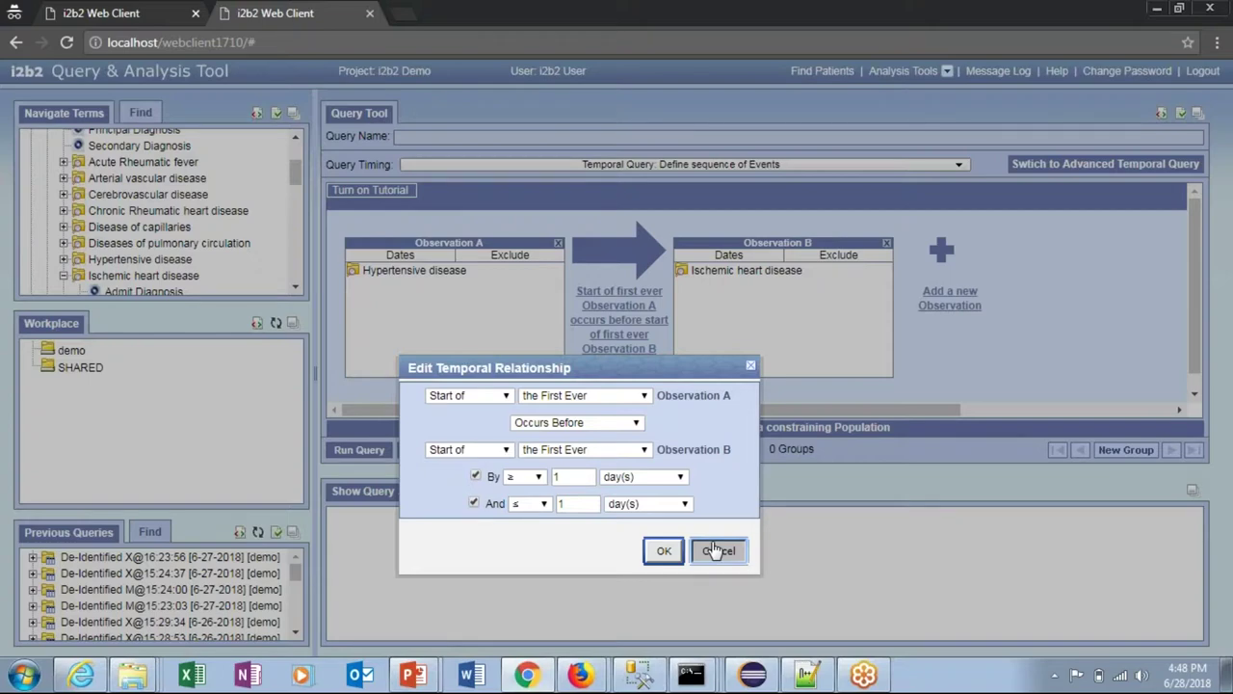
pyautogui.click(715, 550)
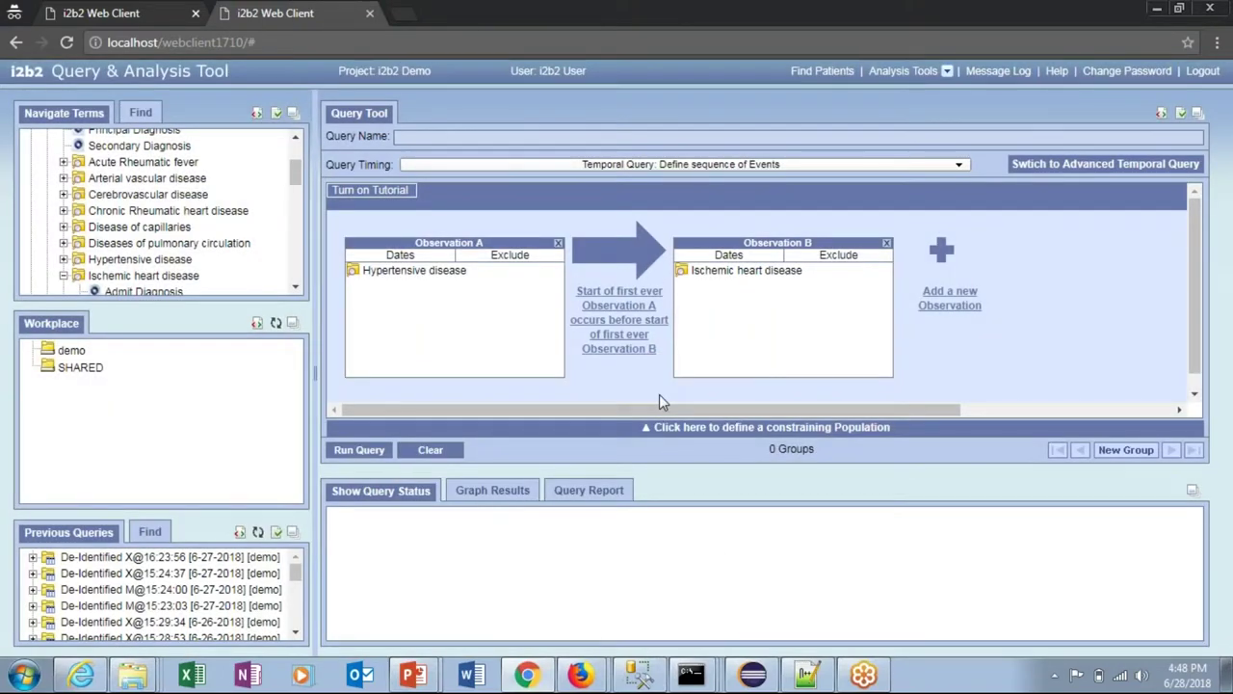
# Step: Move Hypertensive disease after Ischemic heart disease in the sequence and add a third observation containing Disease of capillaries
pyautogui.moveTo(499, 332); pyautogui.dragTo(826, 341)
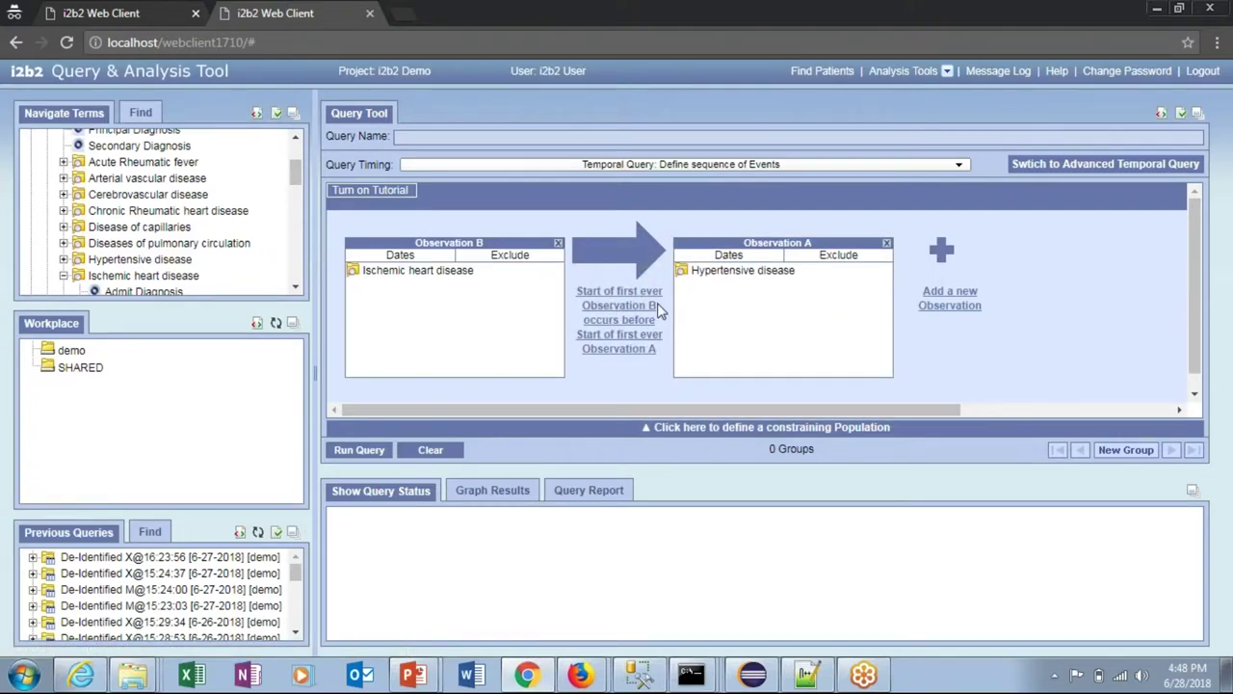
pyautogui.click(928, 319)
pyautogui.moveTo(154, 229); pyautogui.dragTo(1050, 306)
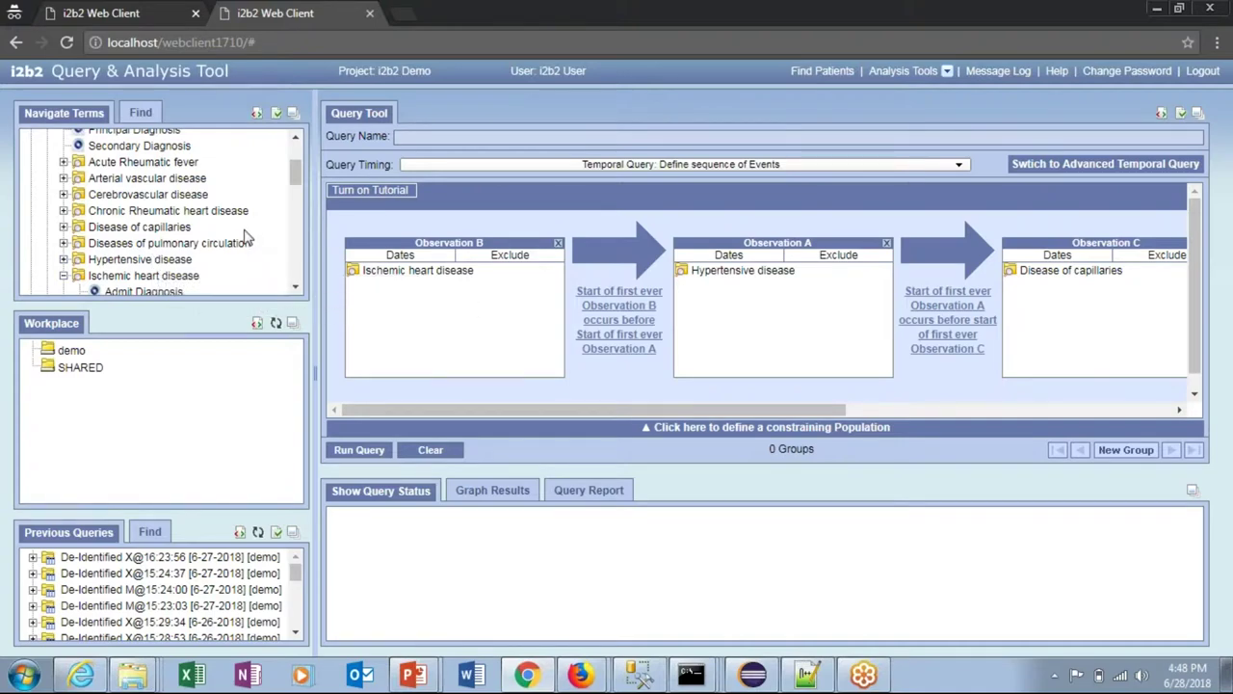
# Step: Add Chronic Rheumatic heart disease to Observation B and constrain that whole observation to dates from 12/01/1979
pyautogui.moveTo(210, 214); pyautogui.dragTo(453, 306)
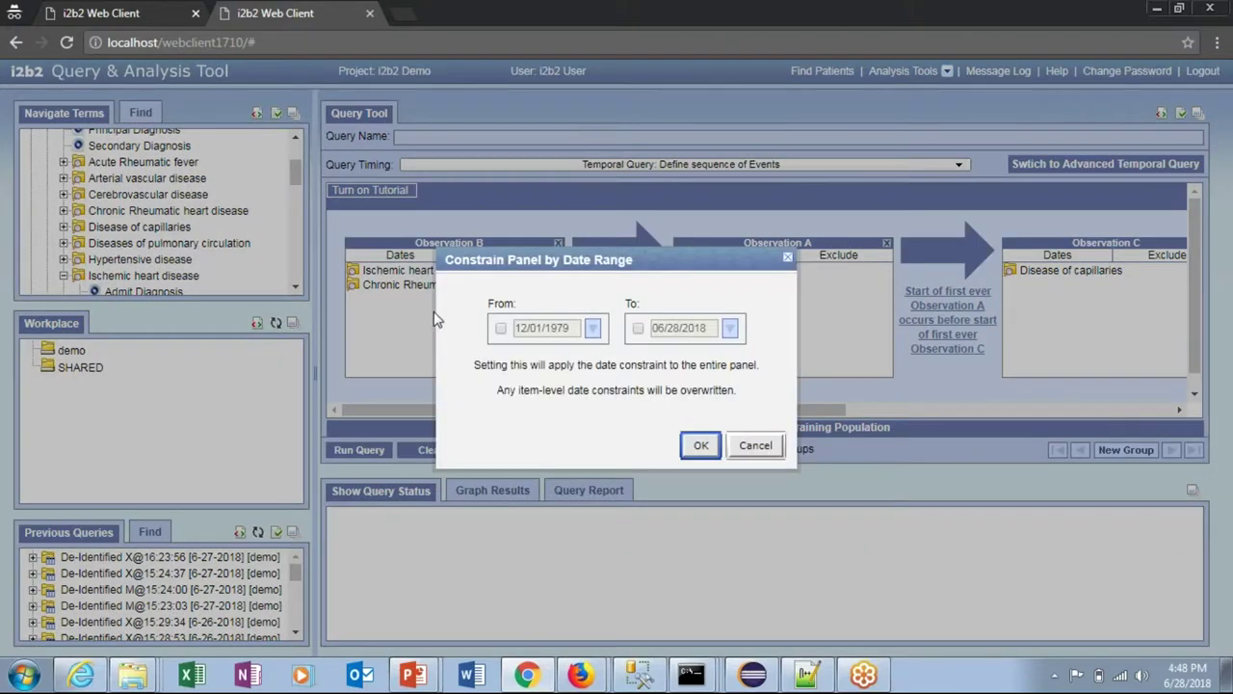
pyautogui.click(414, 255)
pyautogui.click(500, 328)
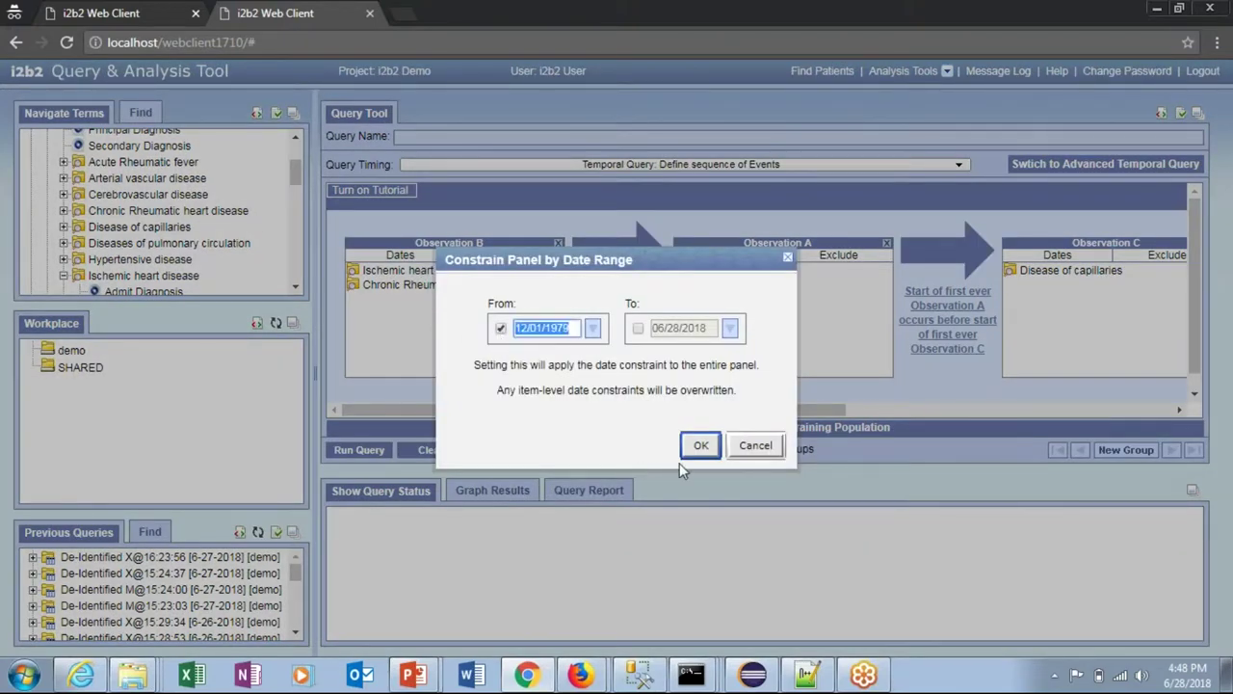
pyautogui.click(700, 445)
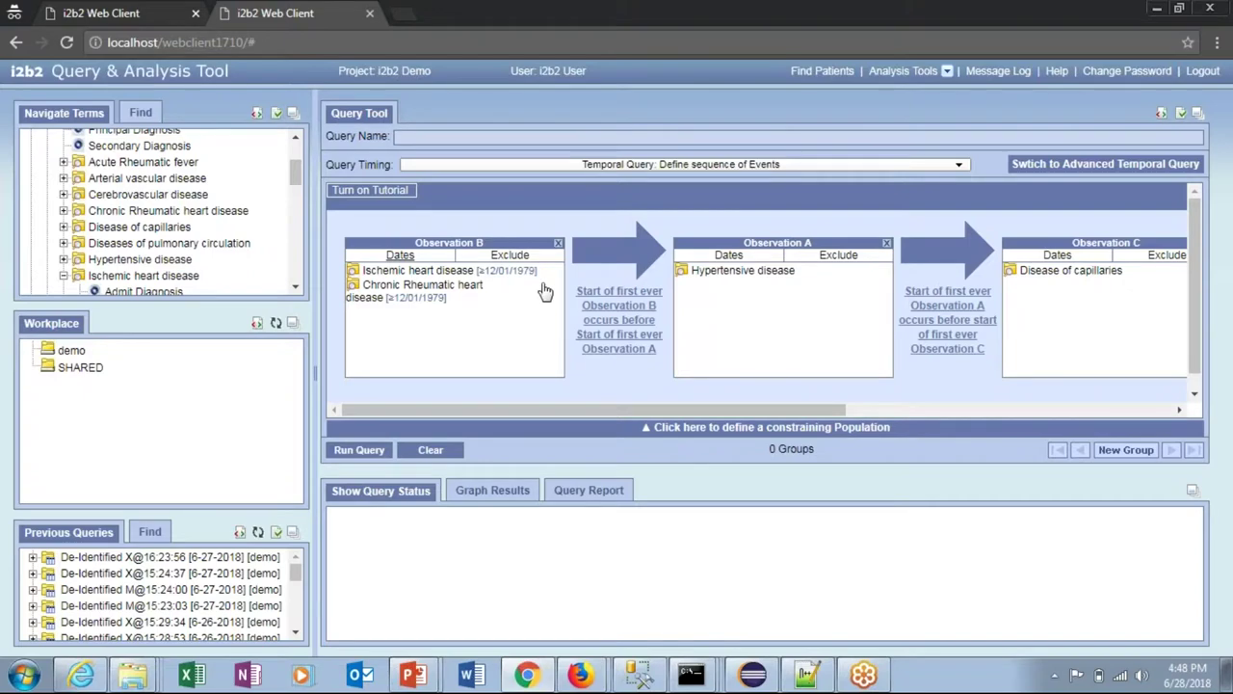
# Step: Exclude Observation A's Hypertensive disease, and show the constraining population groups in the enlarged query area
pyautogui.click(838, 255)
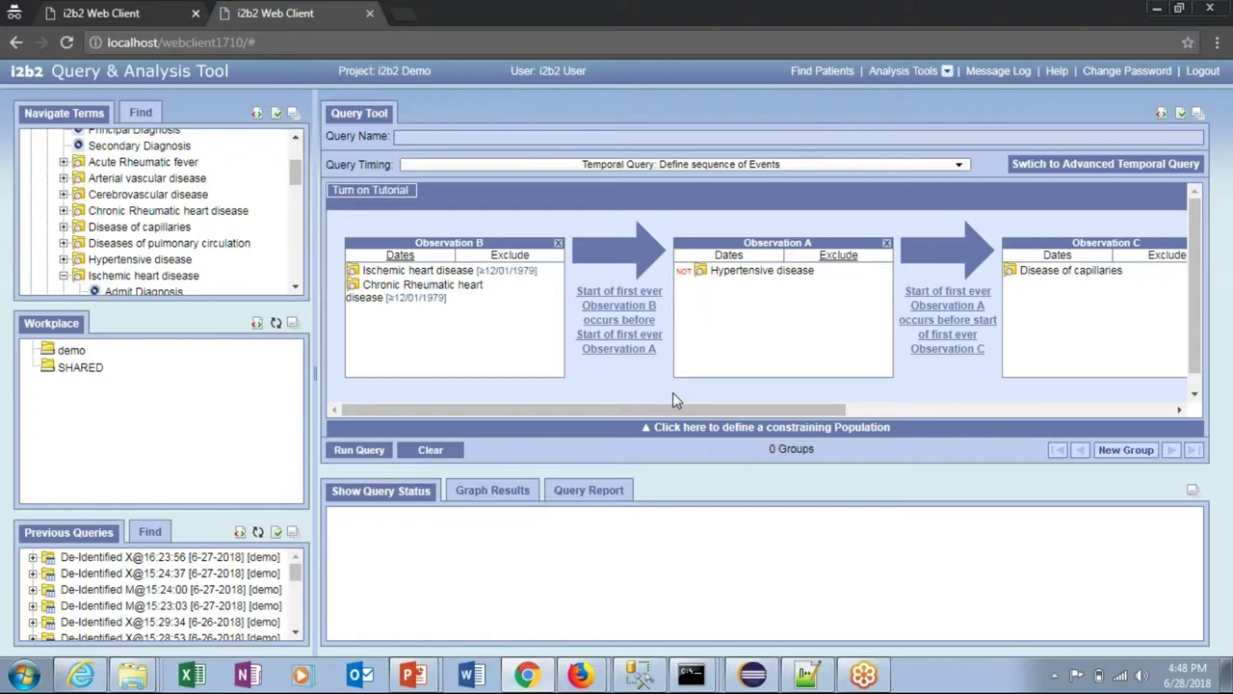
pyautogui.click(1198, 114)
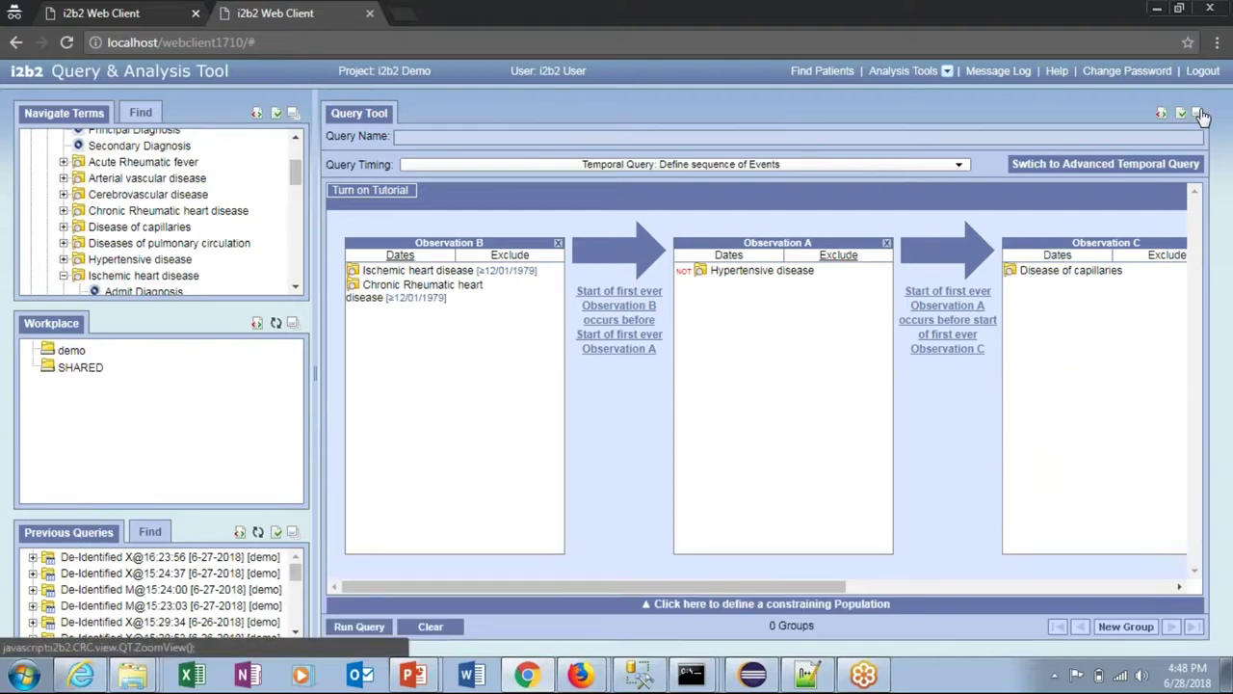
pyautogui.click(646, 602)
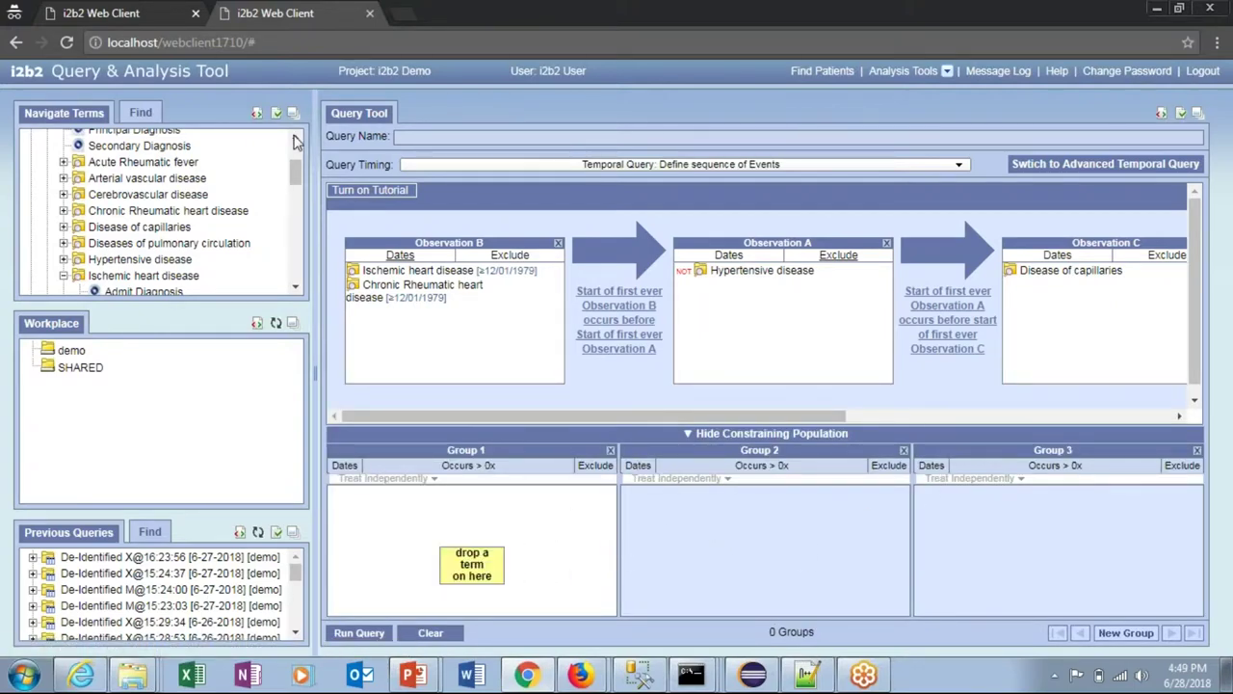
# Step: Add the age terms 45-54 years old and 55-64 years old from Demographics to constraining population Group 1
pyautogui.scroll(3, 299, 154)
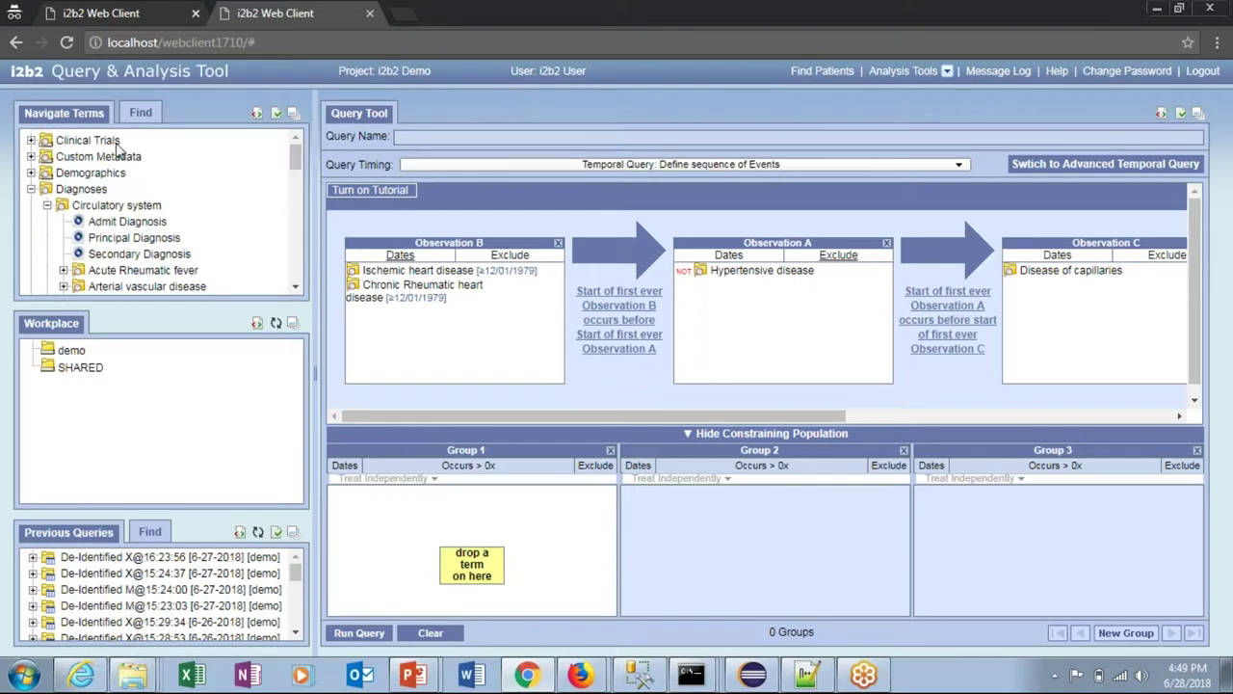
pyautogui.click(31, 172)
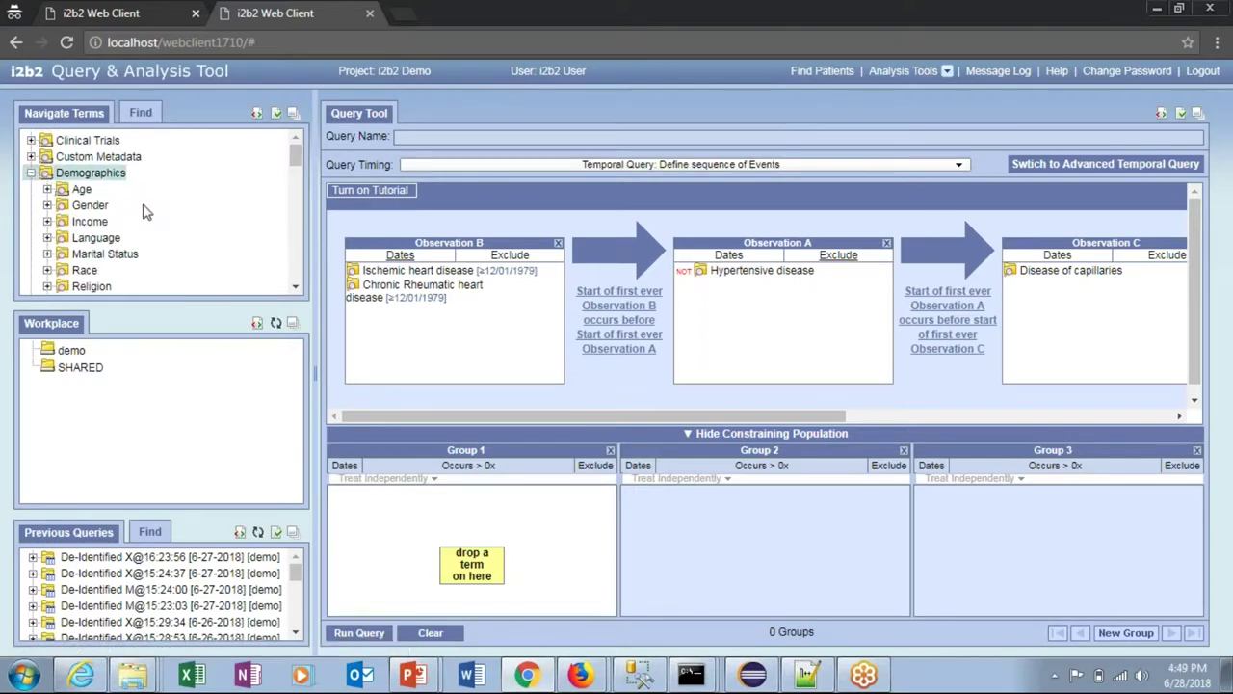
pyautogui.click(83, 189)
pyautogui.moveTo(130, 271); pyautogui.dragTo(380, 515)
pyautogui.moveTo(155, 287); pyautogui.dragTo(439, 520)
# Step: Add the gender term Male to constraining population Group 2
pyautogui.click(294, 286)
pyautogui.scroll(-3, 295, 286)
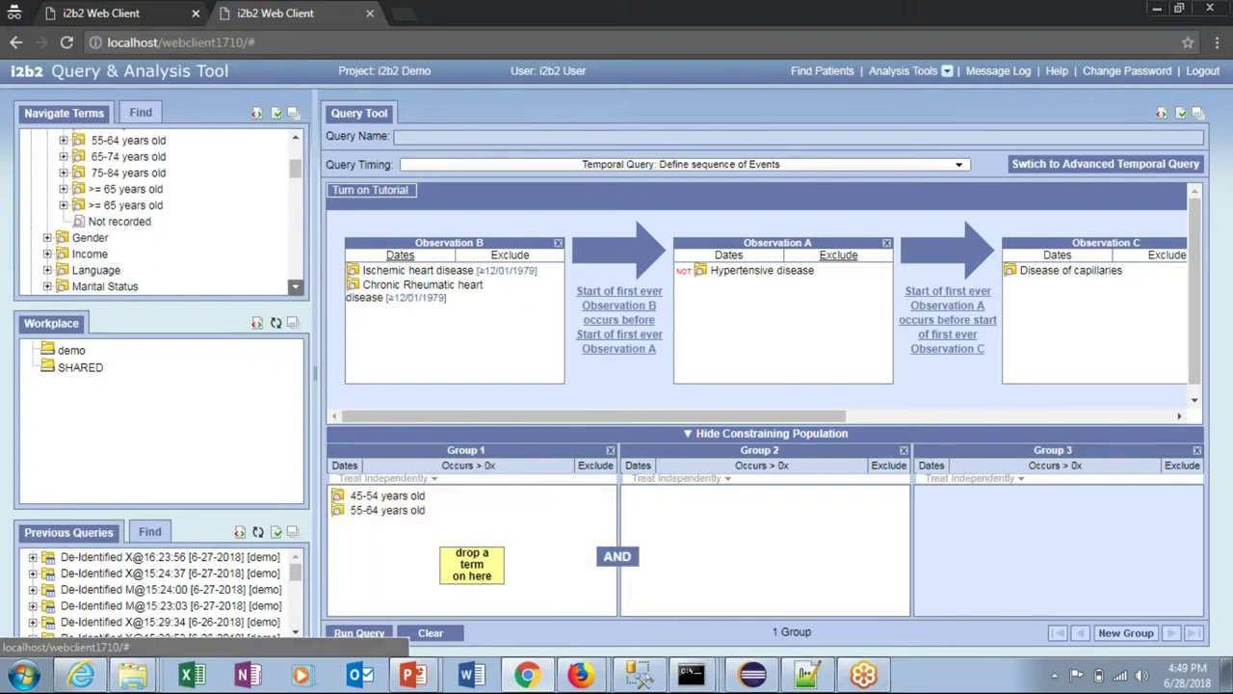
pyautogui.click(91, 206)
pyautogui.moveTo(101, 237); pyautogui.dragTo(695, 535)
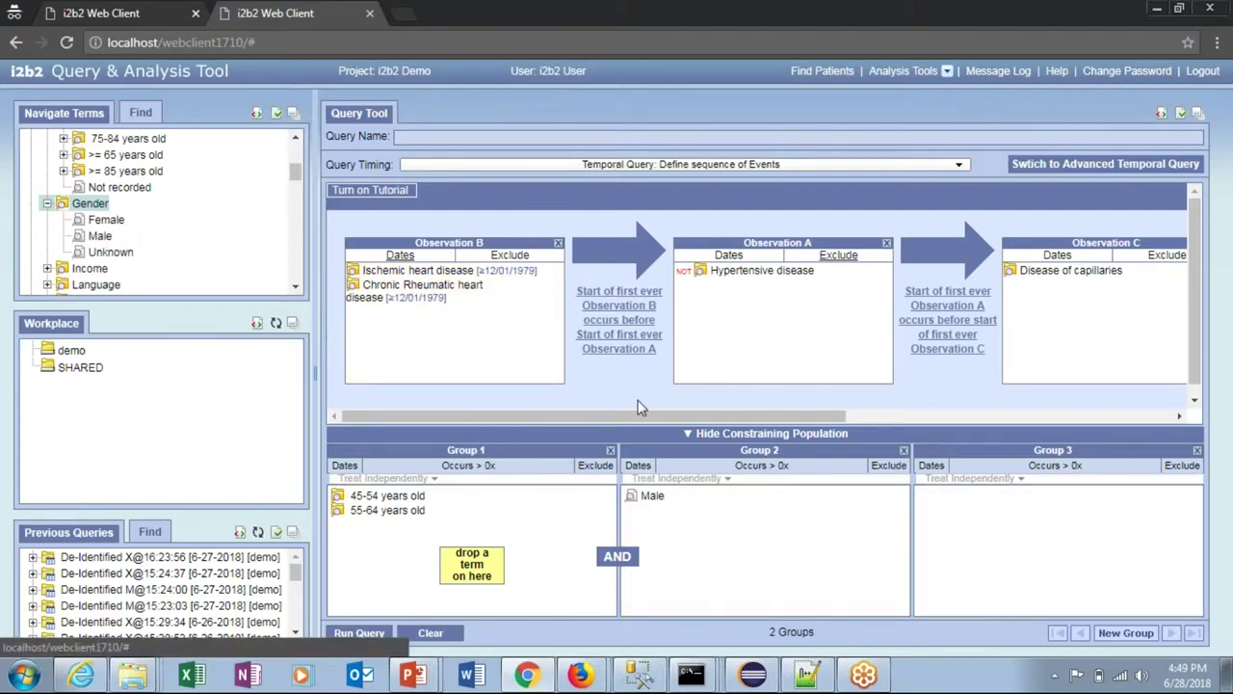
# Step: Collapse the constraining population and enlarged query area, and run the query for Number of patients under its suggested name
pyautogui.click(631, 440)
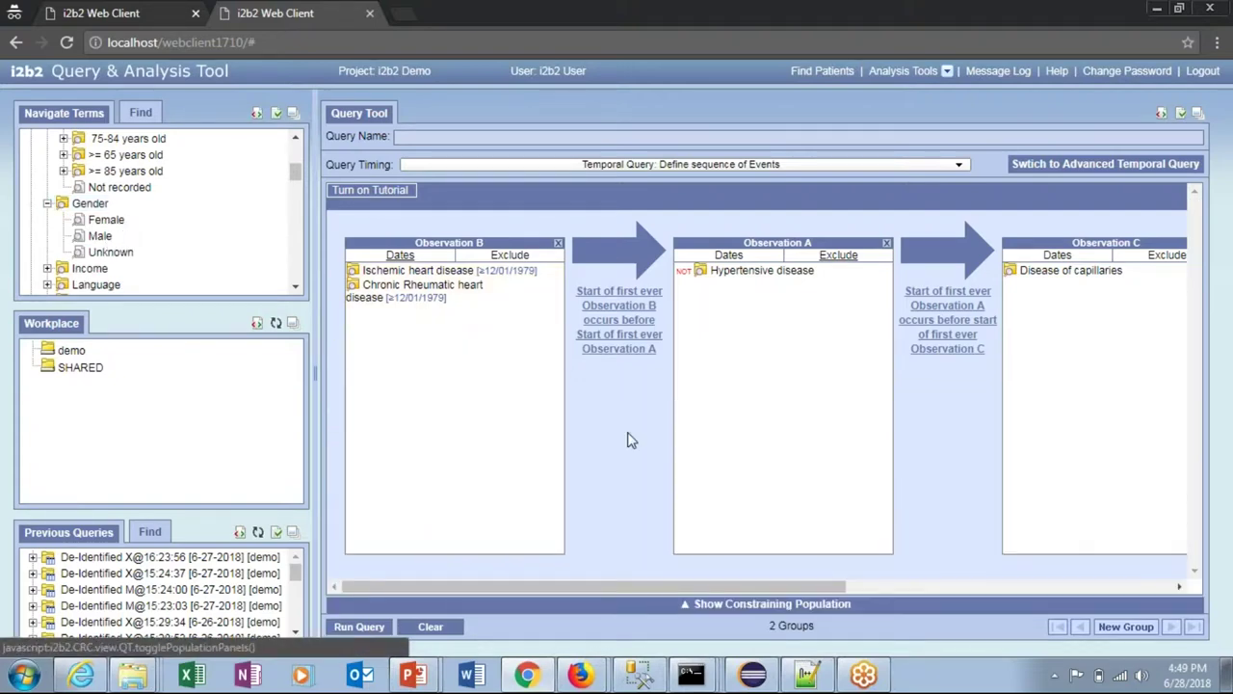
pyautogui.click(1199, 114)
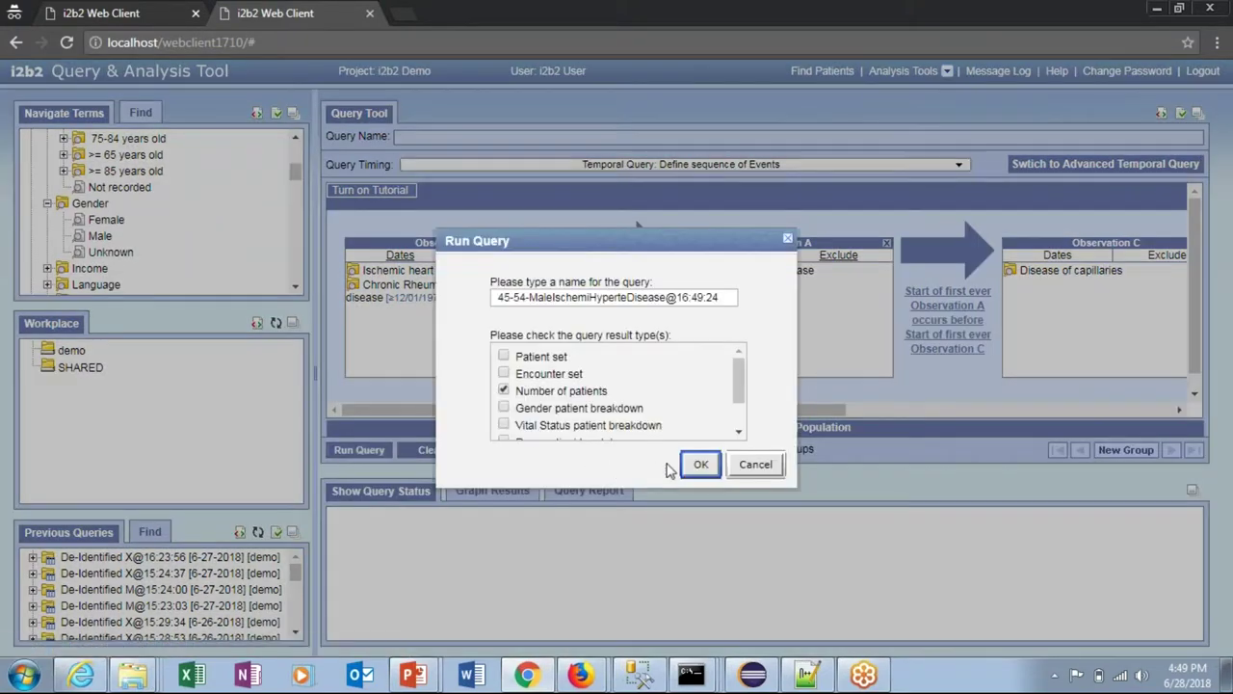
pyautogui.click(701, 466)
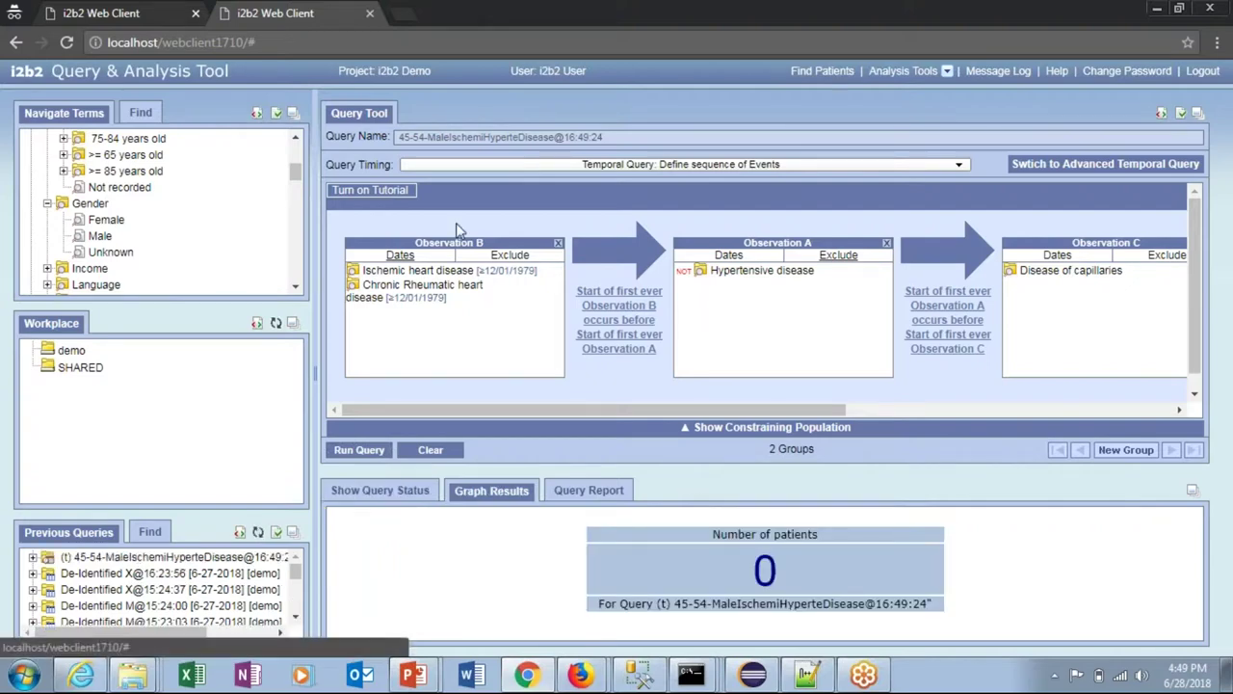
# Step: Reset the query by starting the tutorial, and follow its demonstrations, adding >= 85 years old as the first observation
pyautogui.click(401, 198)
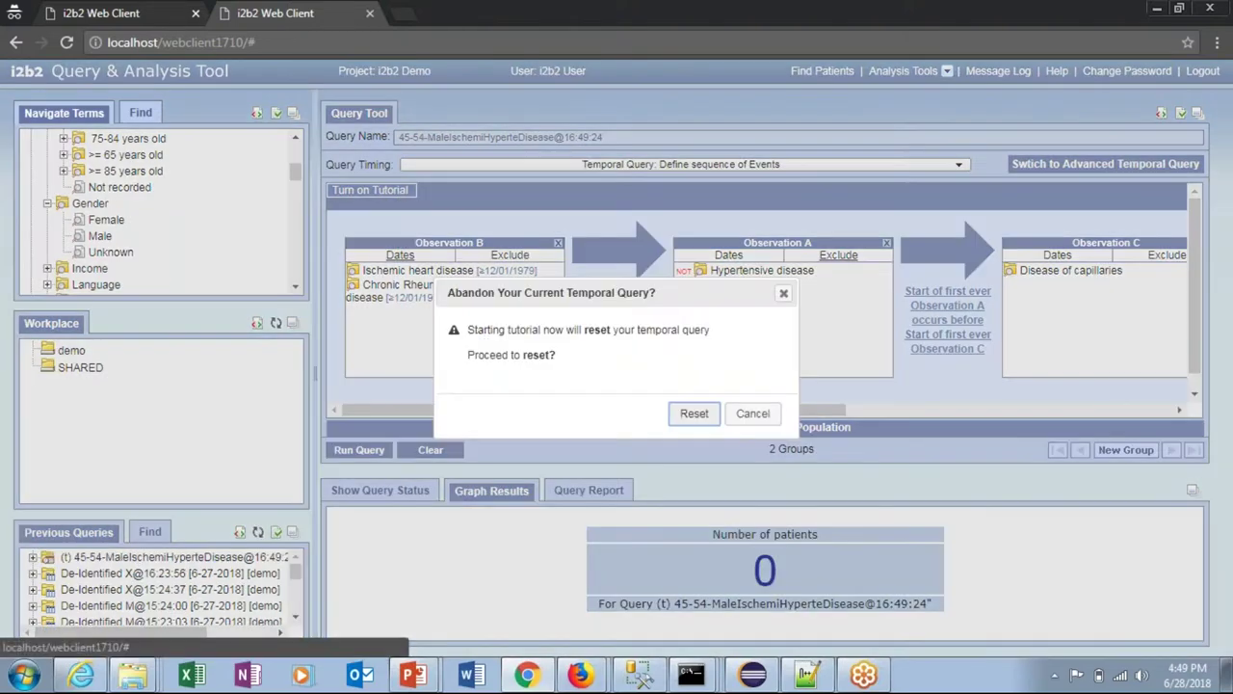
pyautogui.click(695, 413)
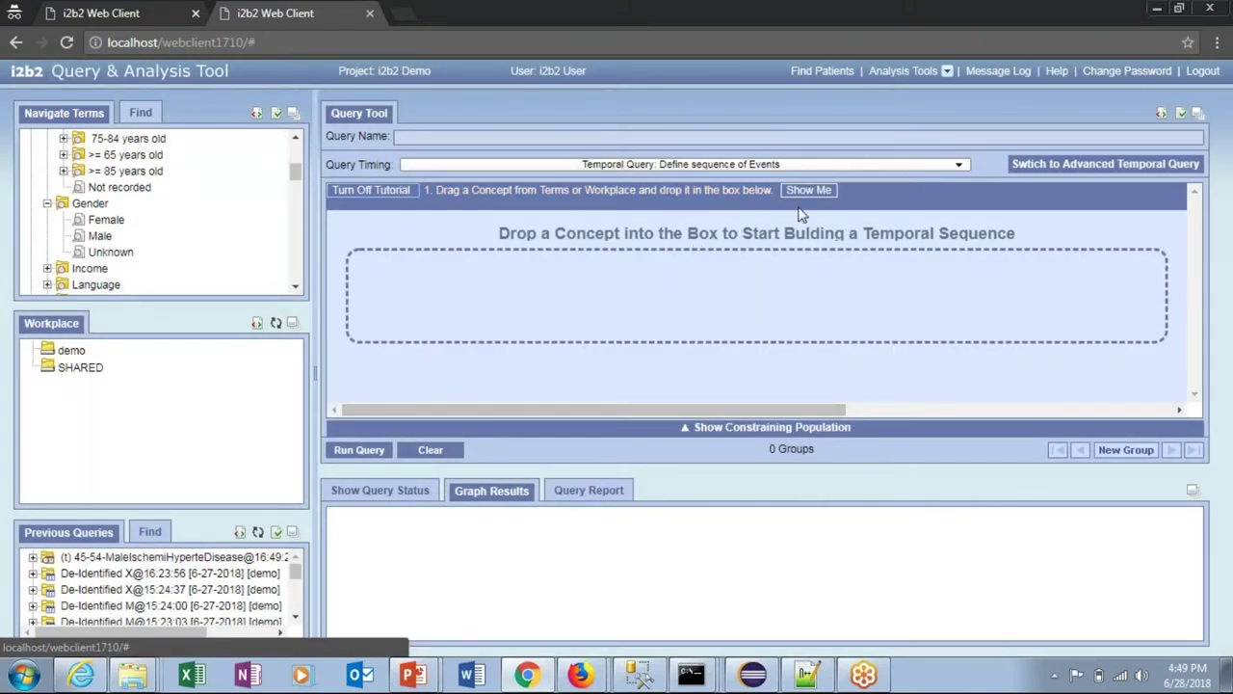
pyautogui.click(807, 192)
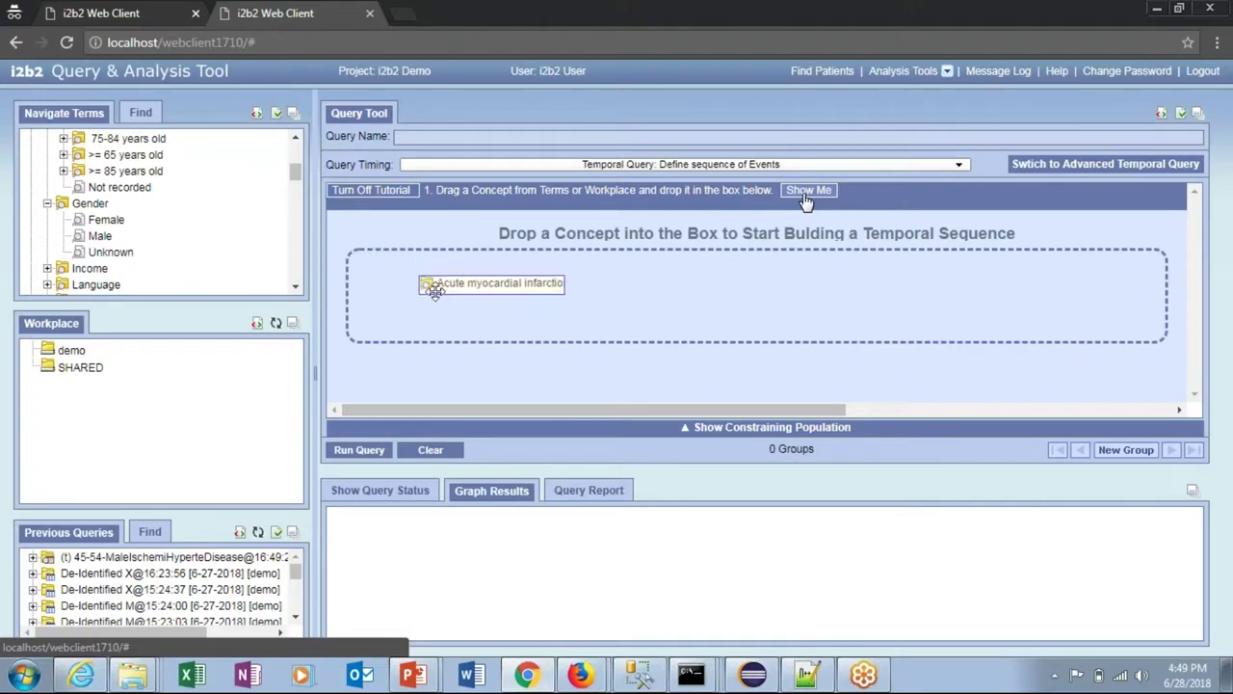
pyautogui.moveTo(125, 170); pyautogui.dragTo(445, 308)
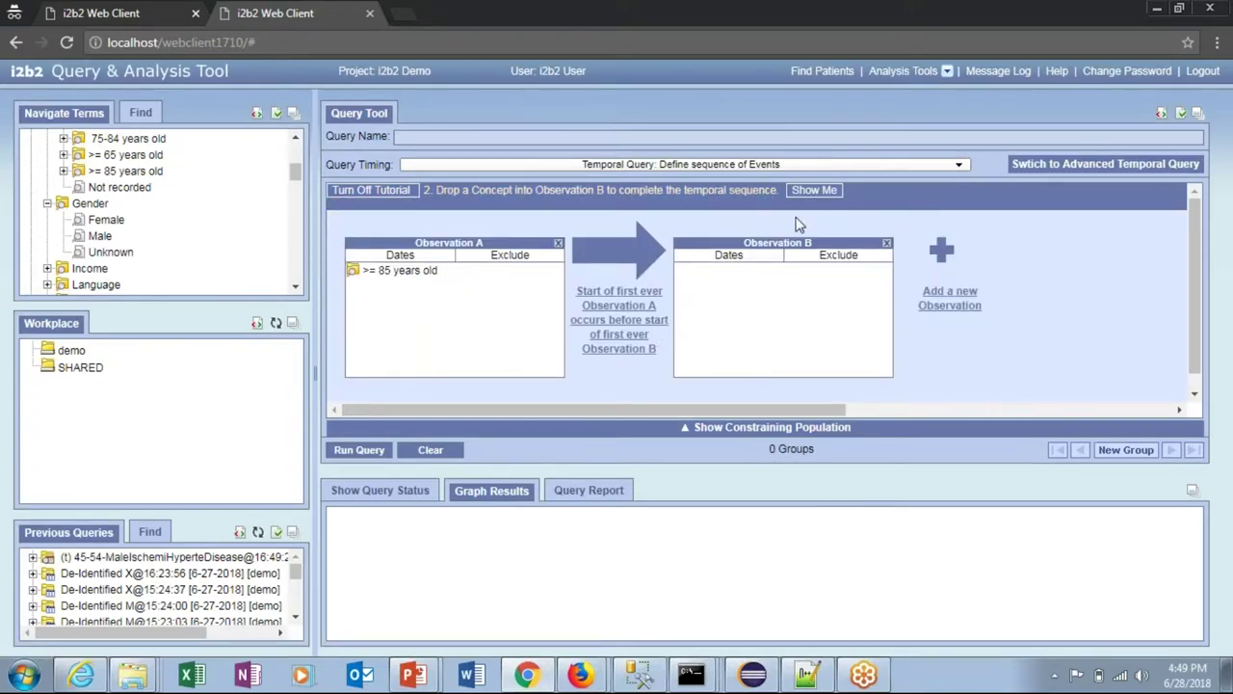
pyautogui.click(811, 193)
# Step: Switch to the advanced temporal query, display Event 1, and look at its anchoring observation's occurrence constraint without changing it
pyautogui.click(1045, 169)
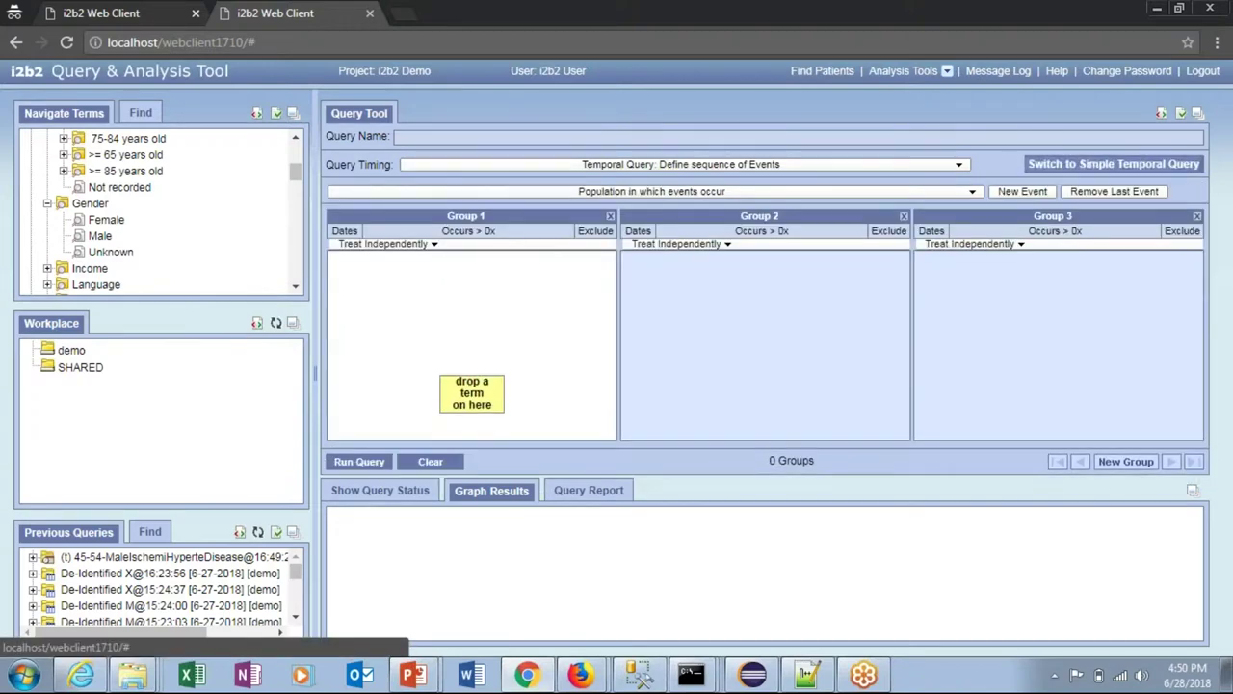
pyautogui.click(890, 193)
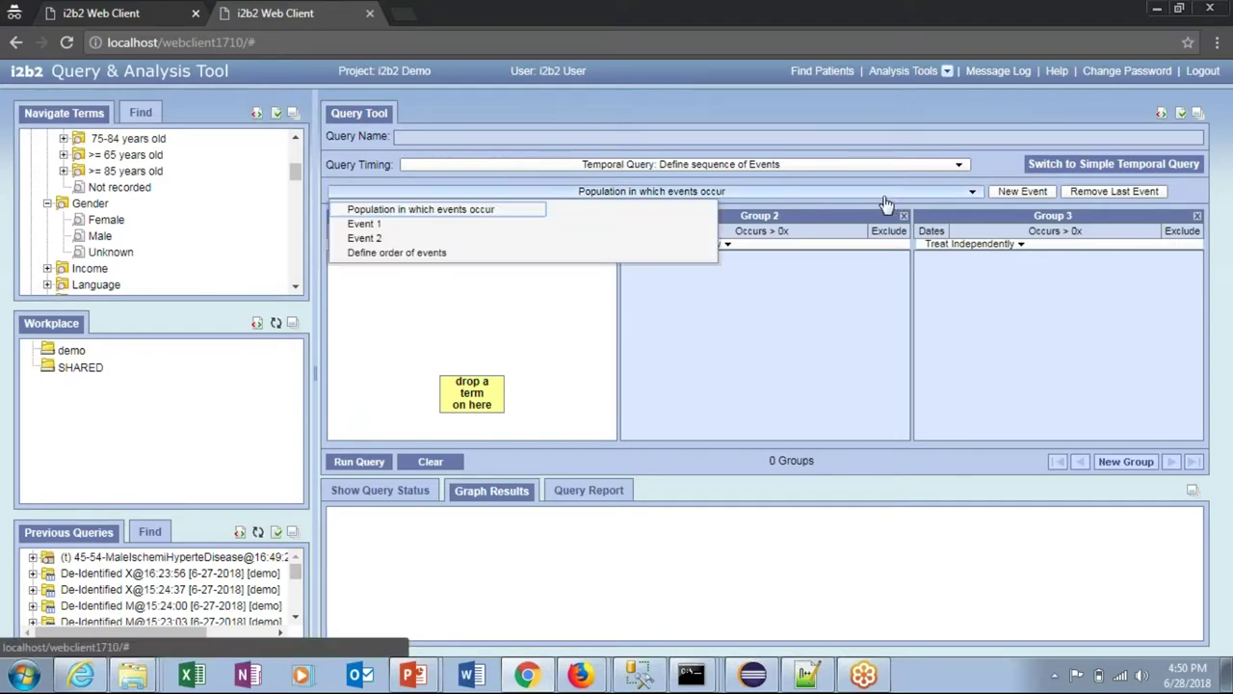
pyautogui.click(466, 226)
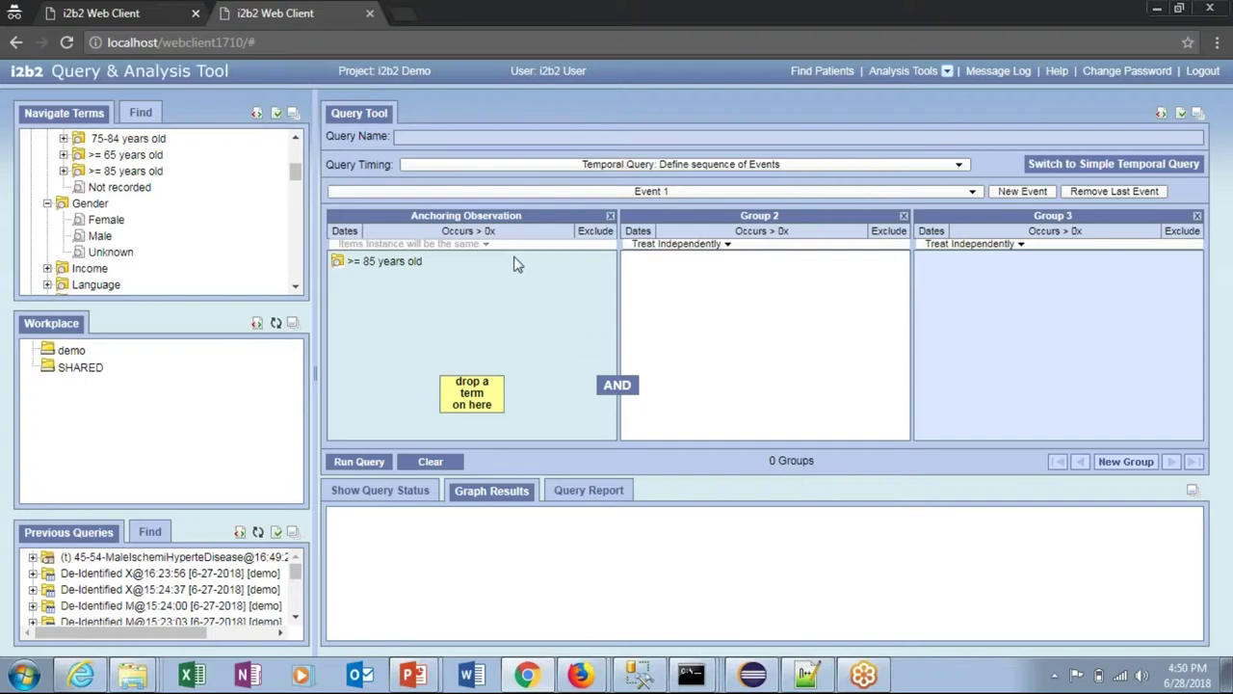
pyautogui.click(491, 235)
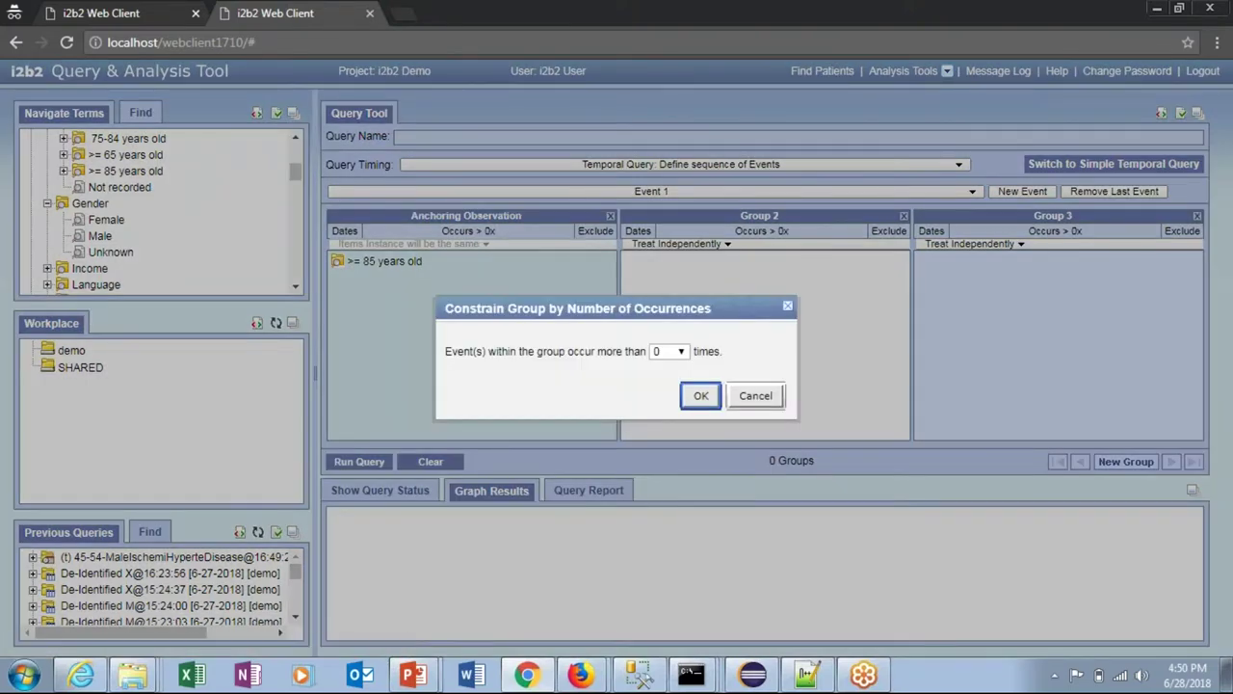
pyautogui.click(751, 398)
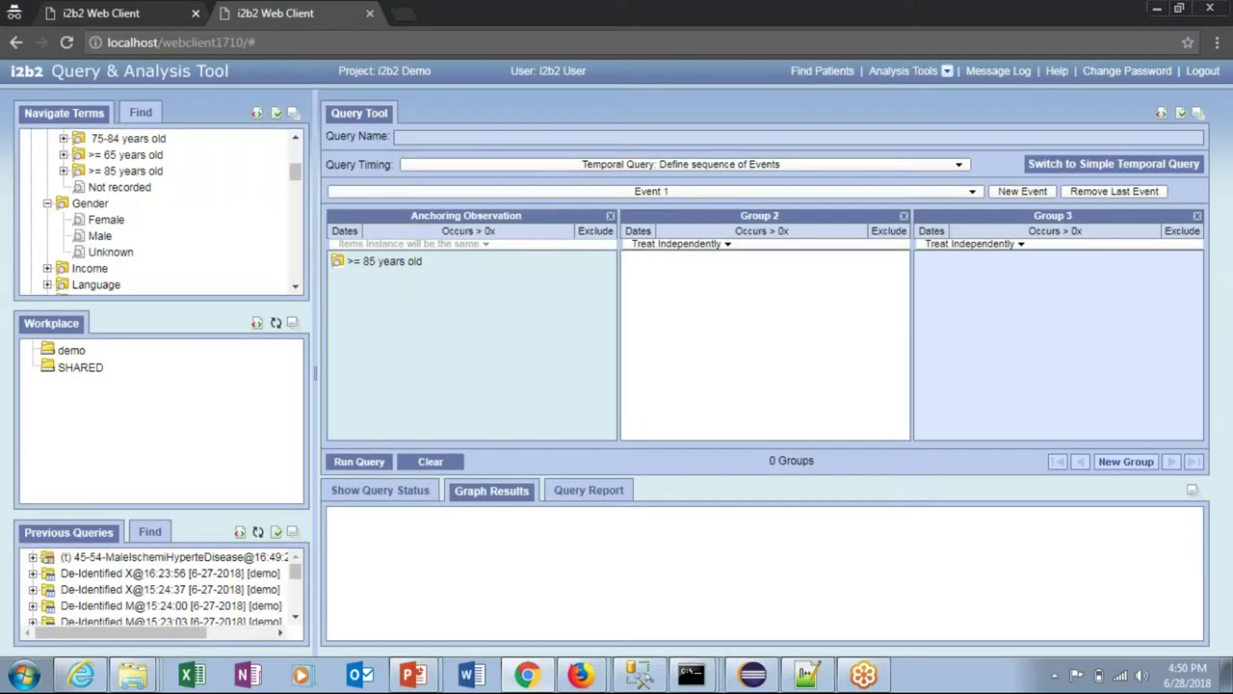